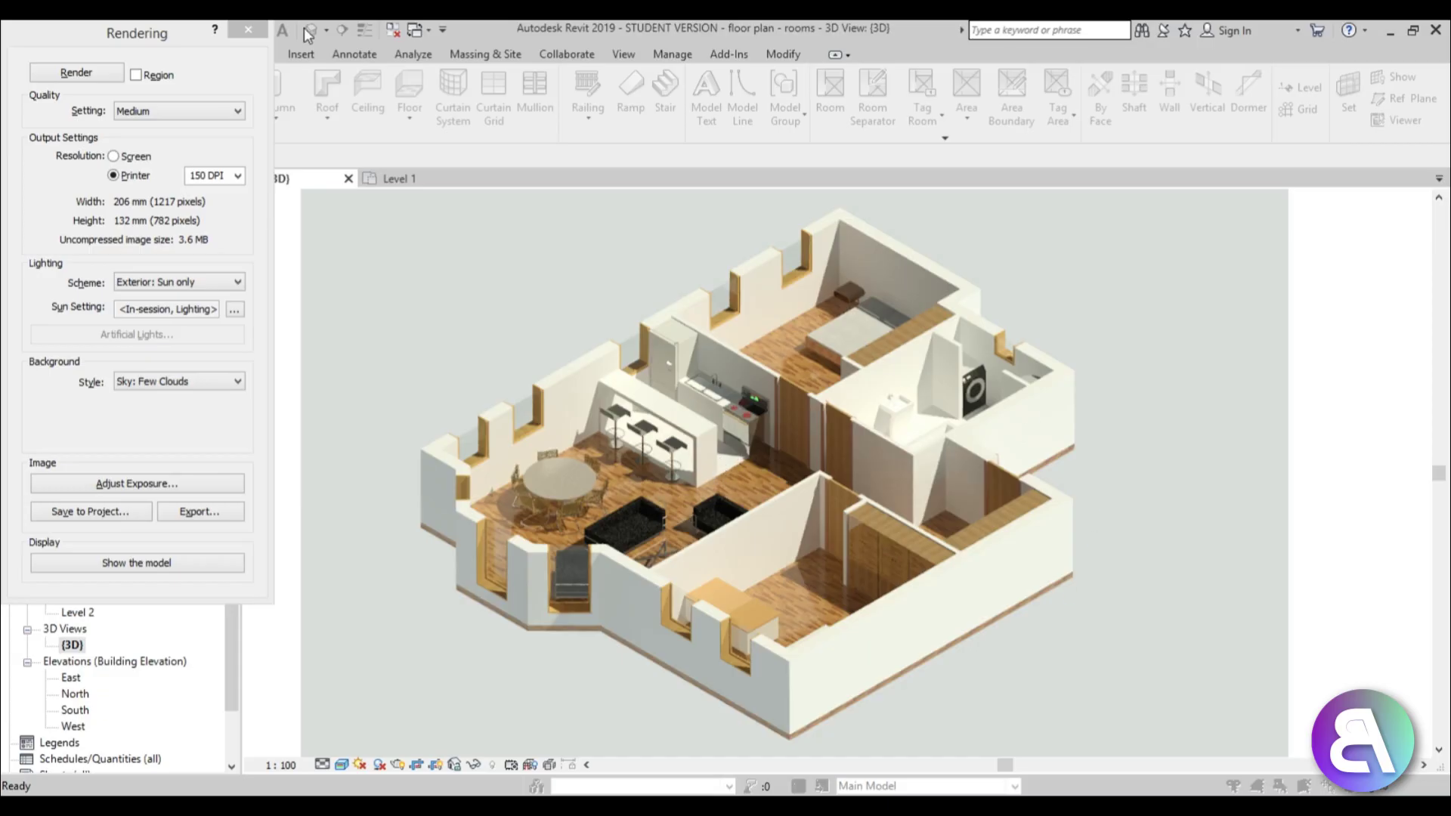
Step: Close the Rendering dialog and open the Level 1 floor plan
{"action": "left_click", "coordinate": [250, 31]}
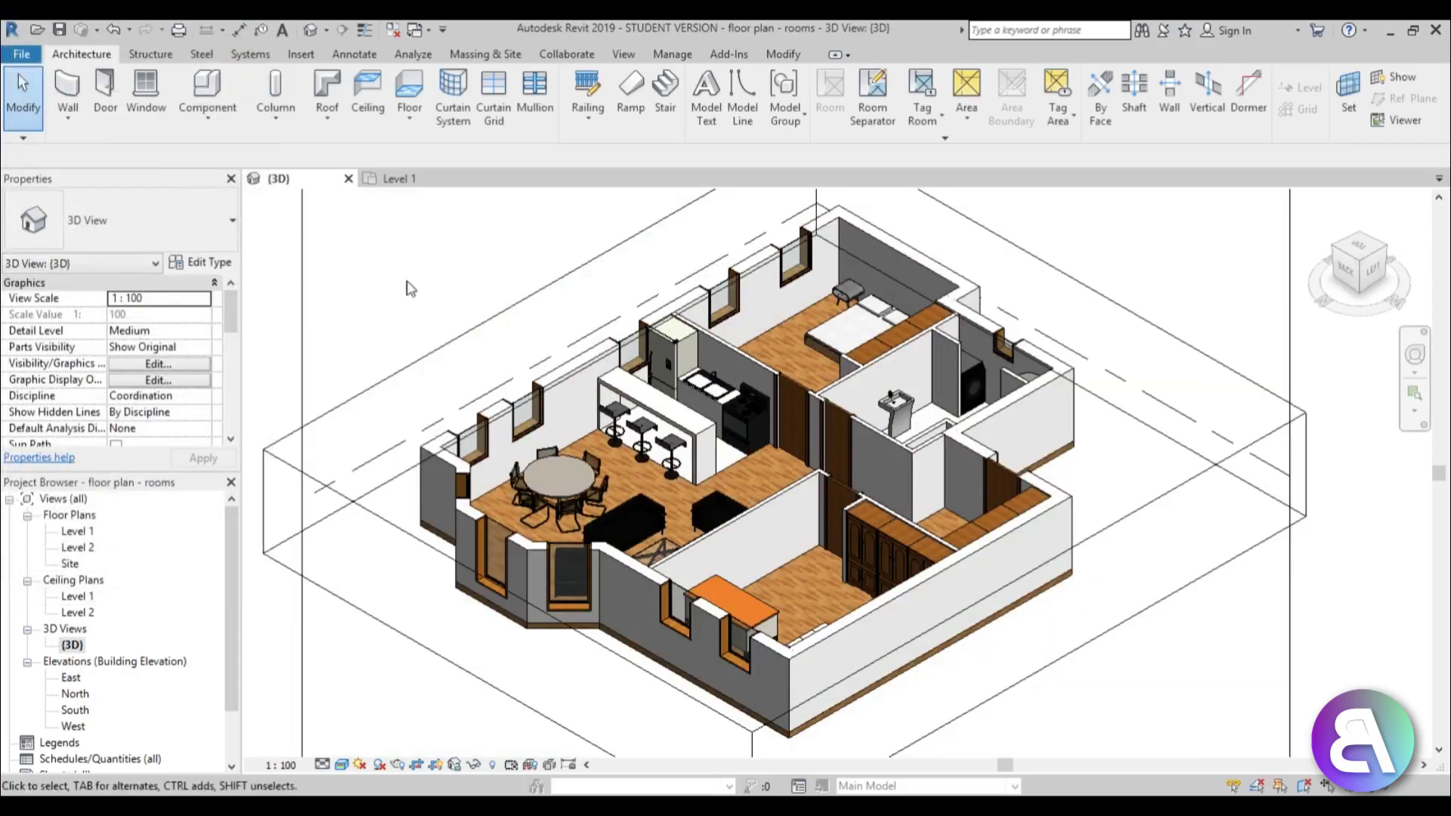
{"action": "double_click", "coordinate": [77, 531]}
{"action": "middle_click_drag", "start_coordinate": [745, 431], "coordinate": [538, 398]}
{"action": "scroll", "coordinate": [750, 462], "scroll_direction": "up", "scroll_amount": 3}
{"action": "scroll", "coordinate": [750, 462], "scroll_direction": "up", "scroll_amount": 3}
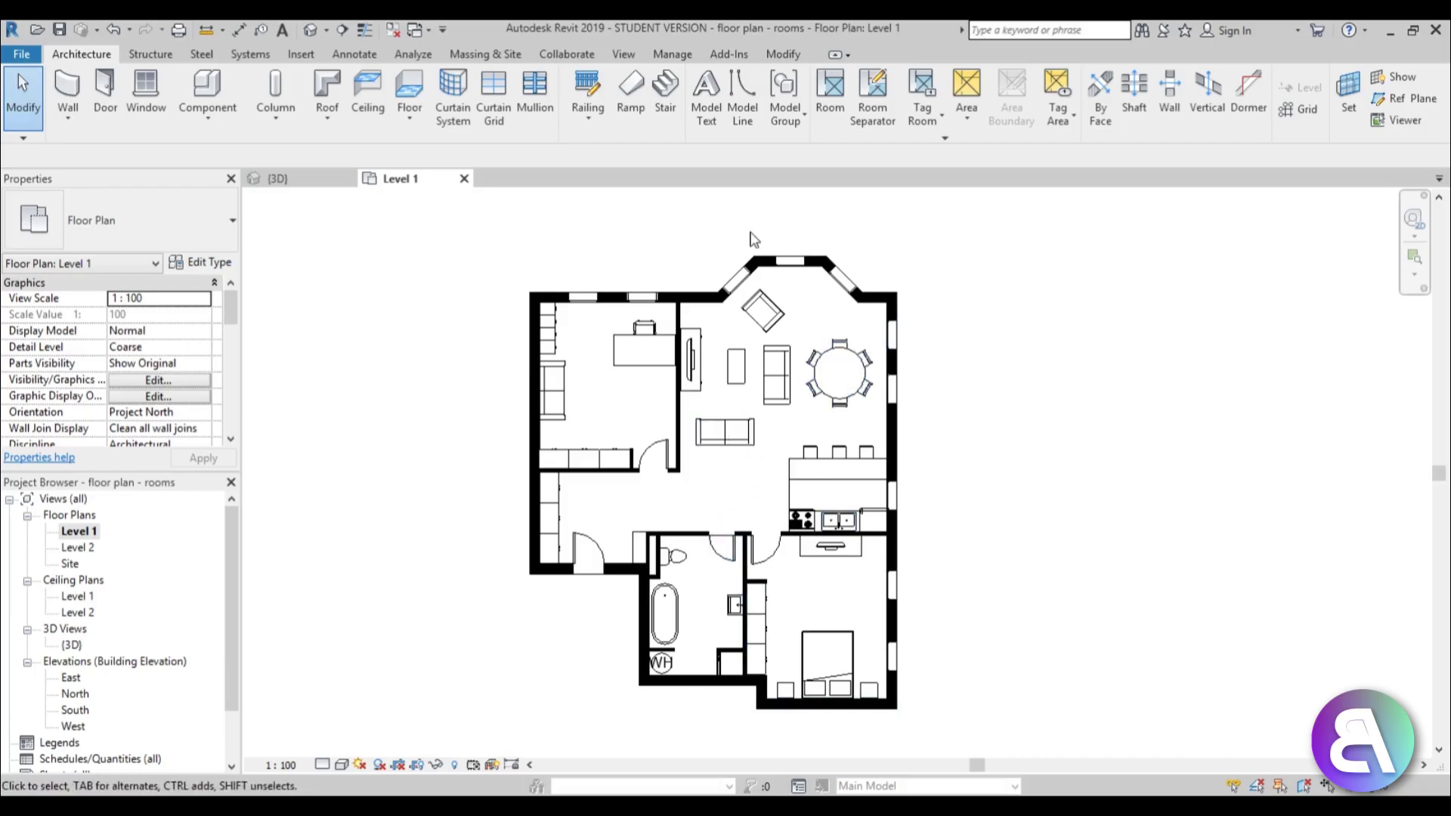
{"action": "middle_click_drag", "start_coordinate": [733, 521], "coordinate": [642, 480]}
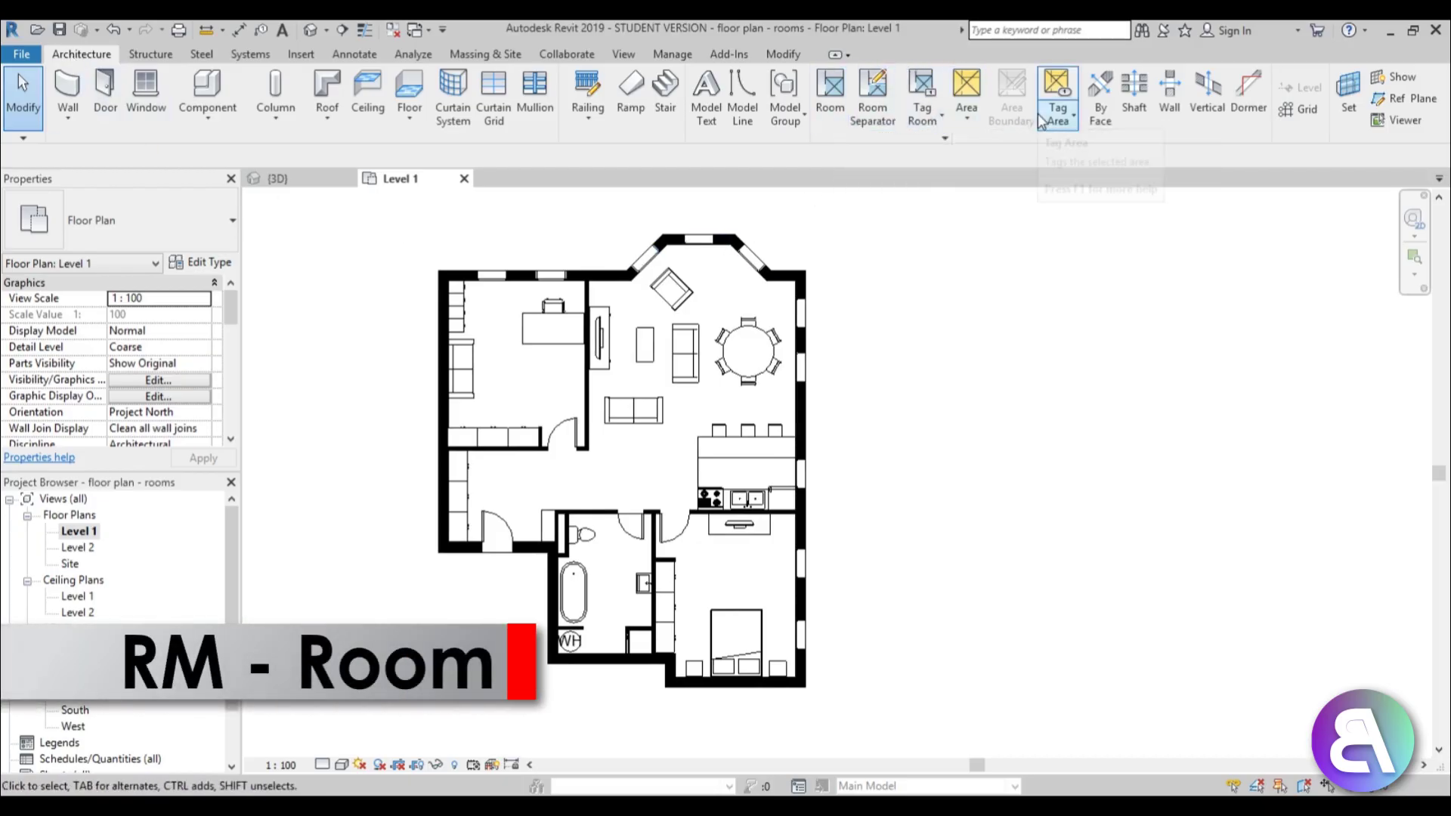
{"action": "middle_click_drag", "start_coordinate": [955, 405], "coordinate": [972, 386]}
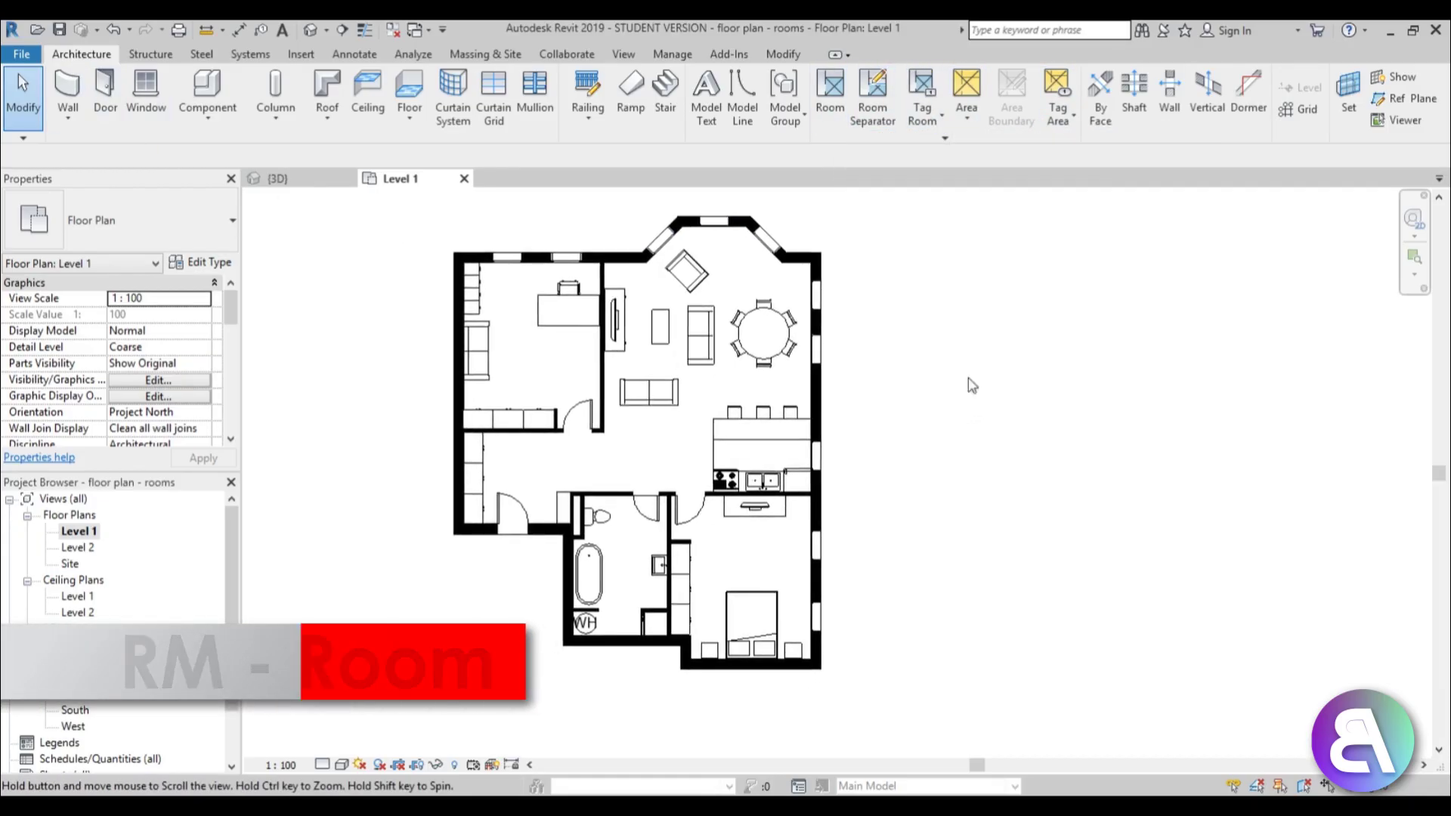
Step: Start the Room tool with Tag on Placement enabled
{"action": "left_click", "coordinate": [838, 114]}
{"action": "middle_click_drag", "start_coordinate": [911, 452], "coordinate": [976, 476]}
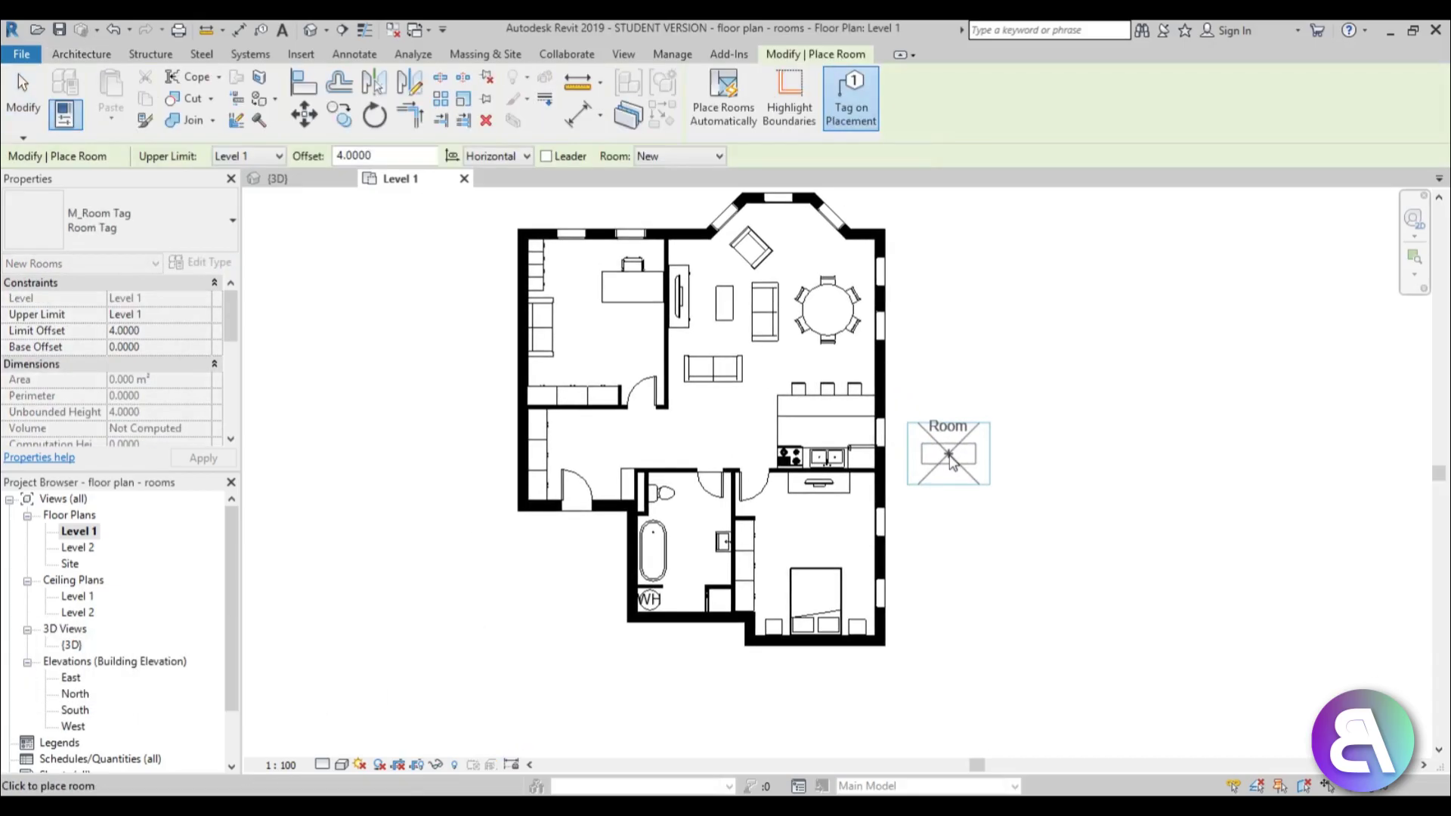
{"action": "scroll", "coordinate": [982, 476], "scroll_direction": "up", "scroll_amount": 1}
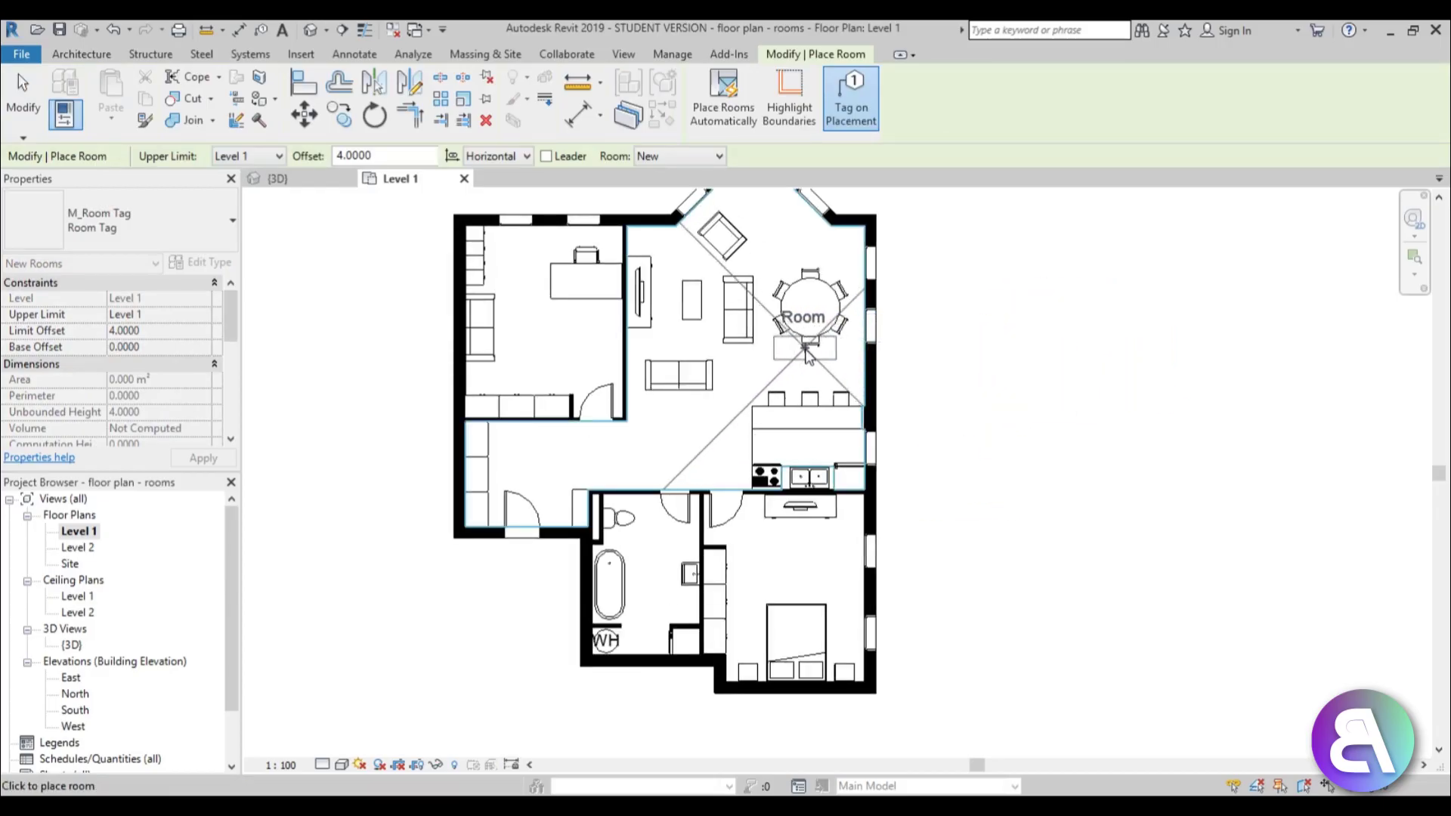
{"action": "middle_click_drag", "start_coordinate": [853, 325], "coordinate": [877, 377]}
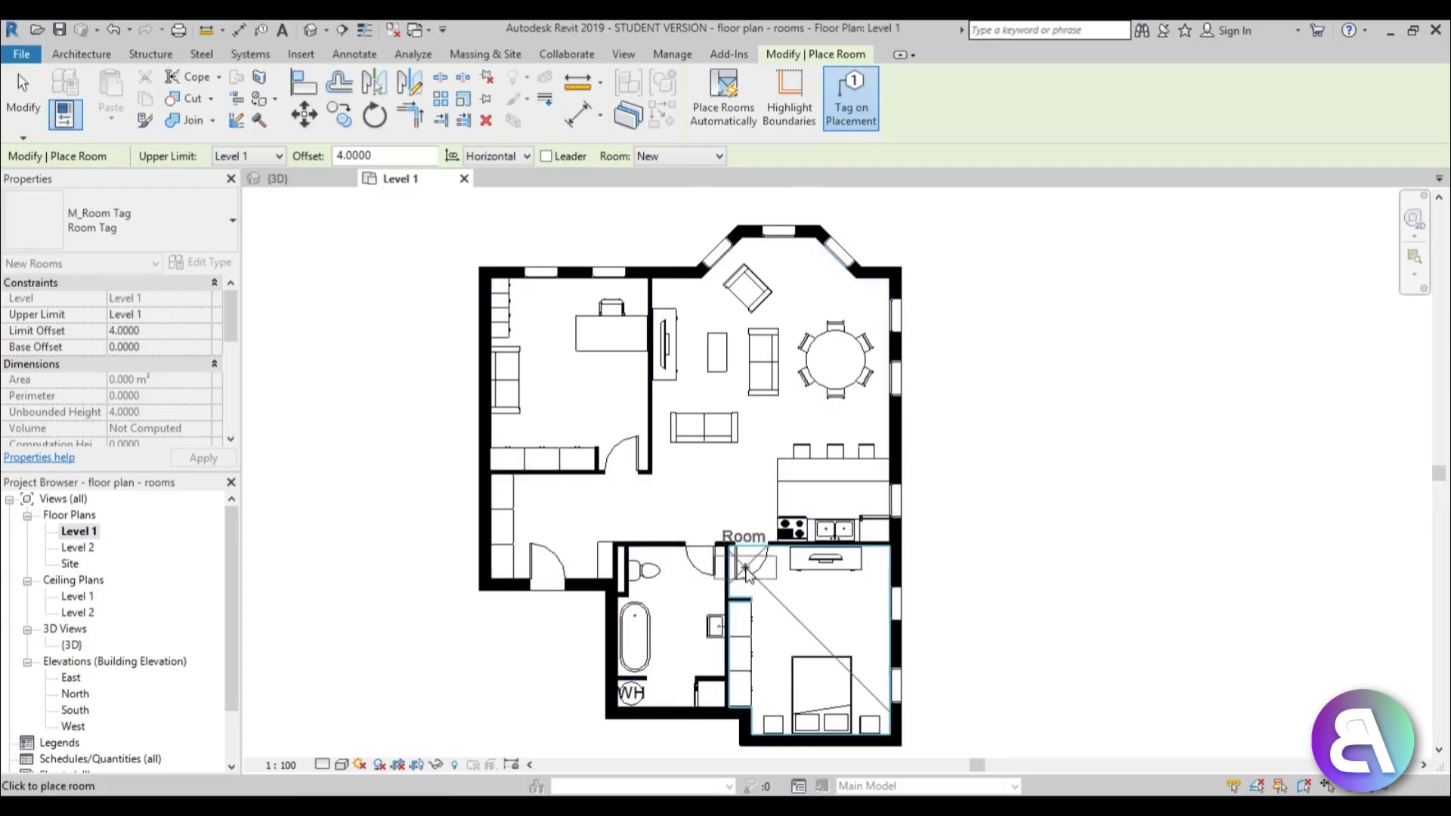
{"action": "left_click", "coordinate": [849, 124]}
{"action": "left_click", "coordinate": [849, 128]}
{"action": "left_click", "coordinate": [847, 123]}
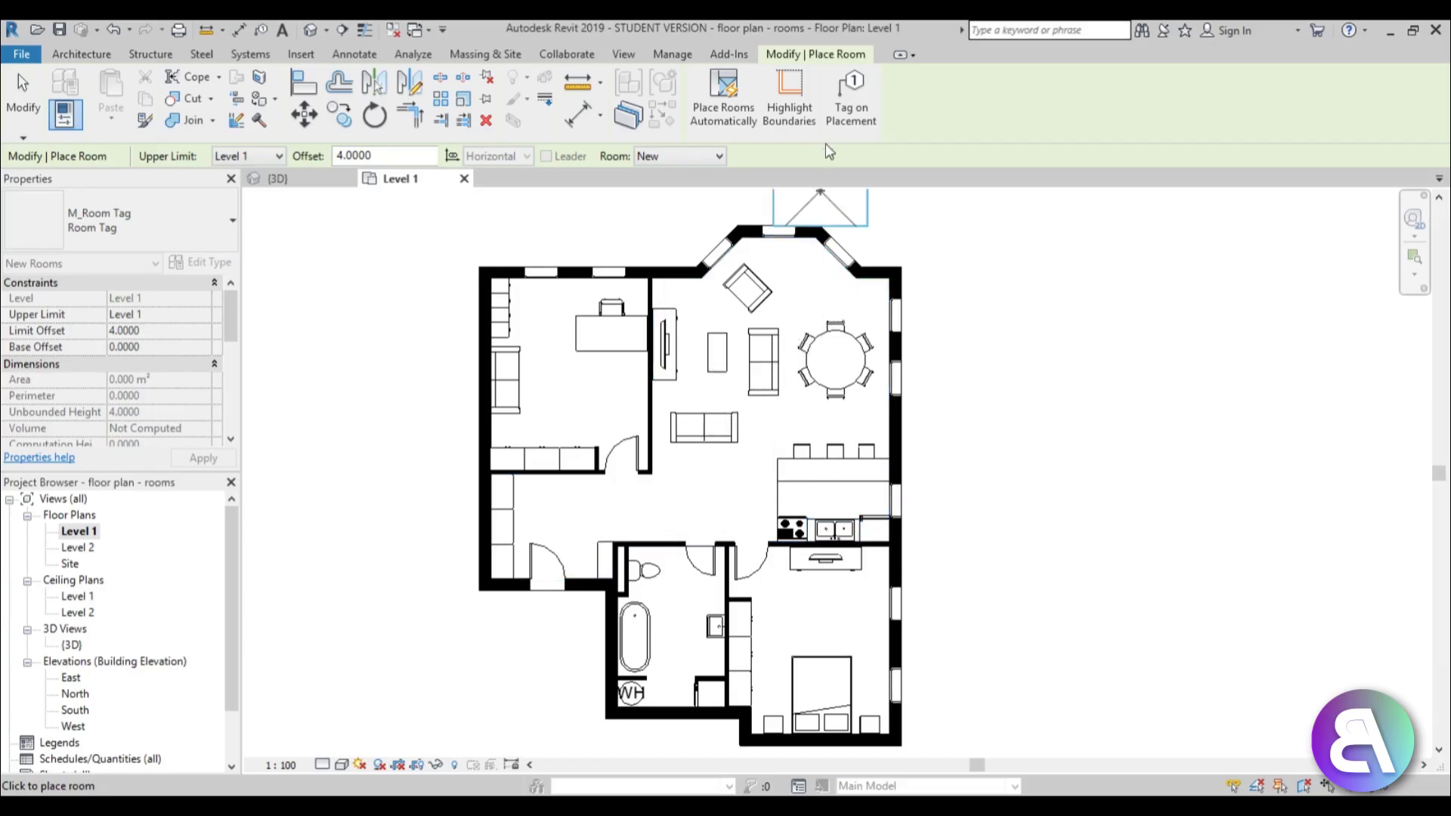
{"action": "left_click", "coordinate": [836, 119]}
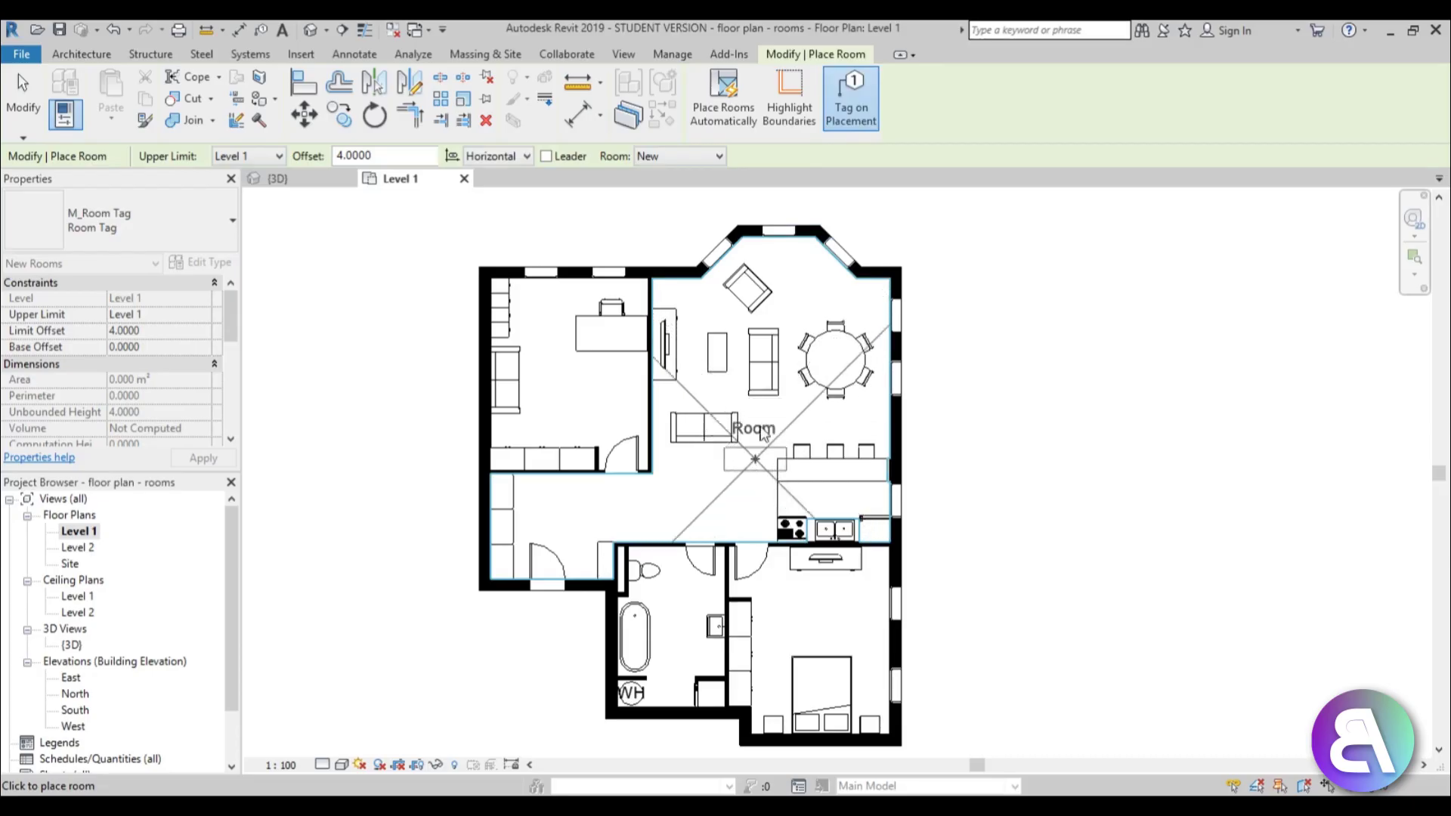
Step: Place tagged rooms in the open living area, the office, the bedroom and the bathroom
{"action": "left_click", "coordinate": [766, 384]}
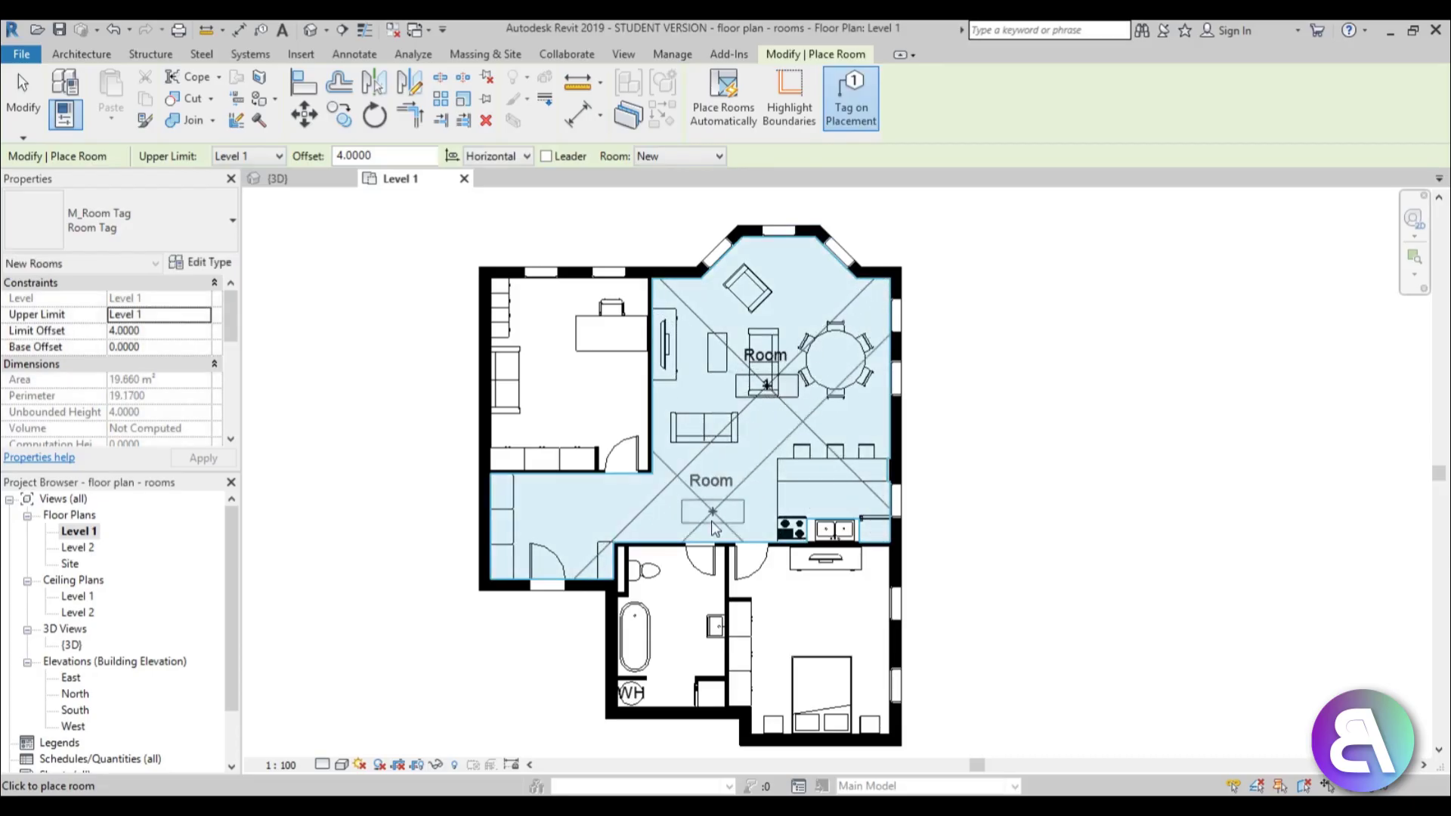
{"action": "left_click", "coordinate": [563, 384]}
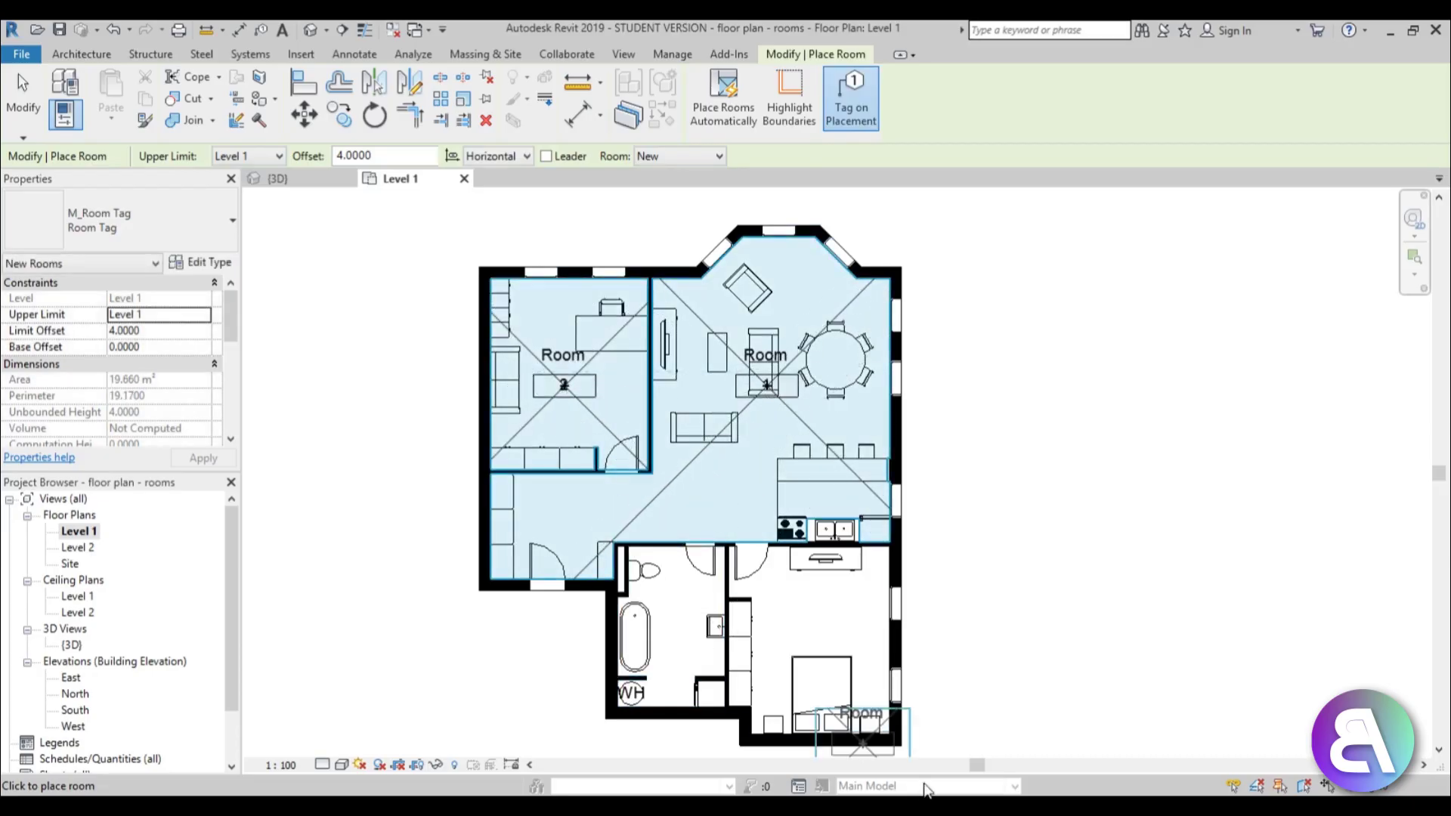
{"action": "left_click", "coordinate": [816, 628]}
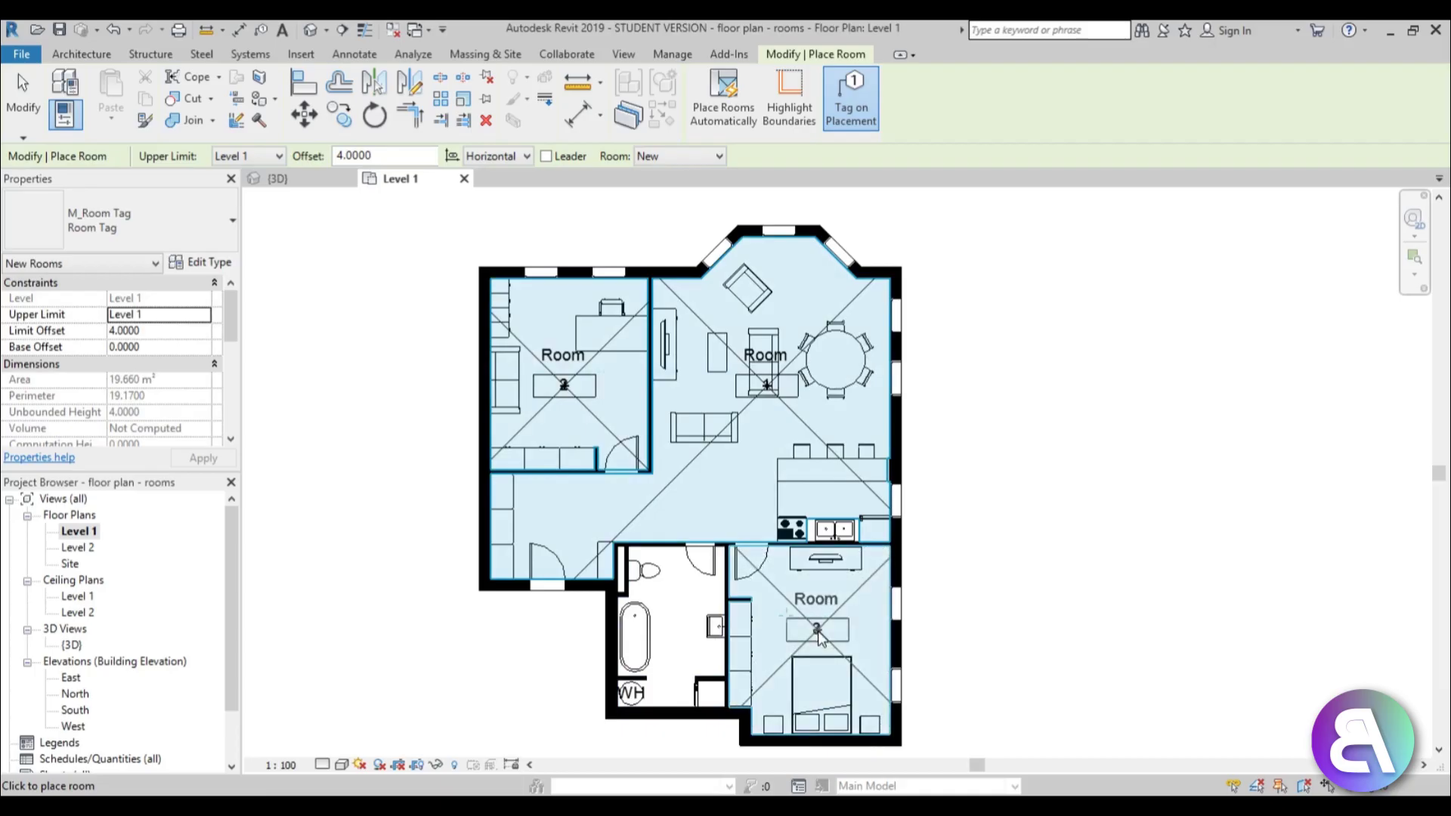
{"action": "left_click", "coordinate": [677, 624]}
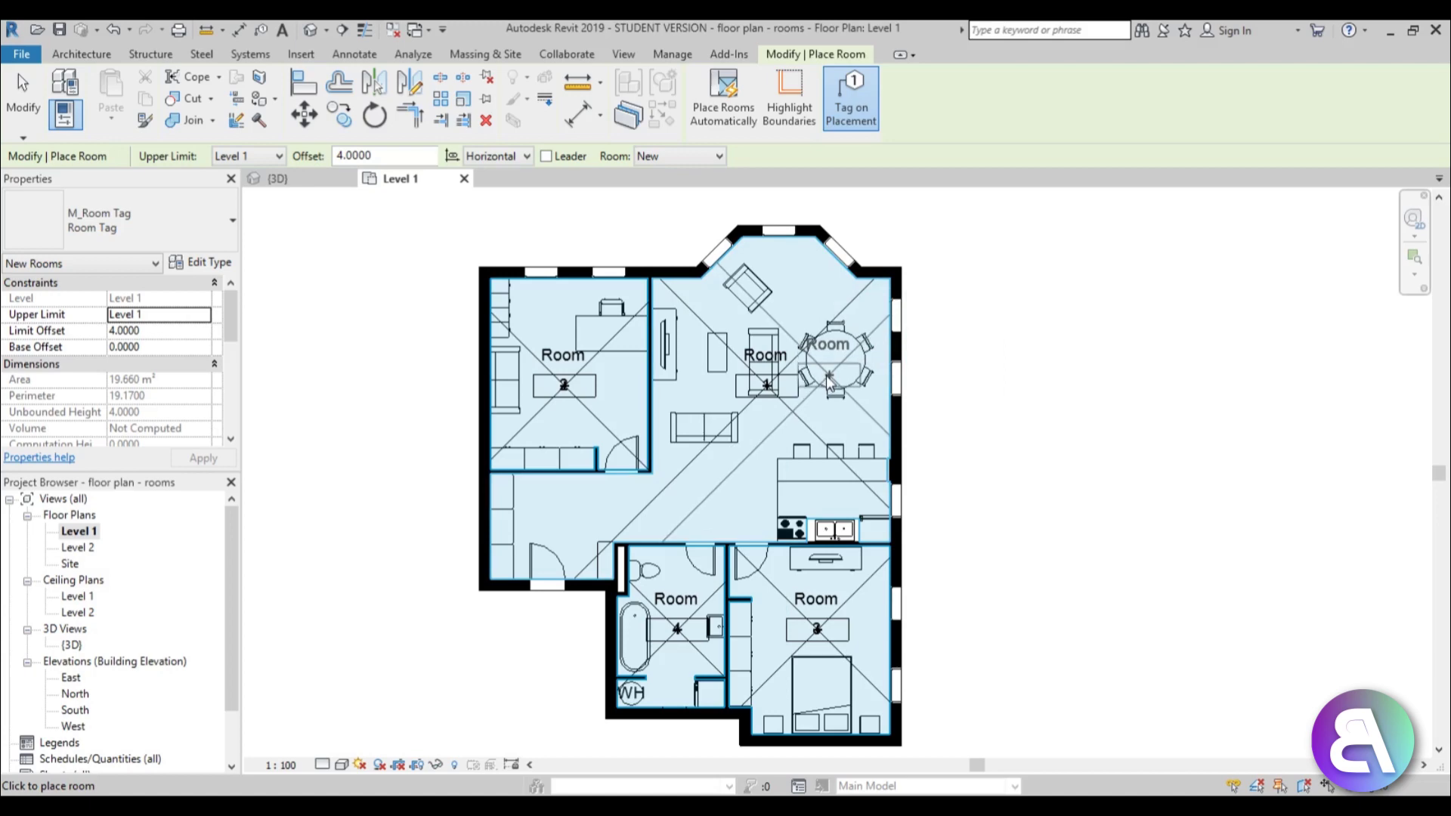
{"action": "key", "text": "Escape"}
{"action": "key", "text": "Escape"}
Step: Inspect the extents of the room placed in the open living area
{"action": "scroll", "coordinate": [900, 398], "scroll_direction": "up", "scroll_amount": 2}
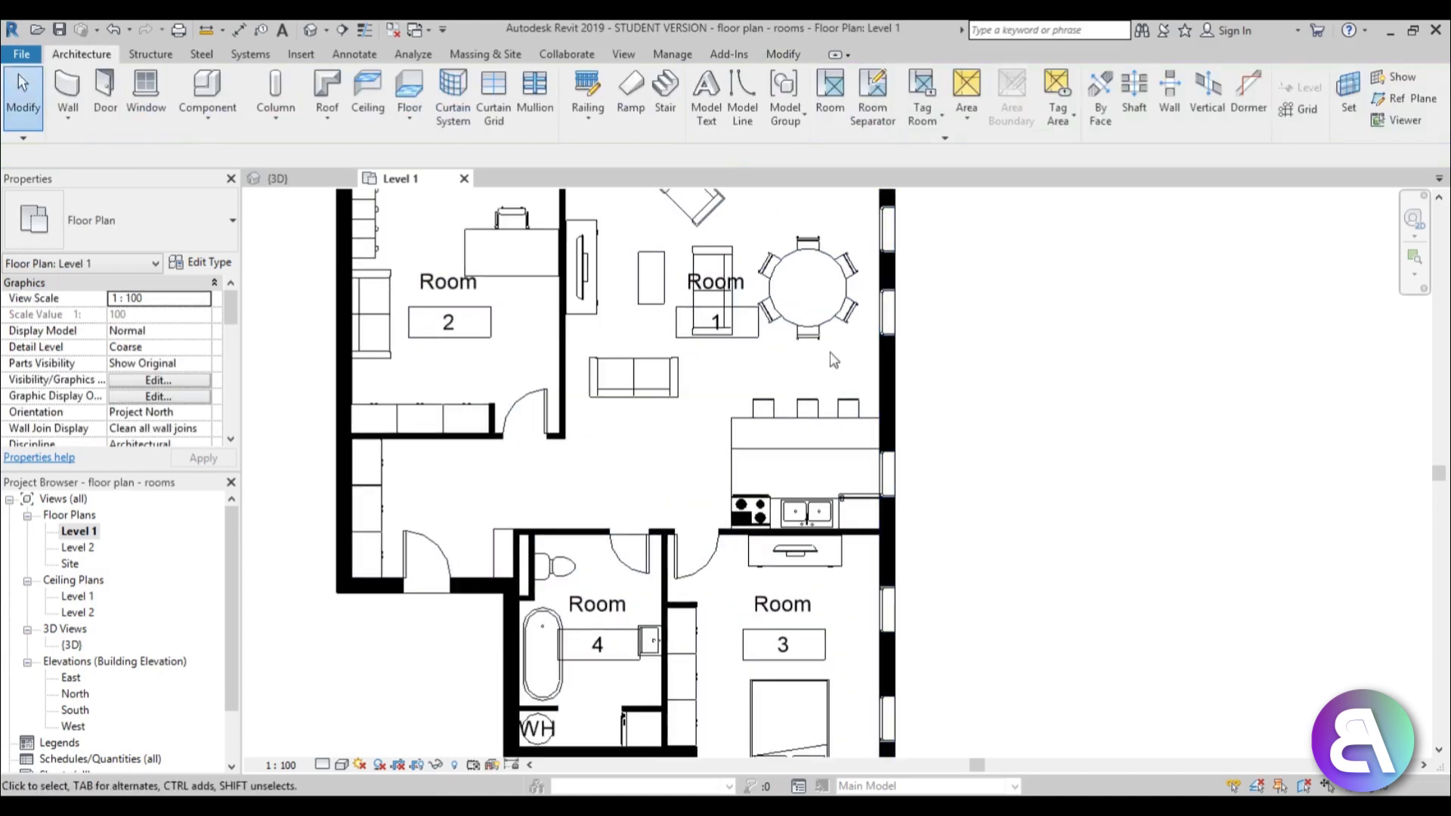
{"action": "left_click", "coordinate": [761, 366]}
{"action": "scroll", "coordinate": [996, 439], "scroll_direction": "down", "scroll_amount": 3}
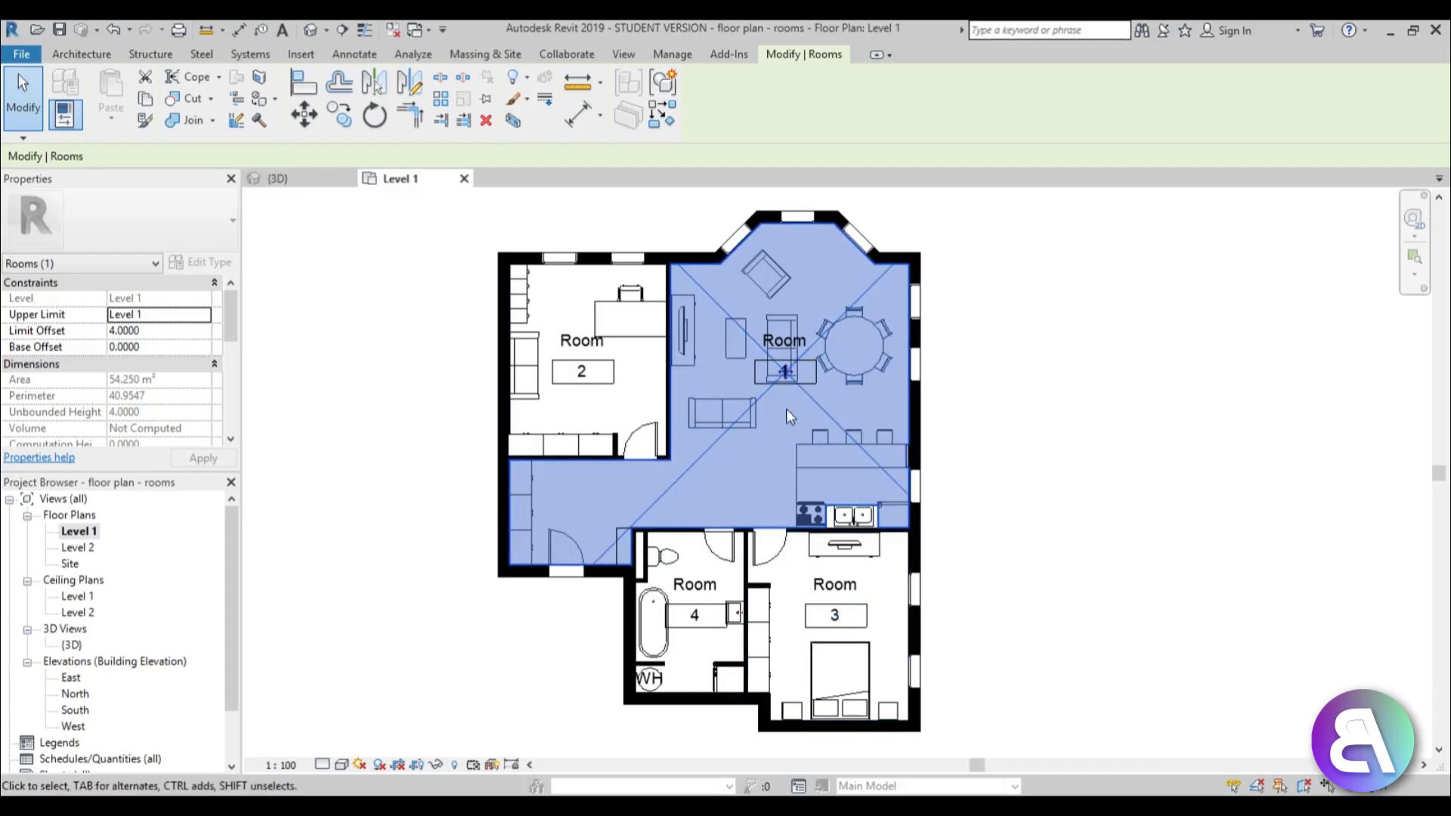
{"action": "middle_click_drag", "start_coordinate": [748, 479], "coordinate": [750, 464]}
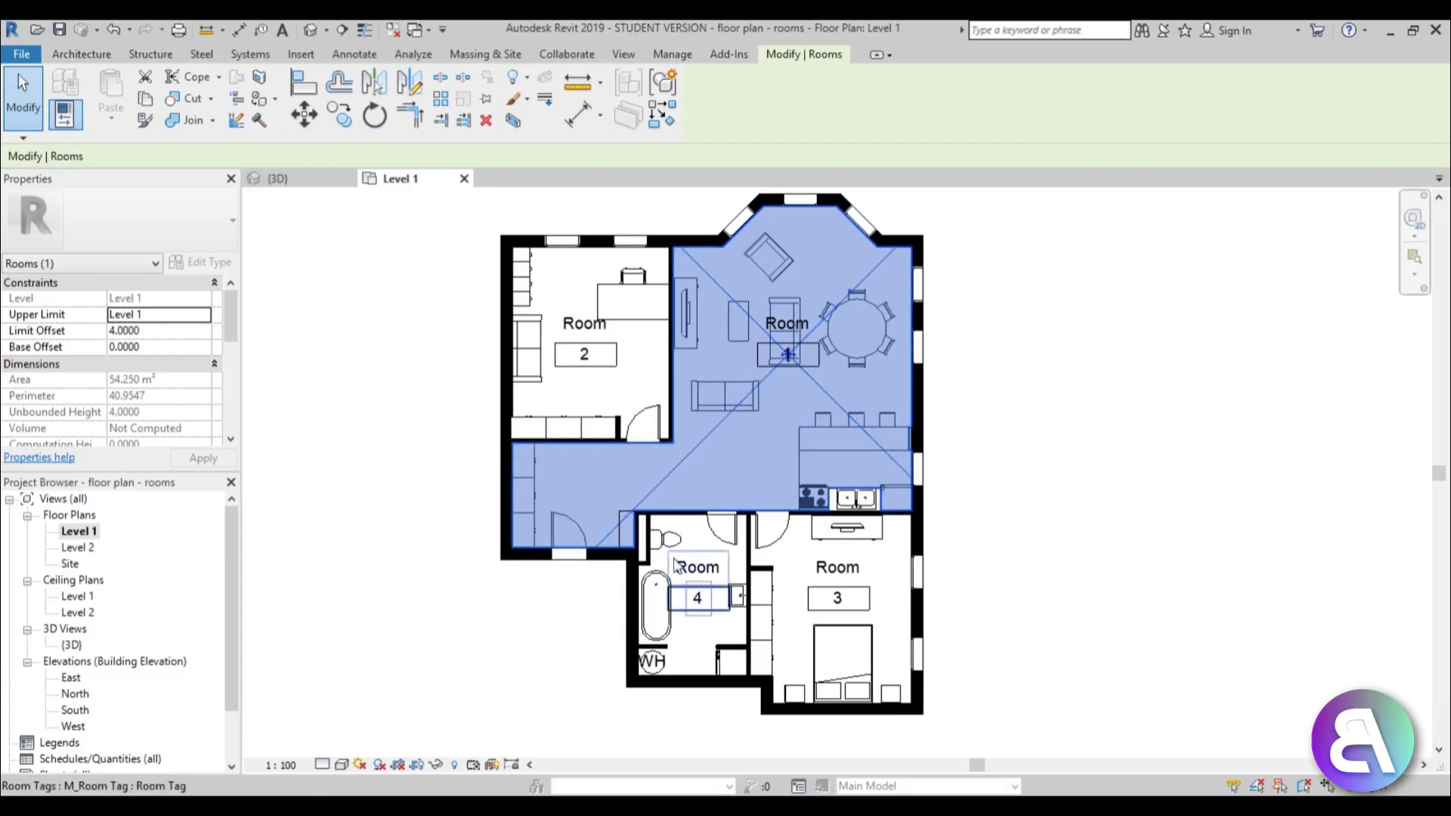
{"action": "left_click", "coordinate": [1023, 476]}
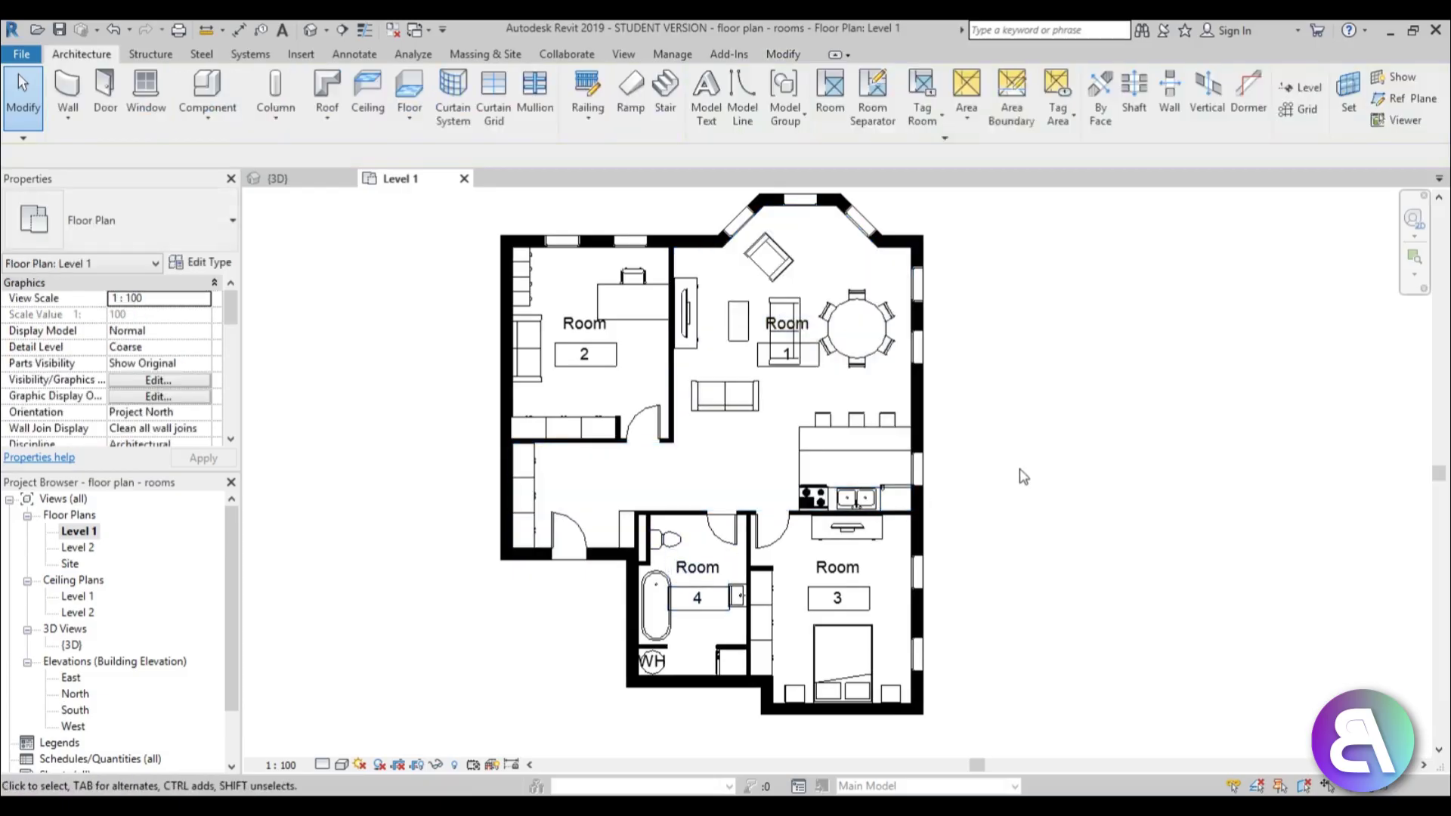
Step: Draw a room separation line from the end of the office wall straight to the bathroom wall, closing off the entrance hall
{"action": "left_click", "coordinate": [875, 115]}
{"action": "scroll", "coordinate": [664, 473], "scroll_direction": "up", "scroll_amount": 5}
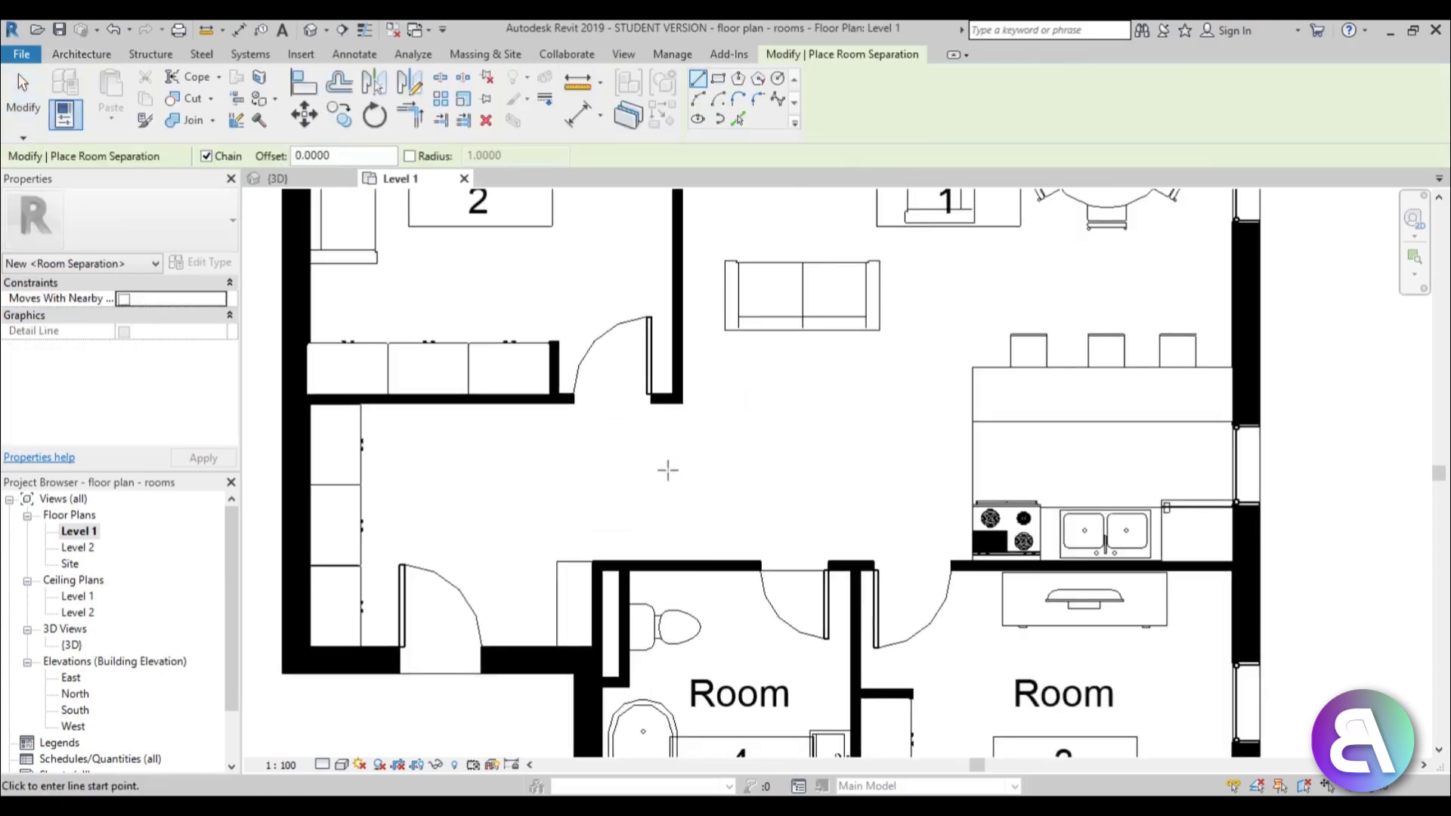
{"action": "left_click", "coordinate": [677, 398]}
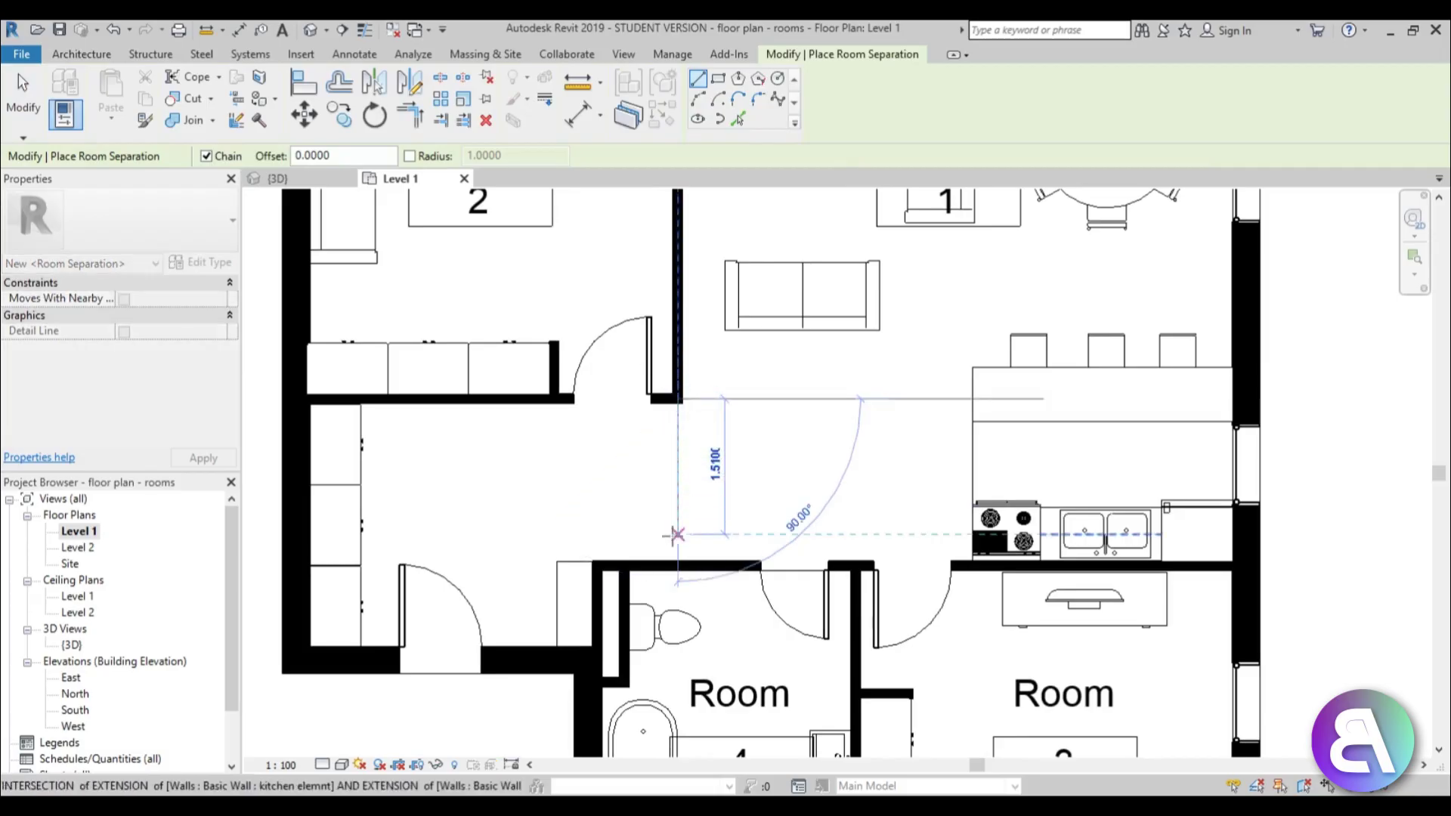
{"action": "left_click", "coordinate": [678, 565]}
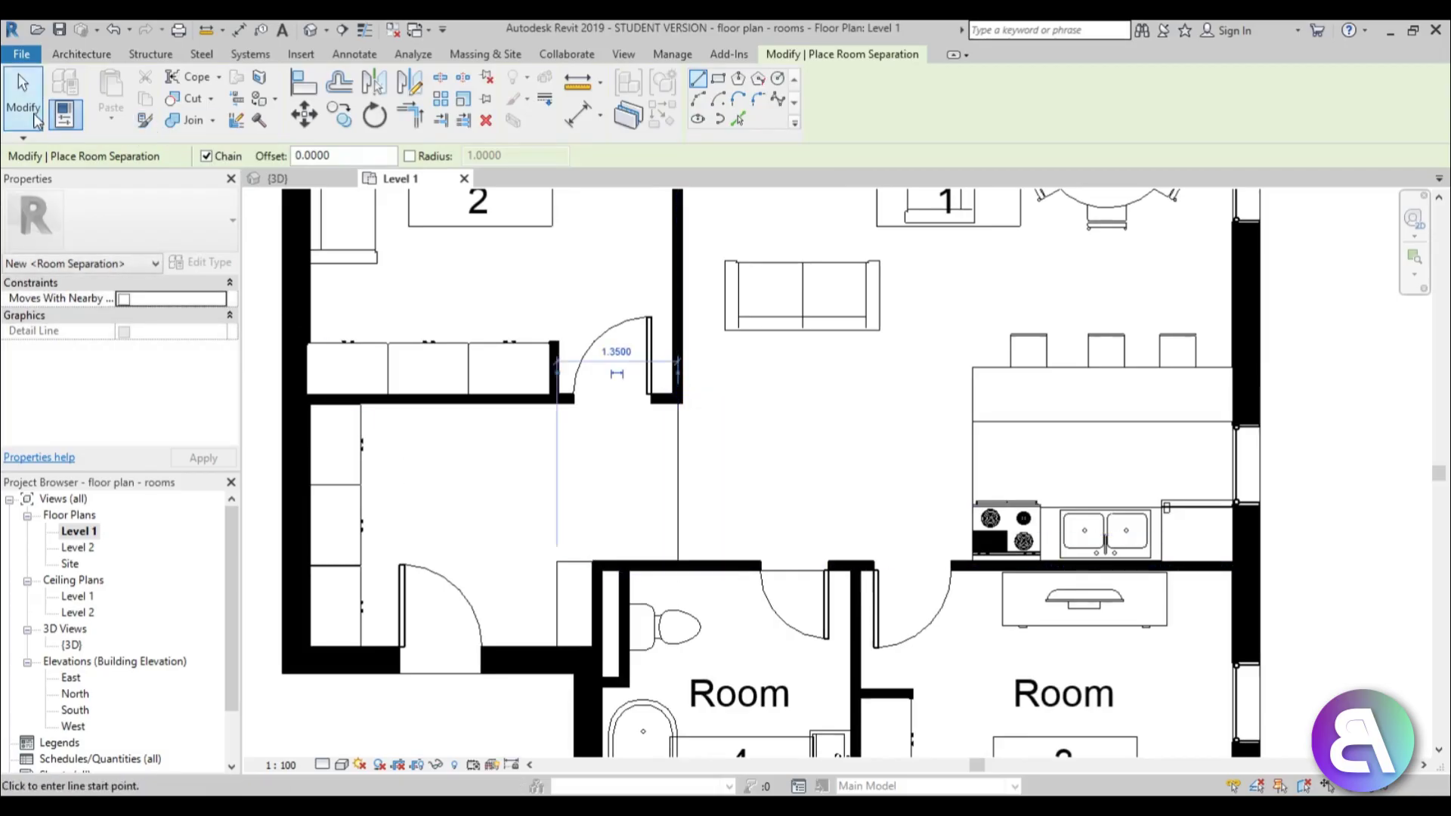
{"action": "left_click", "coordinate": [23, 95]}
Step: Draw chained room separation lines around the kitchen, up its open side and along the bar counter to the exterior wall
{"action": "left_click", "coordinate": [873, 99]}
{"action": "scroll", "coordinate": [1061, 551], "scroll_direction": "up", "scroll_amount": 3}
{"action": "left_click", "coordinate": [654, 588]}
{"action": "left_click", "coordinate": [870, 586]}
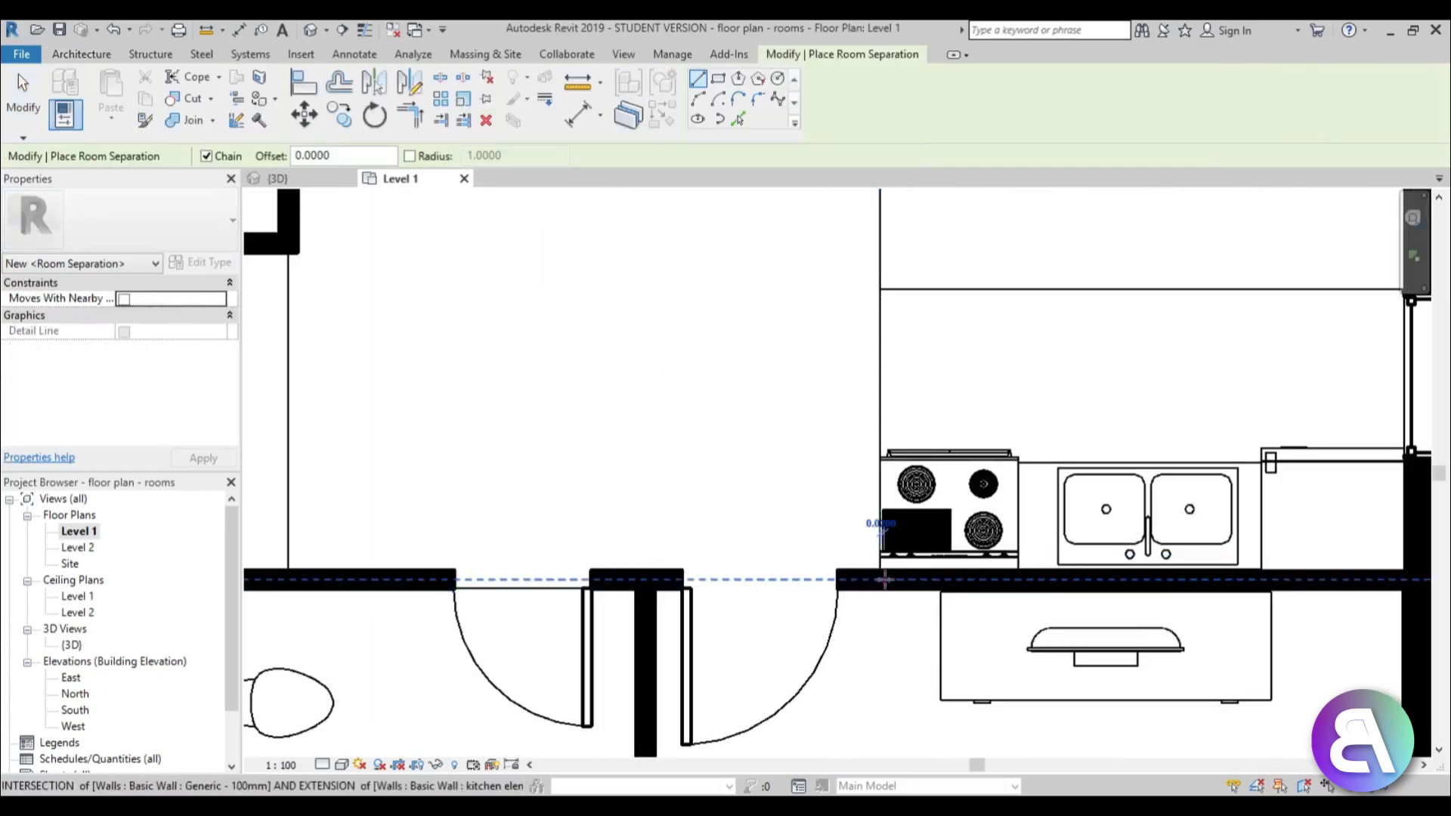
{"action": "scroll", "coordinate": [881, 515], "scroll_direction": "down", "scroll_amount": 3}
{"action": "scroll", "coordinate": [764, 446], "scroll_direction": "up", "scroll_amount": 2}
{"action": "left_click", "coordinate": [765, 418]}
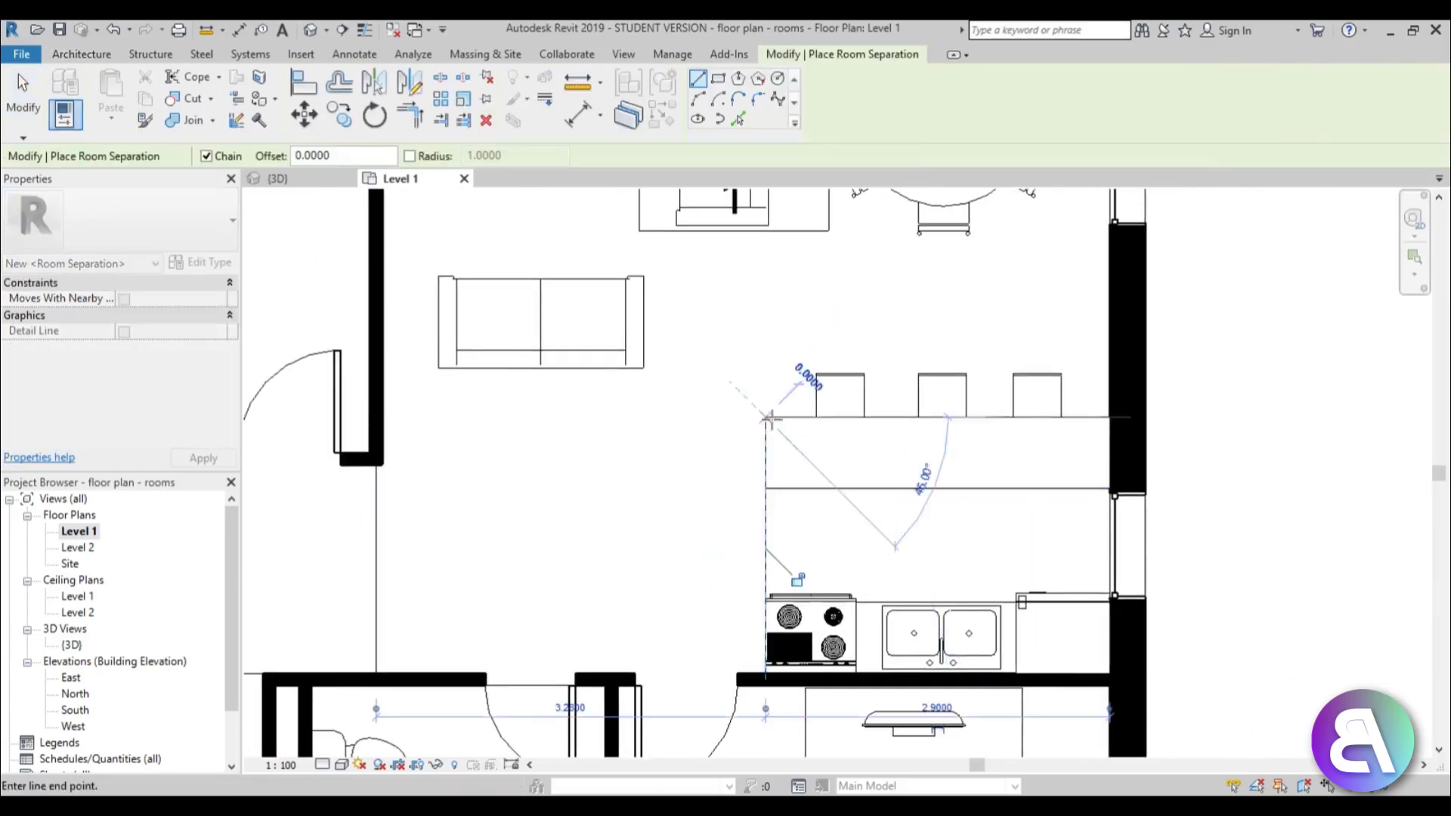
{"action": "left_click", "coordinate": [1109, 417]}
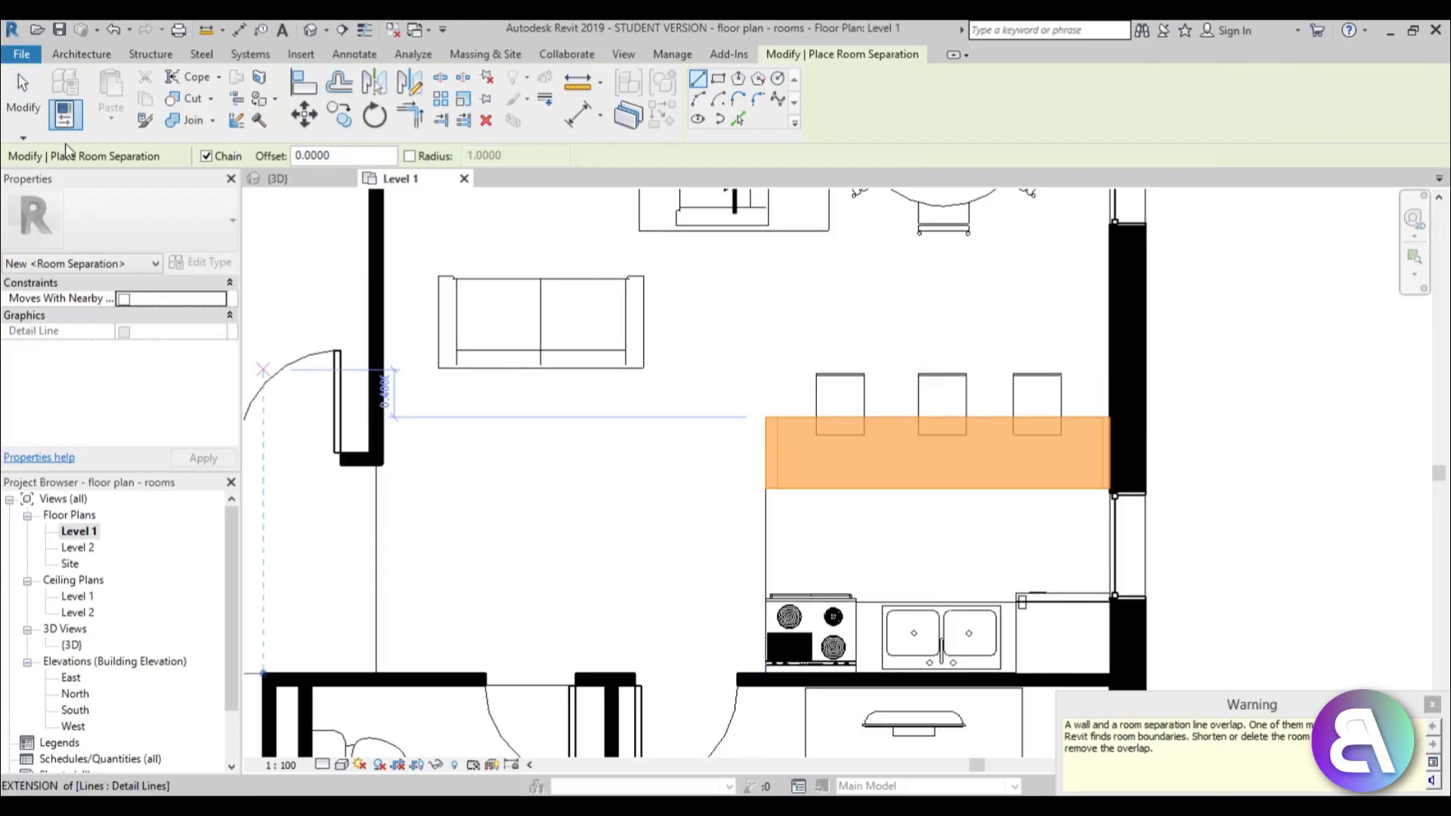
{"action": "key", "text": "Escape"}
{"action": "key", "text": "Escape"}
Step: Check the living room's boundary against the hall and kitchen separation lines
{"action": "scroll", "coordinate": [1005, 423], "scroll_direction": "down", "scroll_amount": 2}
{"action": "scroll", "coordinate": [996, 412], "scroll_direction": "down", "scroll_amount": 2}
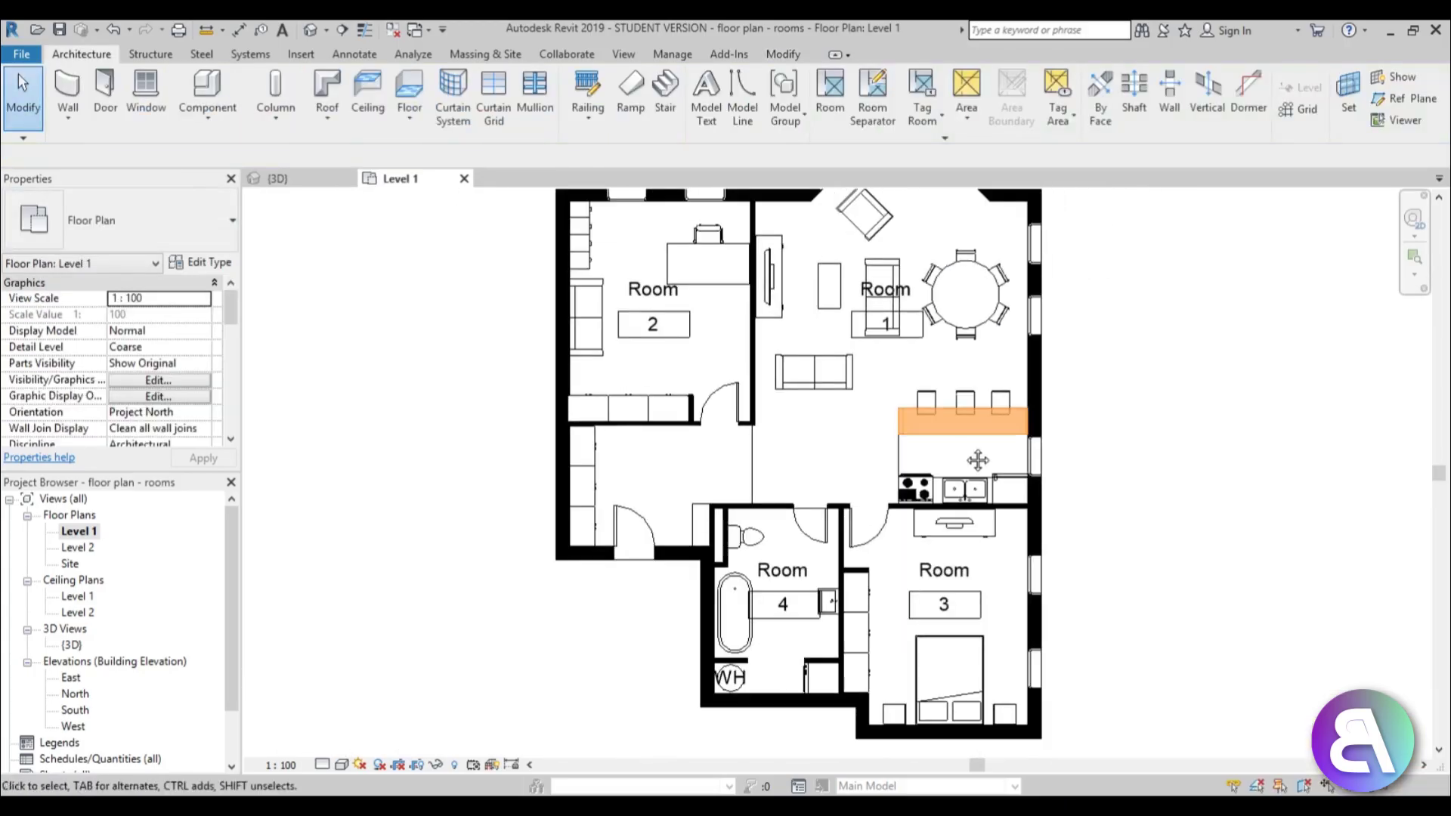
{"action": "middle_click_drag", "start_coordinate": [970, 446], "coordinate": [880, 539]}
{"action": "left_click", "coordinate": [841, 454]}
{"action": "scroll", "coordinate": [1156, 476], "scroll_direction": "down", "scroll_amount": 1}
{"action": "scroll", "coordinate": [950, 321], "scroll_direction": "up", "scroll_amount": 2}
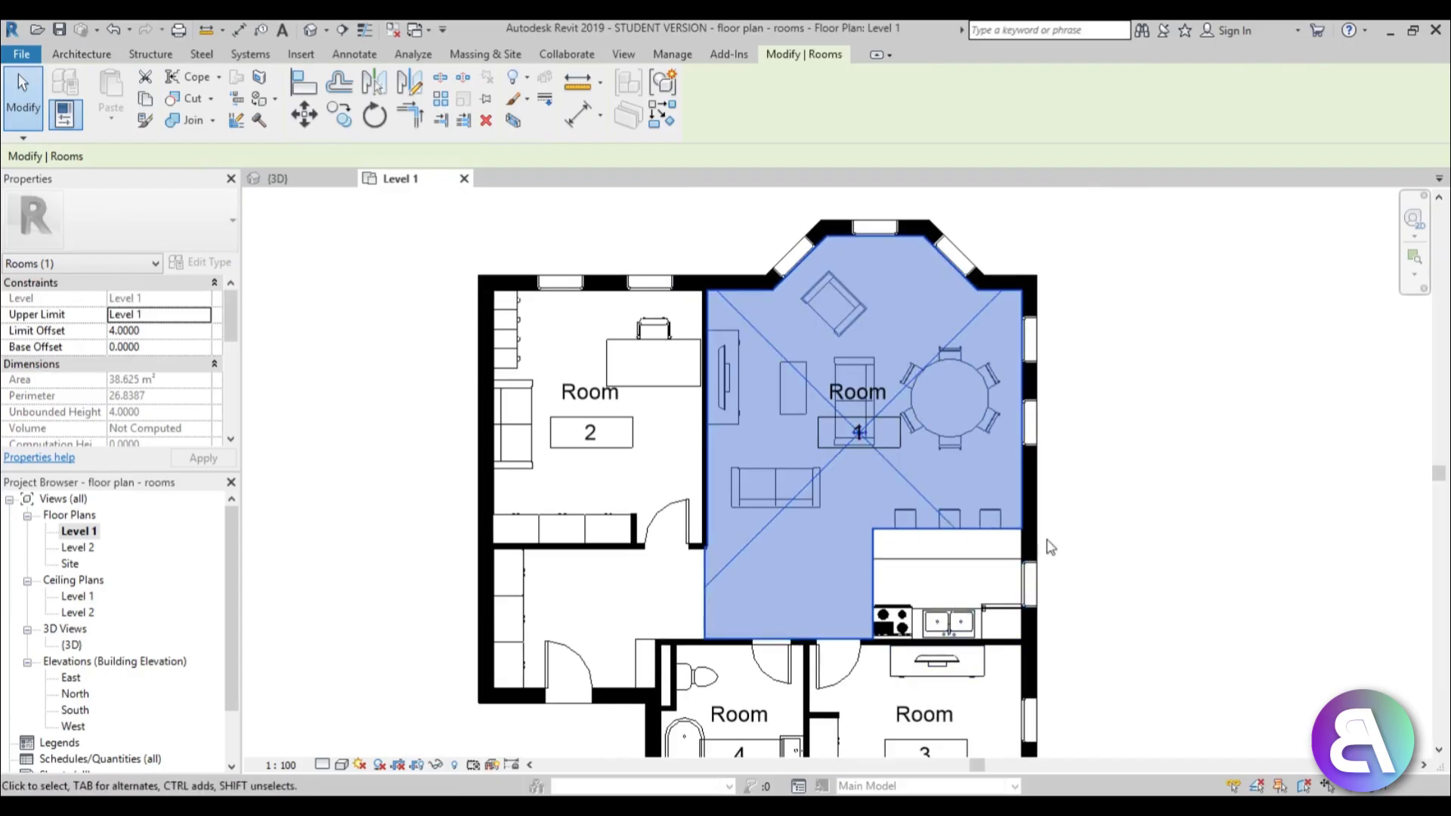
{"action": "middle_click_drag", "start_coordinate": [1235, 653], "coordinate": [1221, 557]}
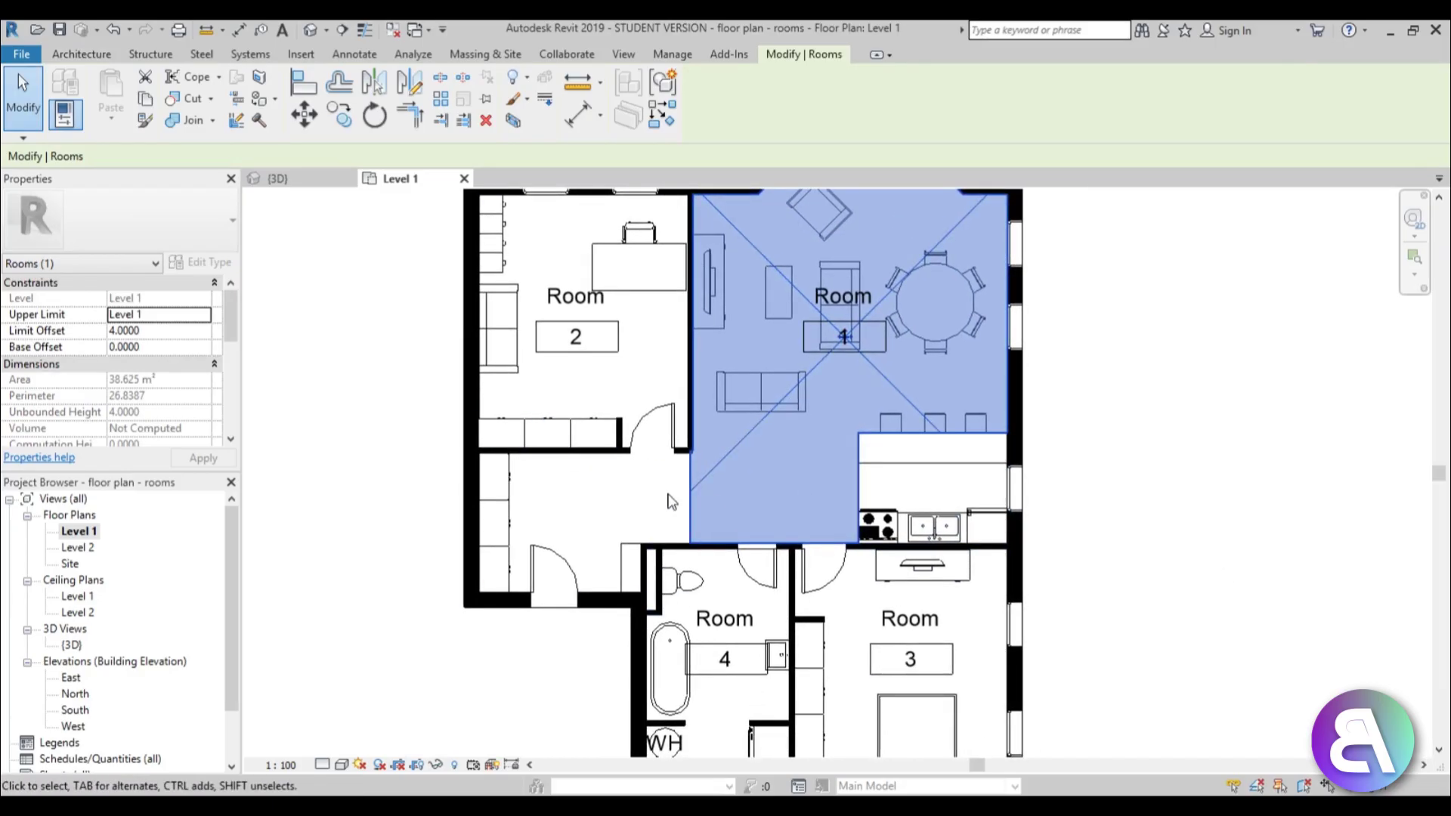
{"action": "scroll", "coordinate": [668, 510], "scroll_direction": "down", "scroll_amount": 1}
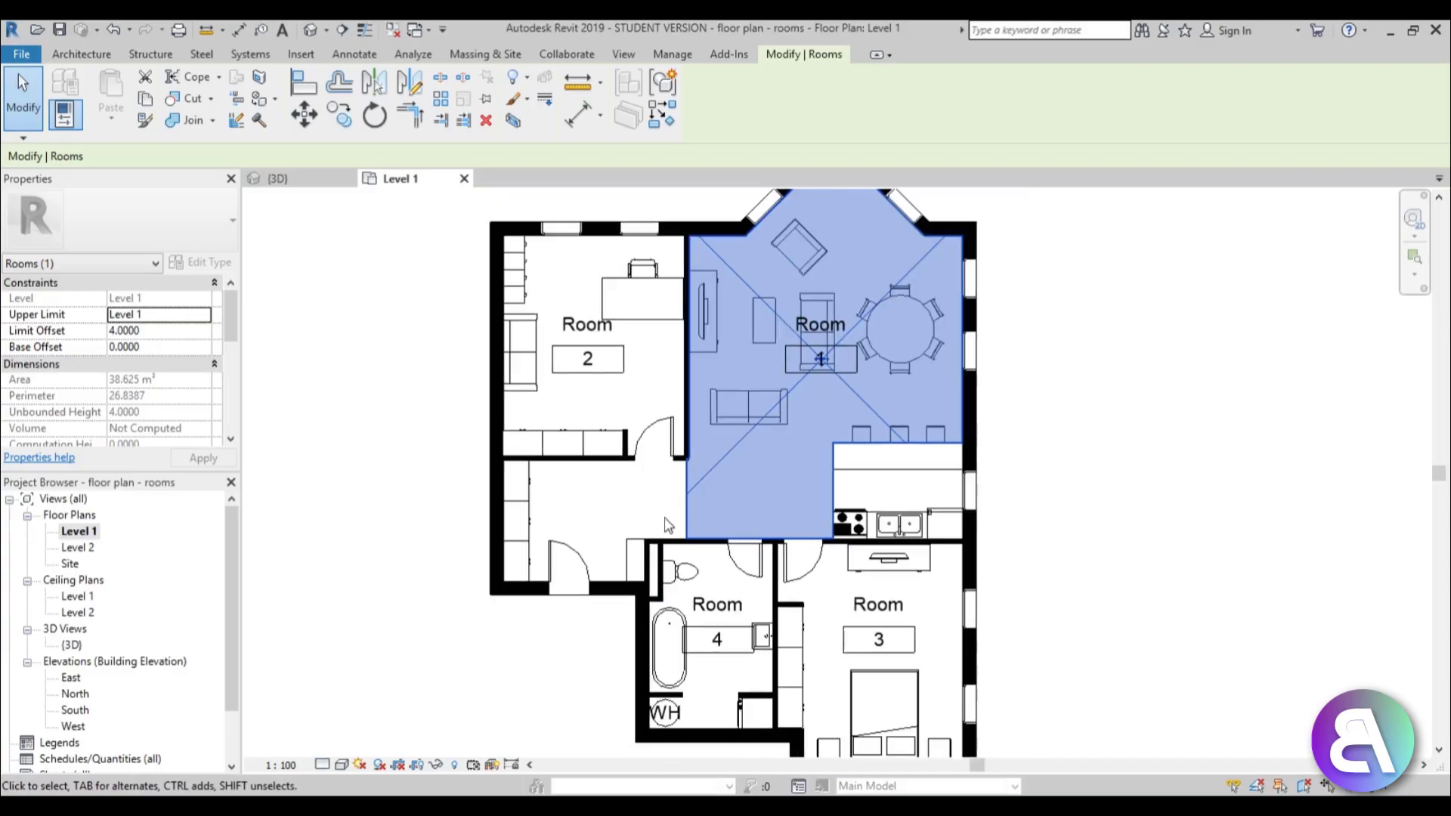
{"action": "key", "text": "Escape"}
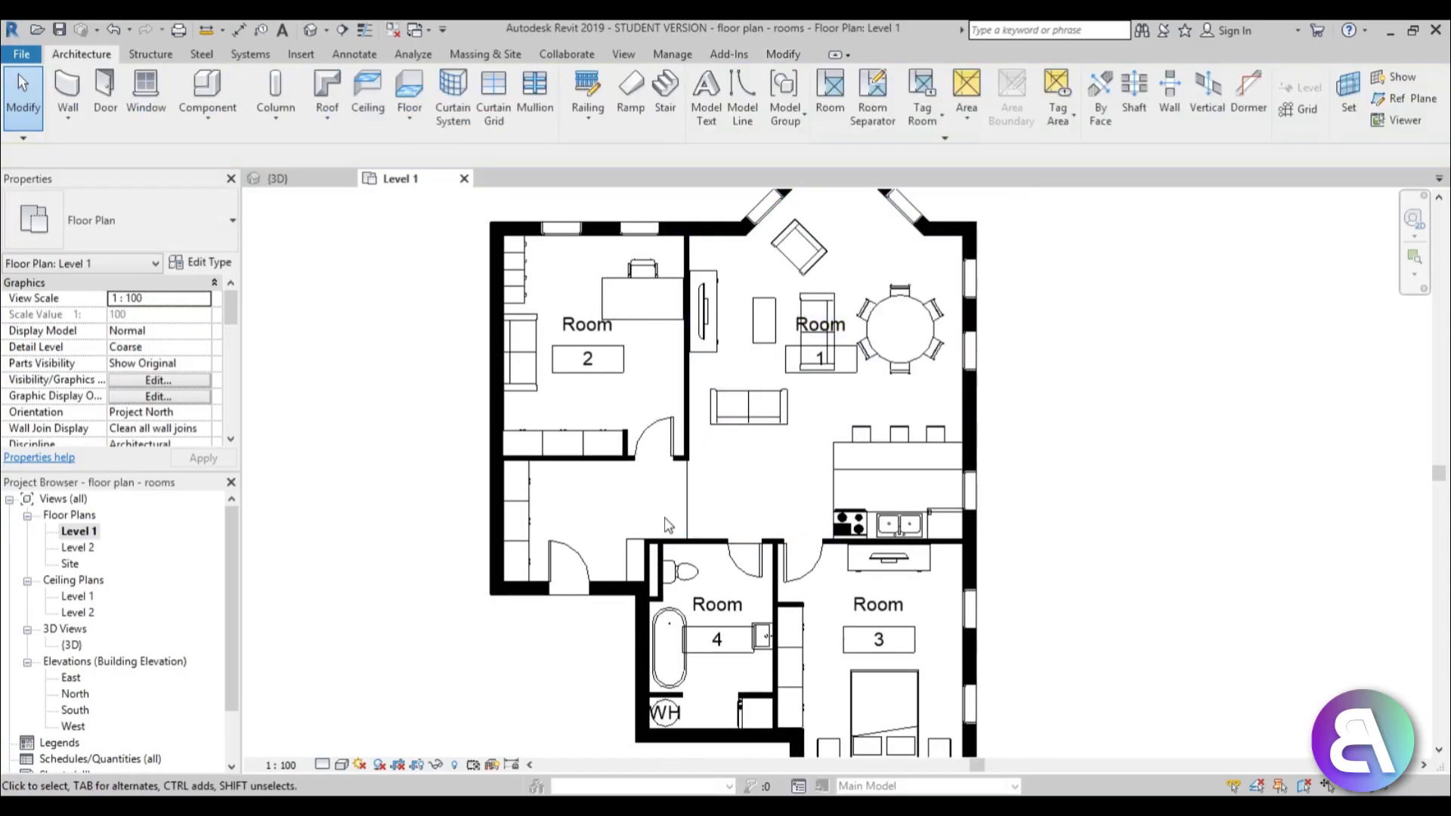
Step: Place tagged rooms in the separated entrance hall and kitchen
{"action": "left_click", "coordinate": [835, 114]}
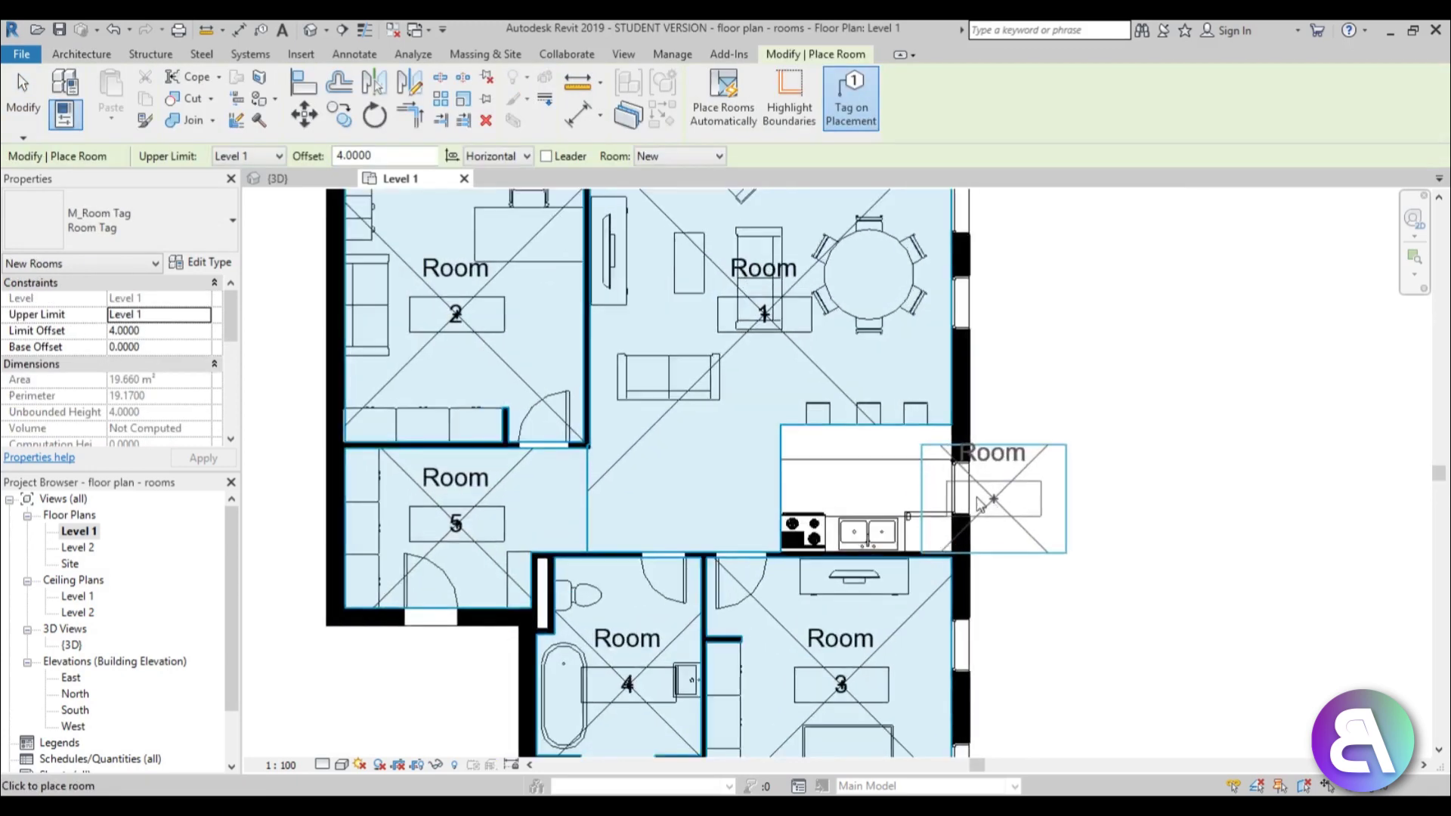
{"action": "scroll", "coordinate": [998, 497], "scroll_direction": "up", "scroll_amount": 2}
{"action": "left_click", "coordinate": [826, 485]}
{"action": "scroll", "coordinate": [1181, 536], "scroll_direction": "down", "scroll_amount": 3}
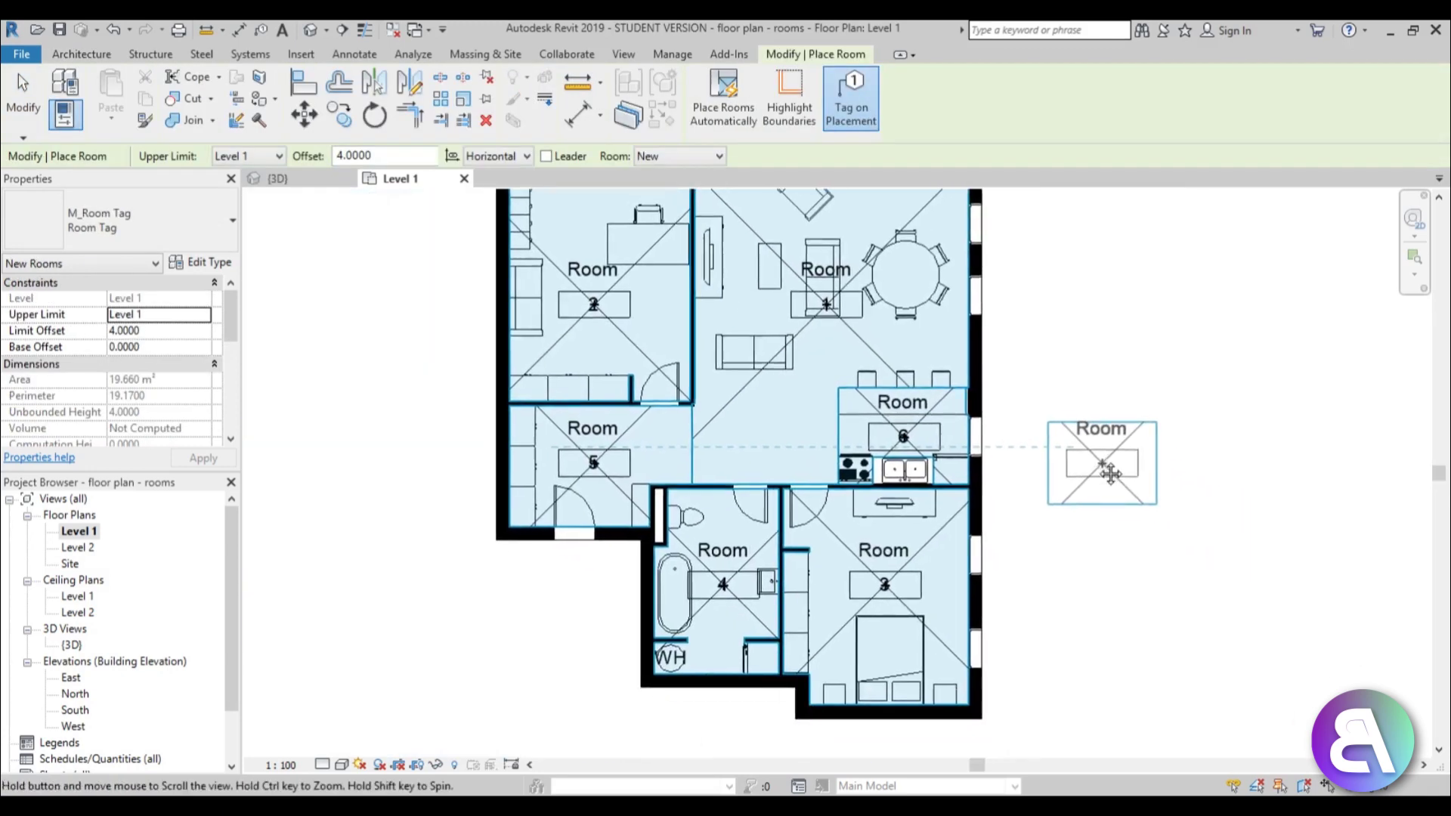
{"action": "key", "text": "Escape"}
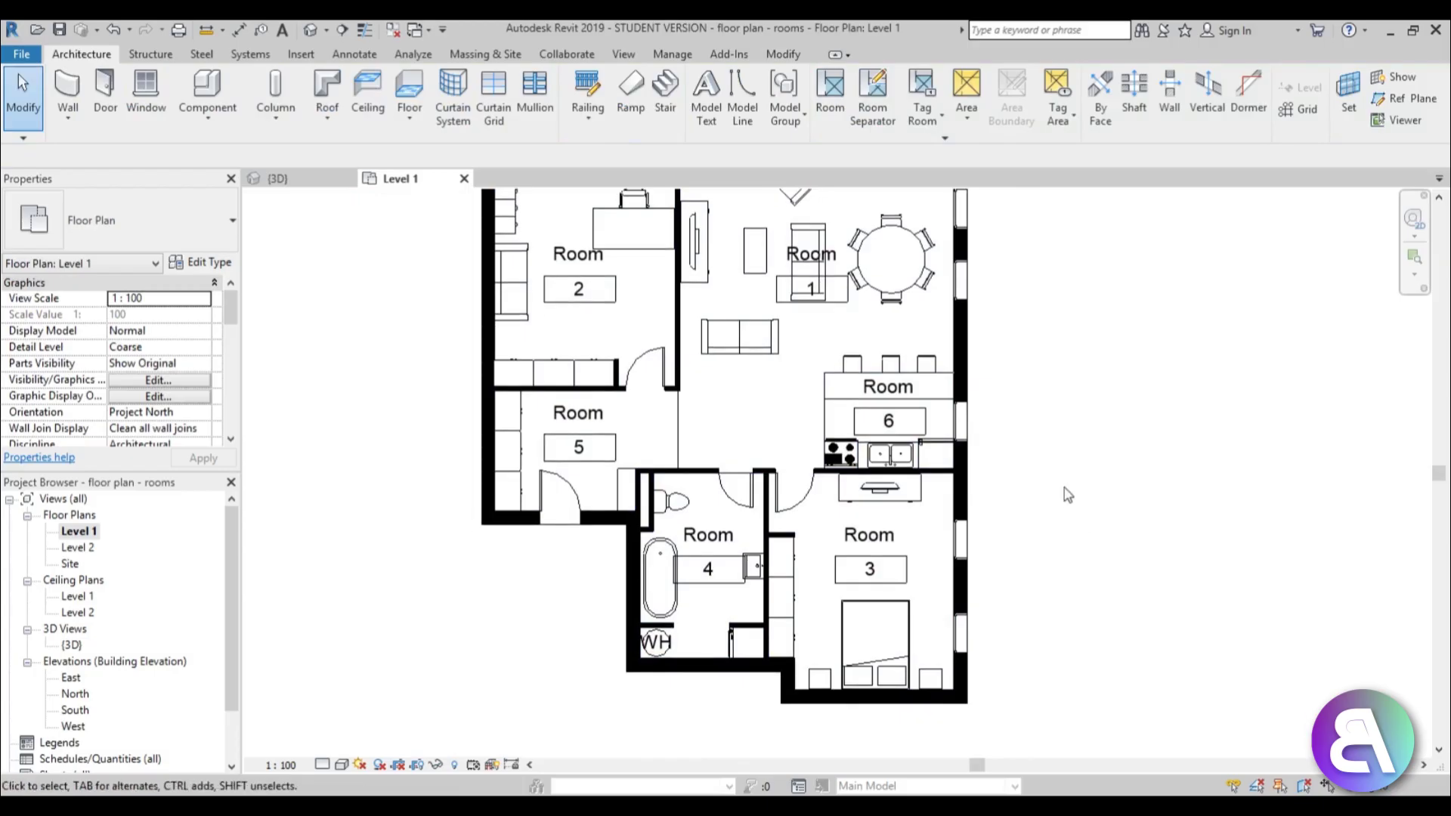
Step: Select the bathroom room and examine its boundary around the short partition walls and the wall niche
{"action": "scroll", "coordinate": [1020, 489], "scroll_direction": "up", "scroll_amount": 2}
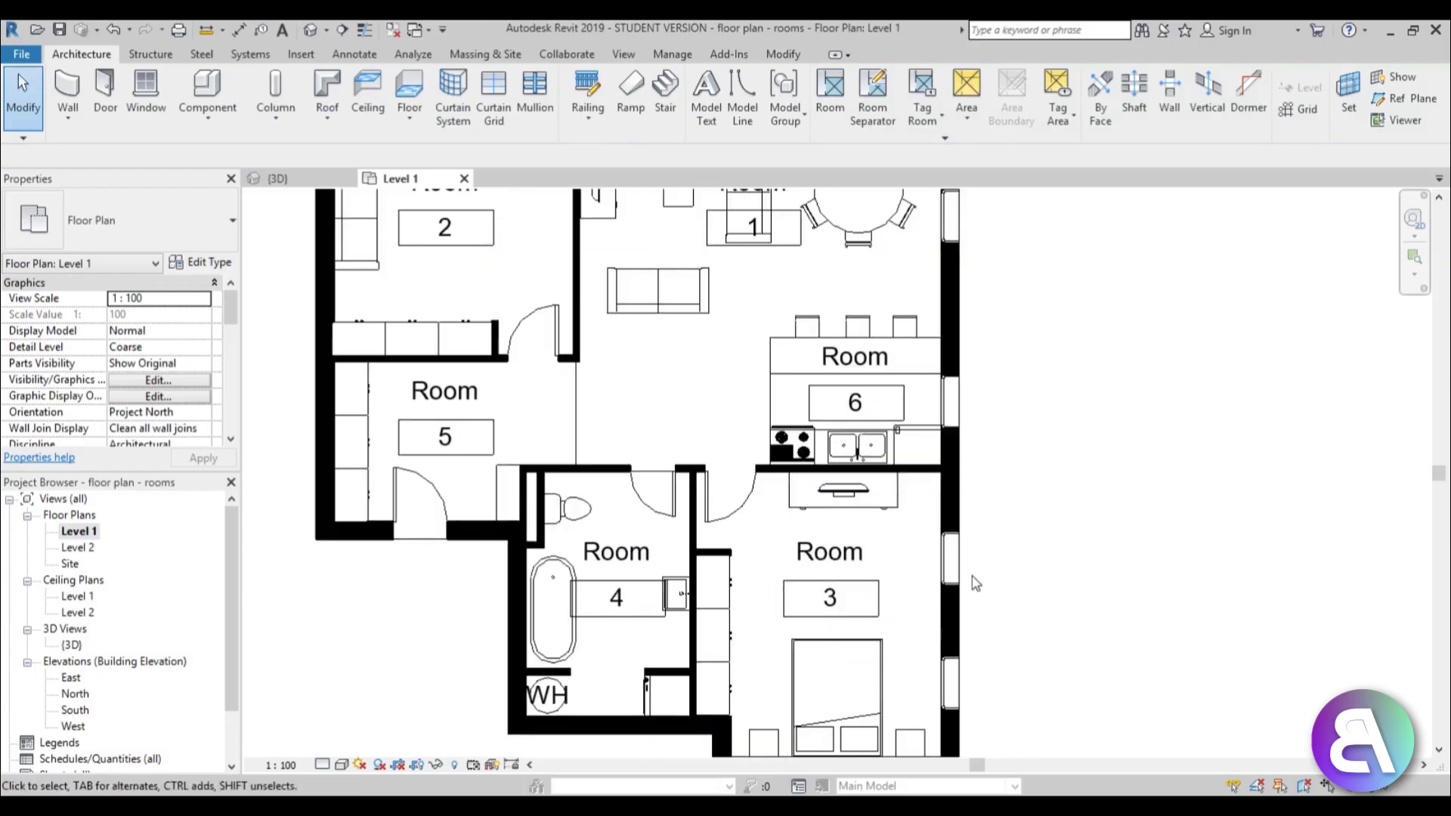
{"action": "middle_click_drag", "start_coordinate": [653, 658], "coordinate": [770, 586]}
{"action": "scroll", "coordinate": [768, 580], "scroll_direction": "up", "scroll_amount": 2}
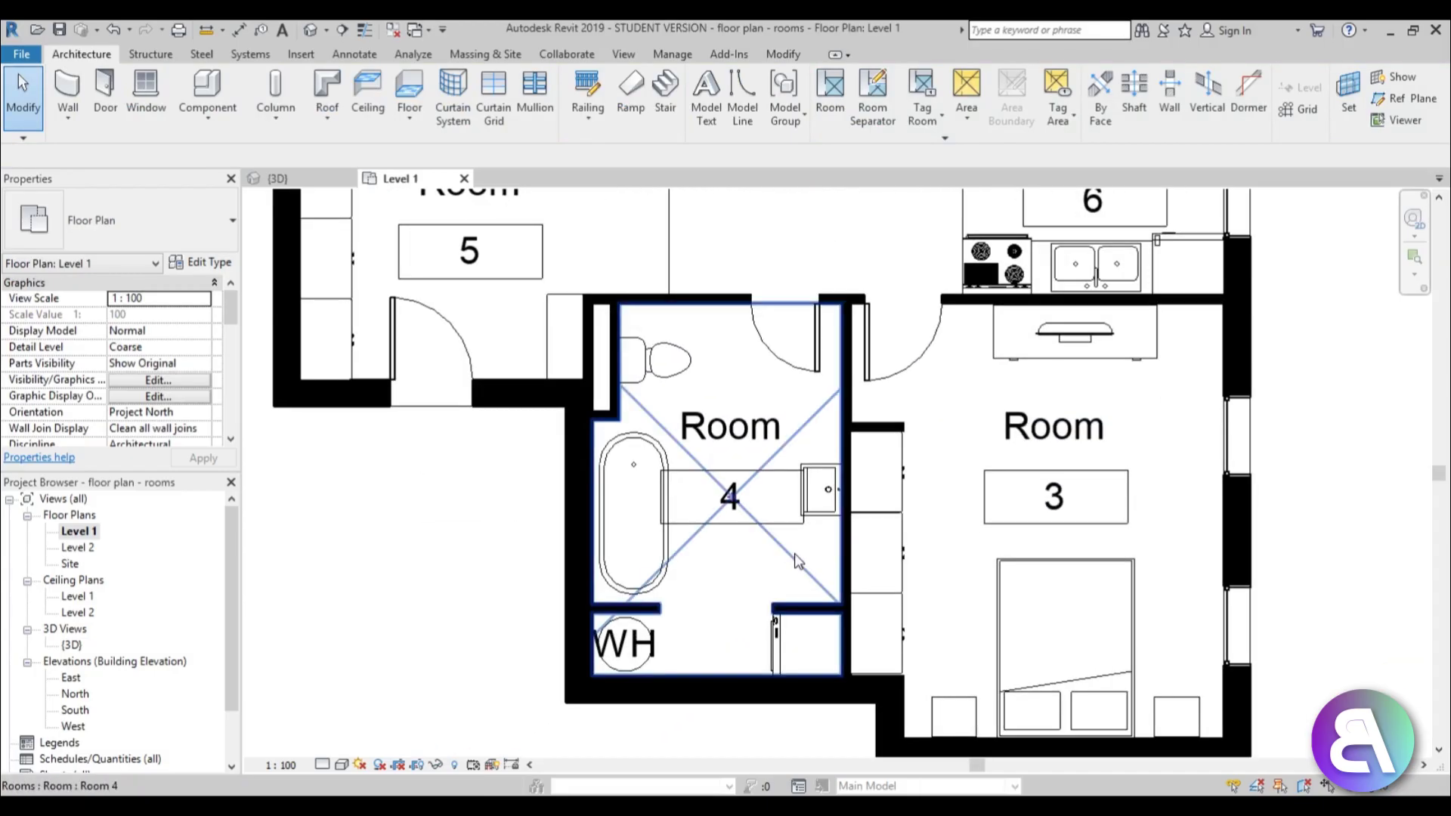
{"action": "left_click", "coordinate": [795, 551]}
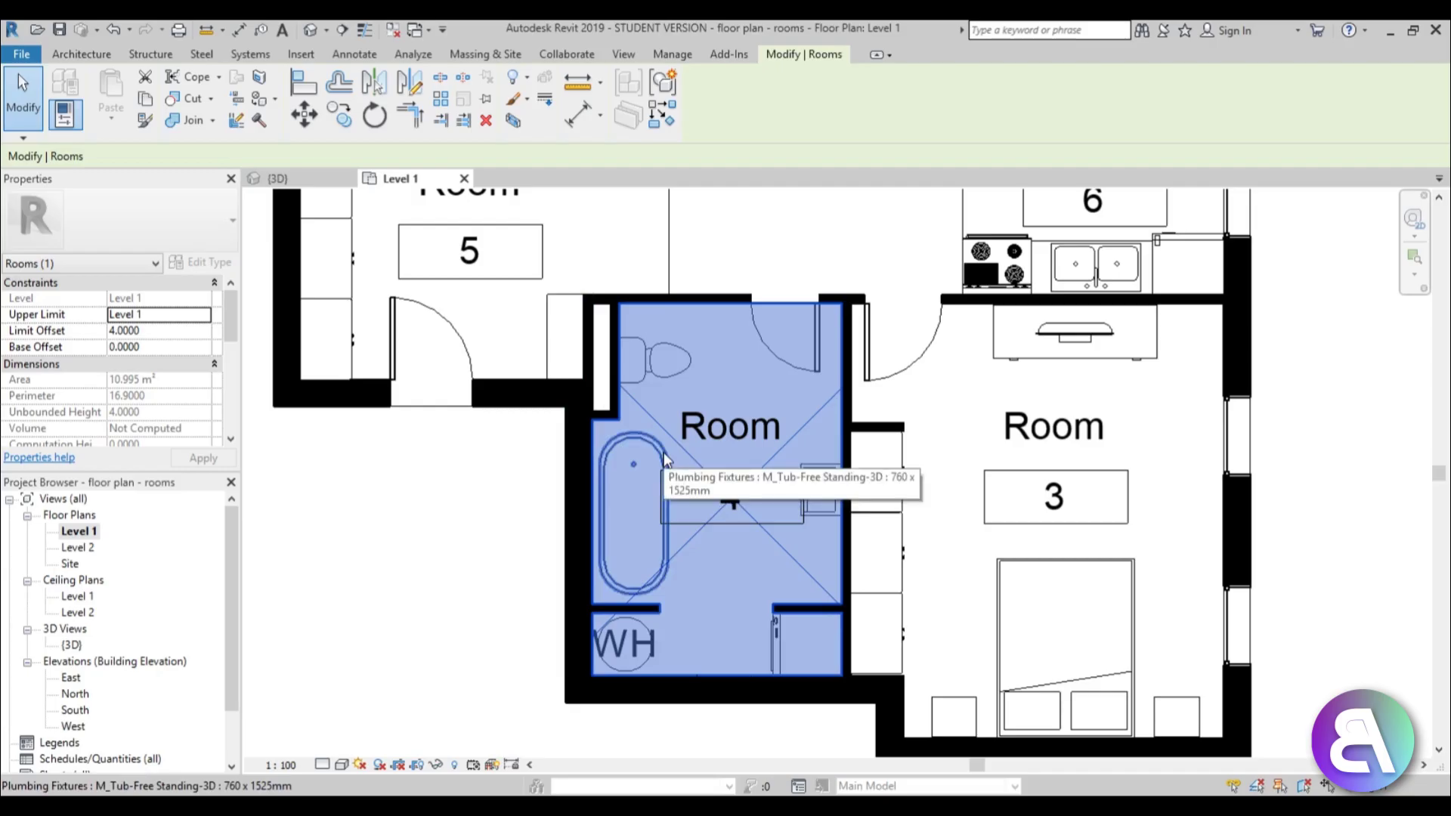
{"action": "scroll", "coordinate": [662, 457], "scroll_direction": "up", "scroll_amount": 1}
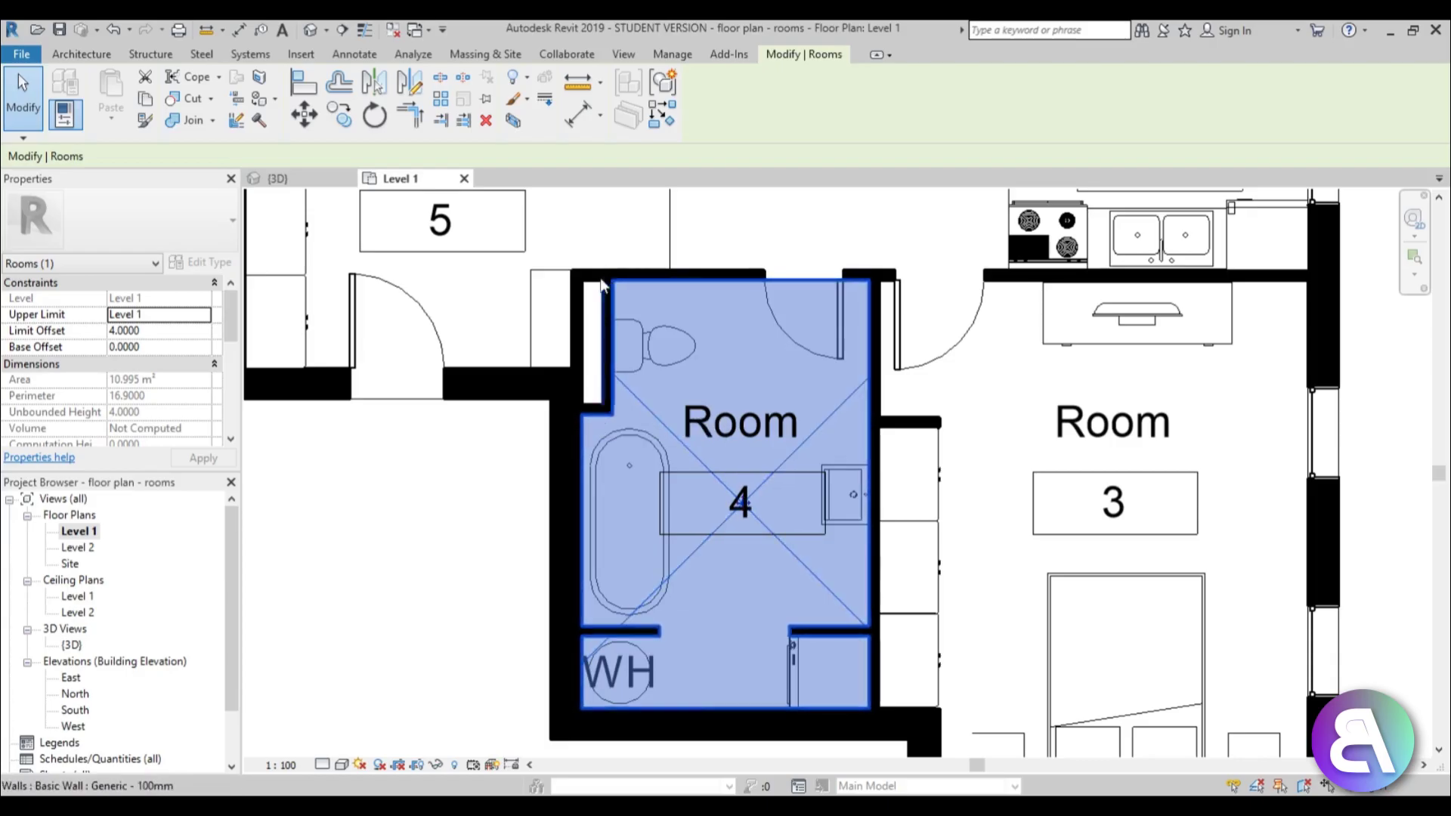
Step: Turn off Room Bounding for the two thin walls enclosing the niche beside the bathroom toilet
{"action": "left_click", "coordinate": [604, 341]}
{"action": "key", "text": "Escape"}
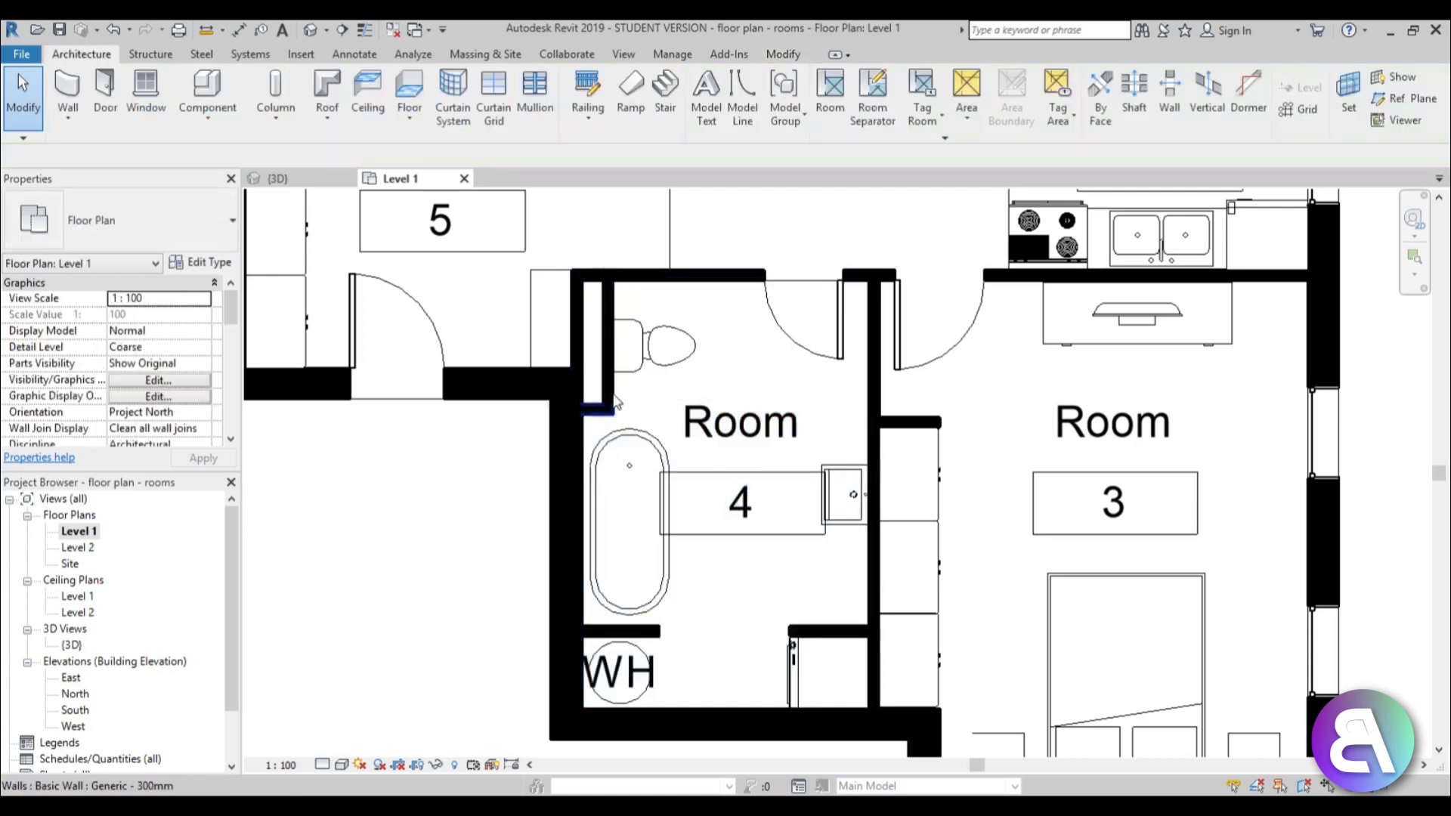
{"action": "left_click", "coordinate": [659, 412]}
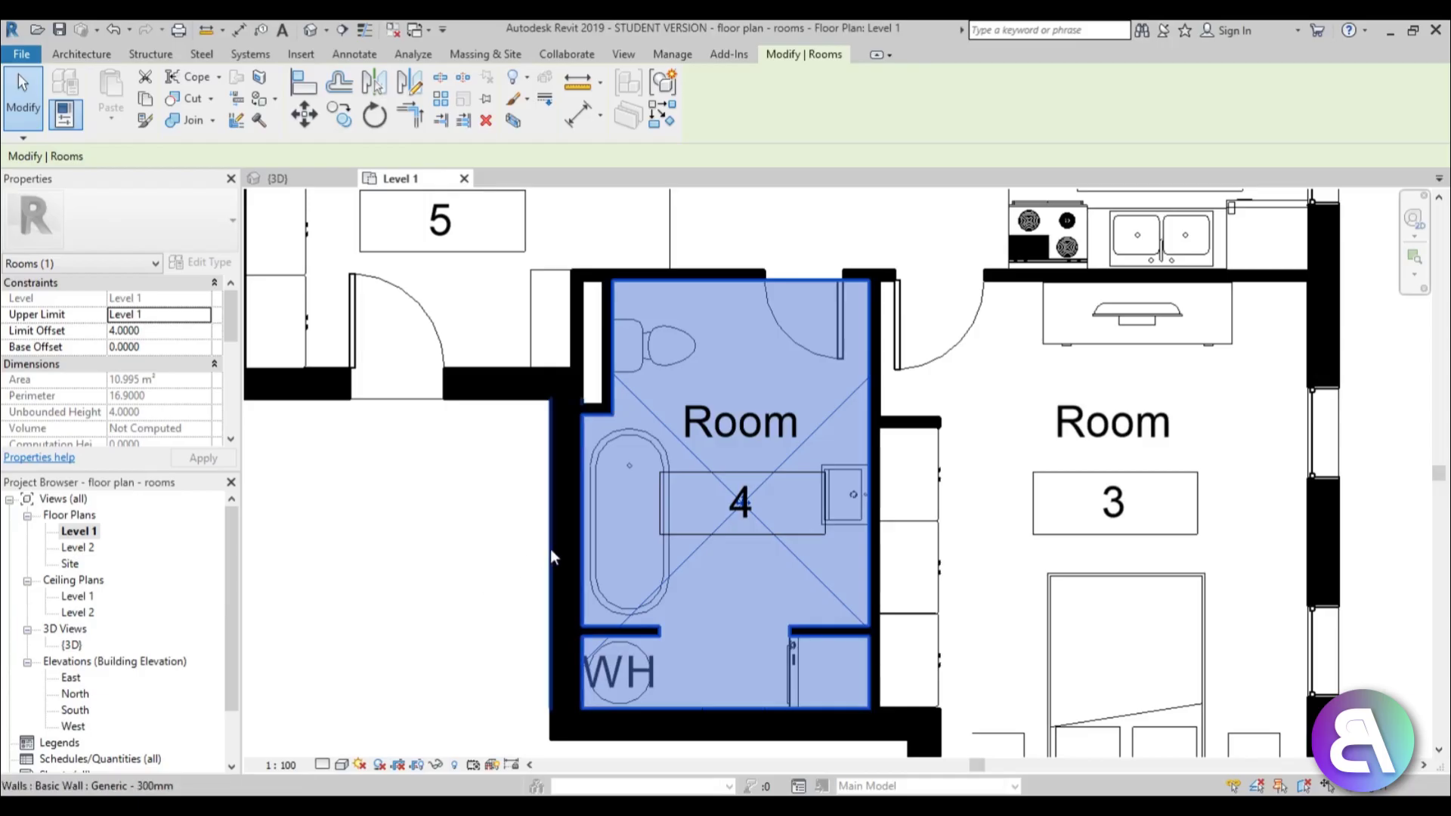
{"action": "scroll", "coordinate": [529, 543], "scroll_direction": "up", "scroll_amount": 2}
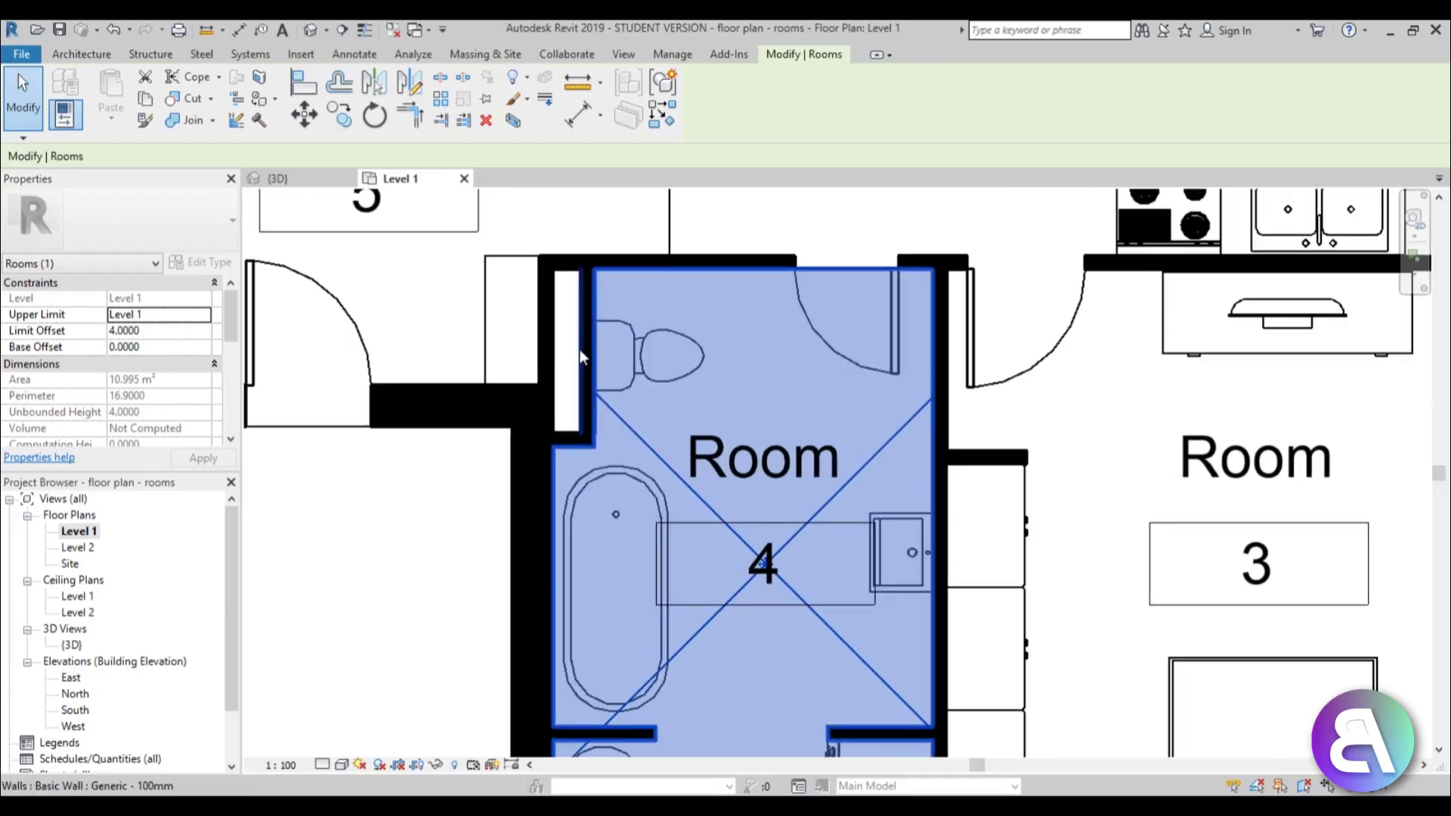
{"action": "left_click", "coordinate": [582, 349]}
{"action": "scroll", "coordinate": [578, 420], "scroll_direction": "up", "scroll_amount": 2}
{"action": "left_click", "coordinate": [570, 449], "text": "ctrl"}
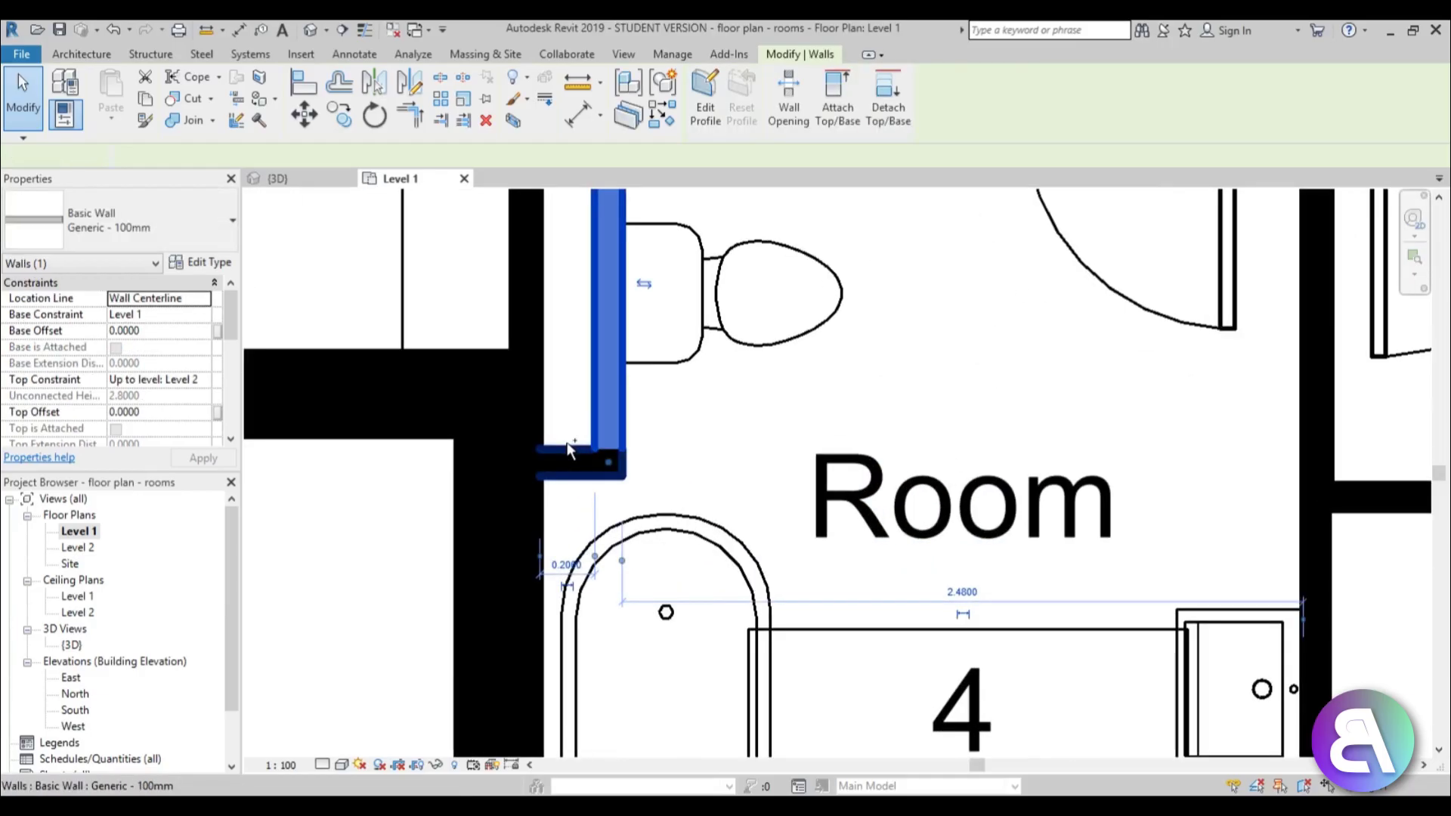
{"action": "scroll", "coordinate": [570, 453], "scroll_direction": "down", "scroll_amount": 3}
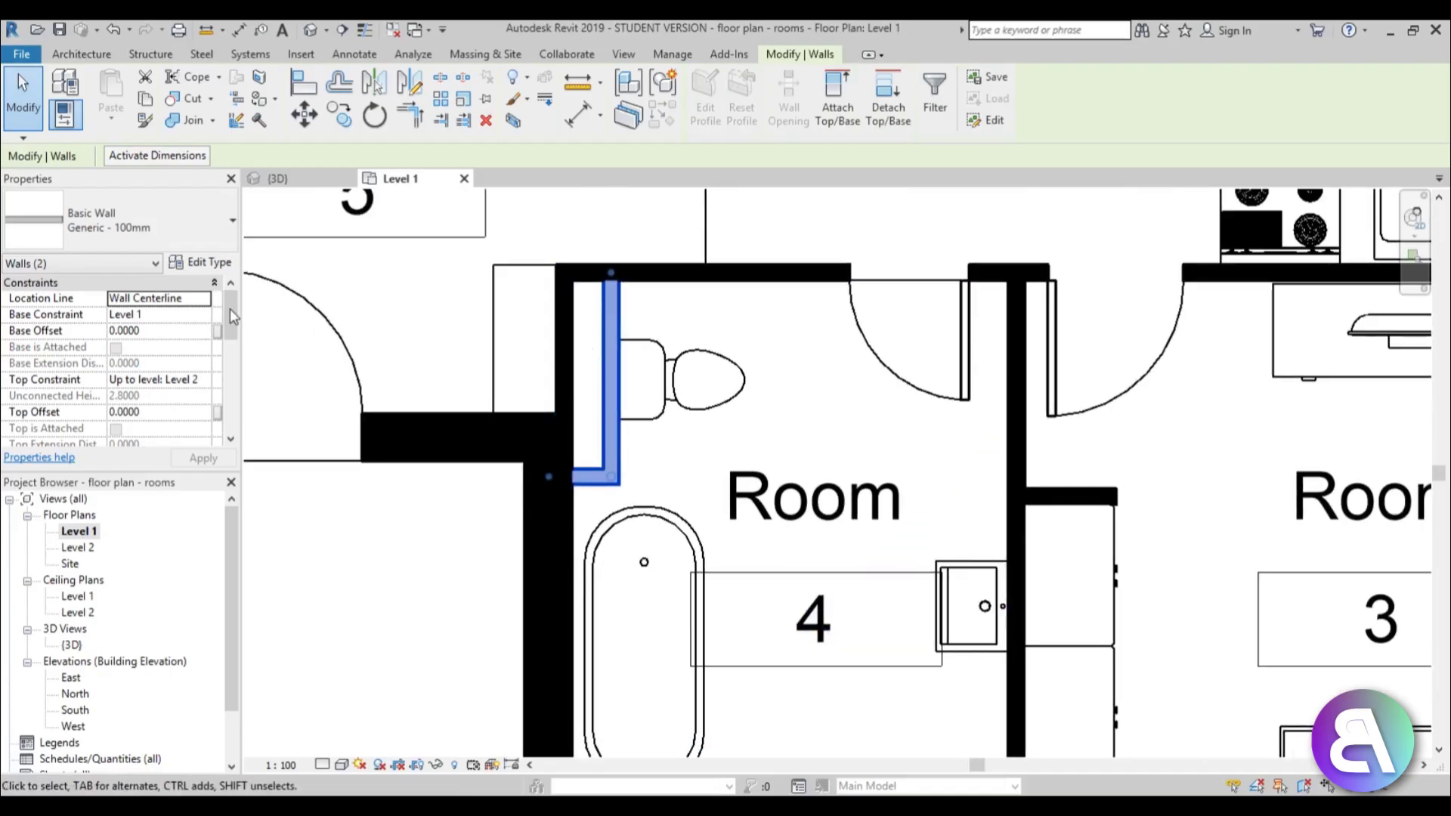
{"action": "left_click_drag", "start_coordinate": [233, 308], "coordinate": [230, 348]}
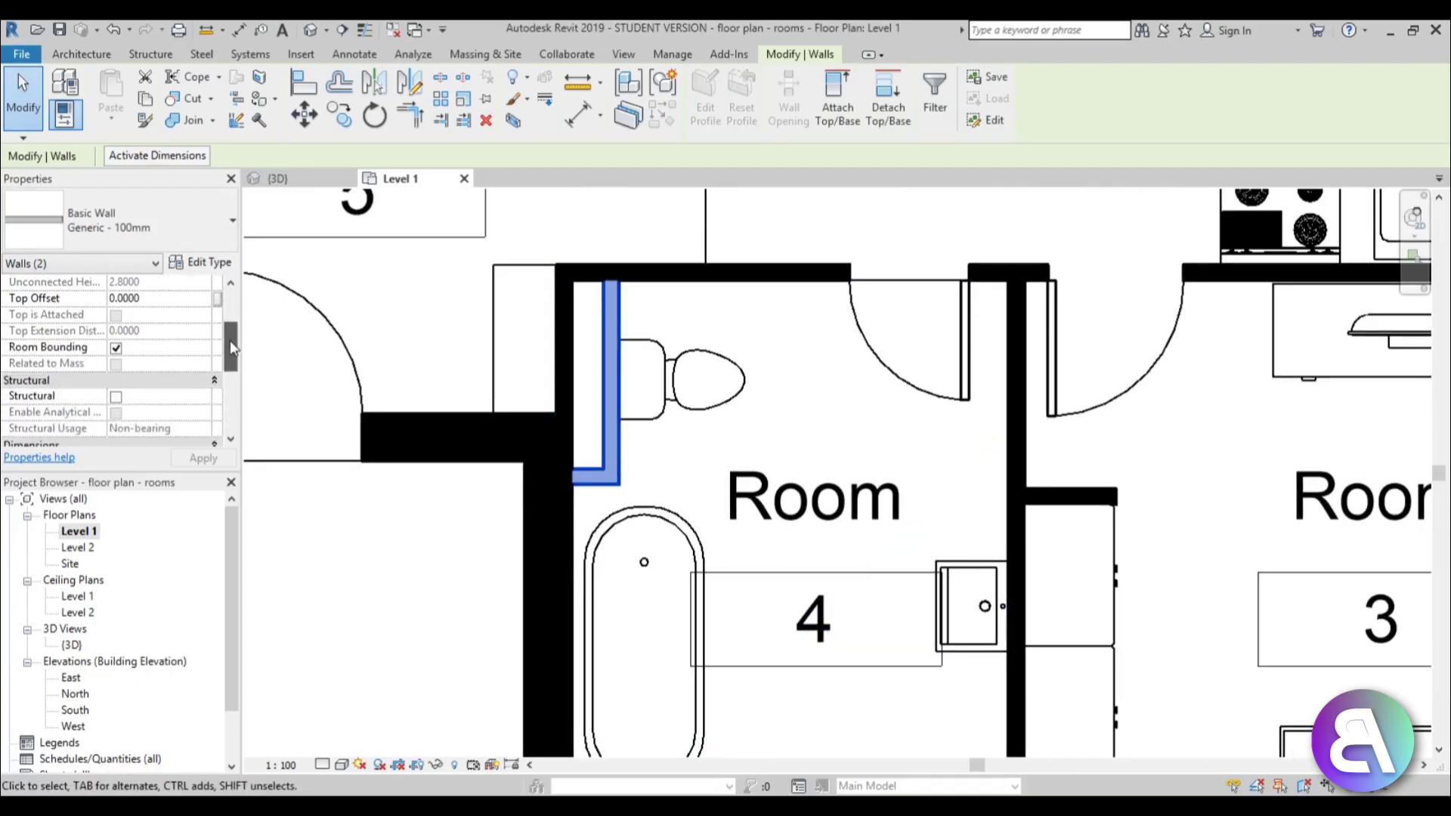
{"action": "left_click", "coordinate": [116, 348]}
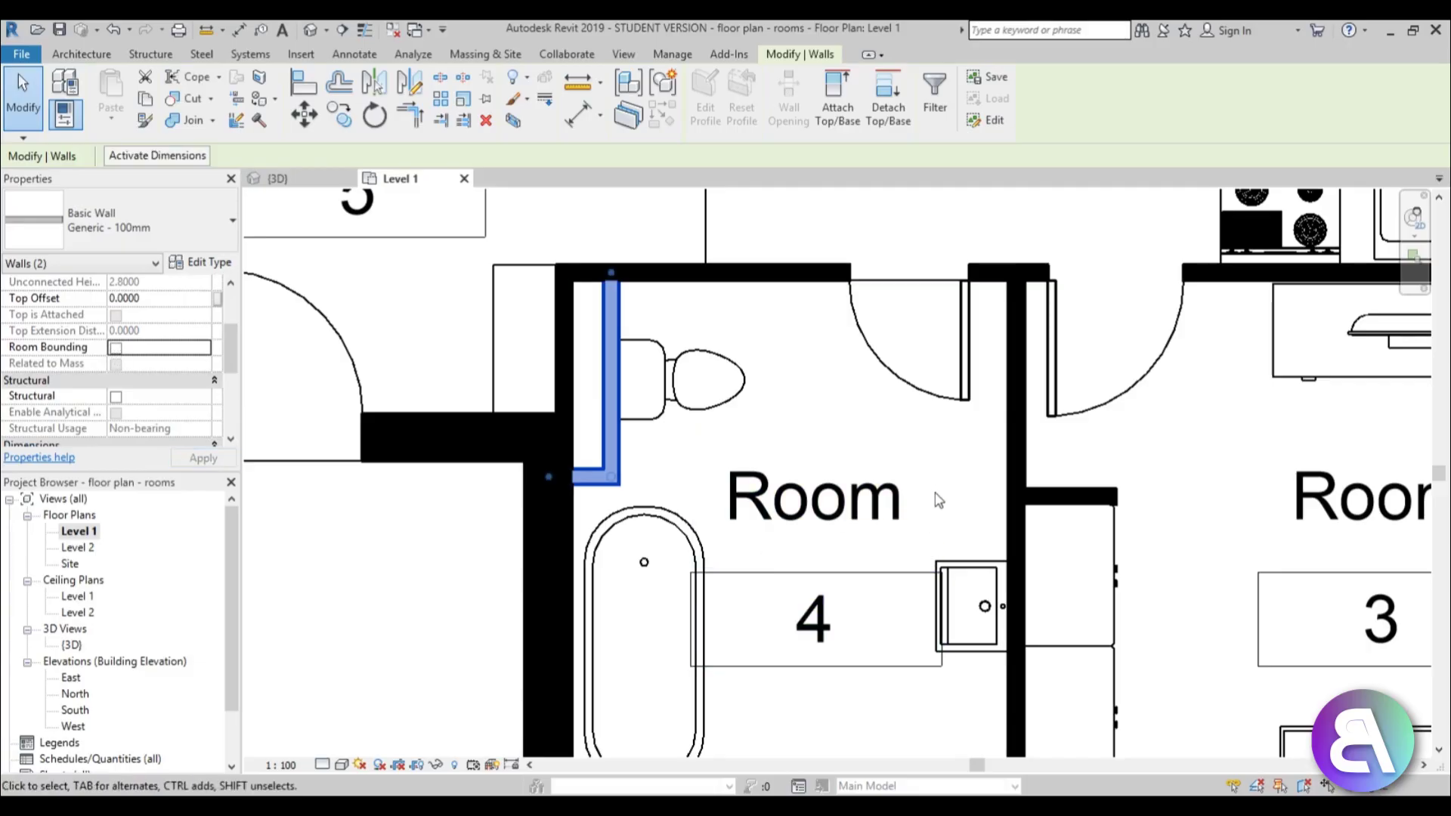
Step: Select the bathroom room and check its boundary around the niche walls and the short partition walls
{"action": "left_click", "coordinate": [938, 491]}
{"action": "scroll", "coordinate": [696, 453], "scroll_direction": "down", "scroll_amount": 3}
{"action": "scroll", "coordinate": [670, 315], "scroll_direction": "up", "scroll_amount": 3}
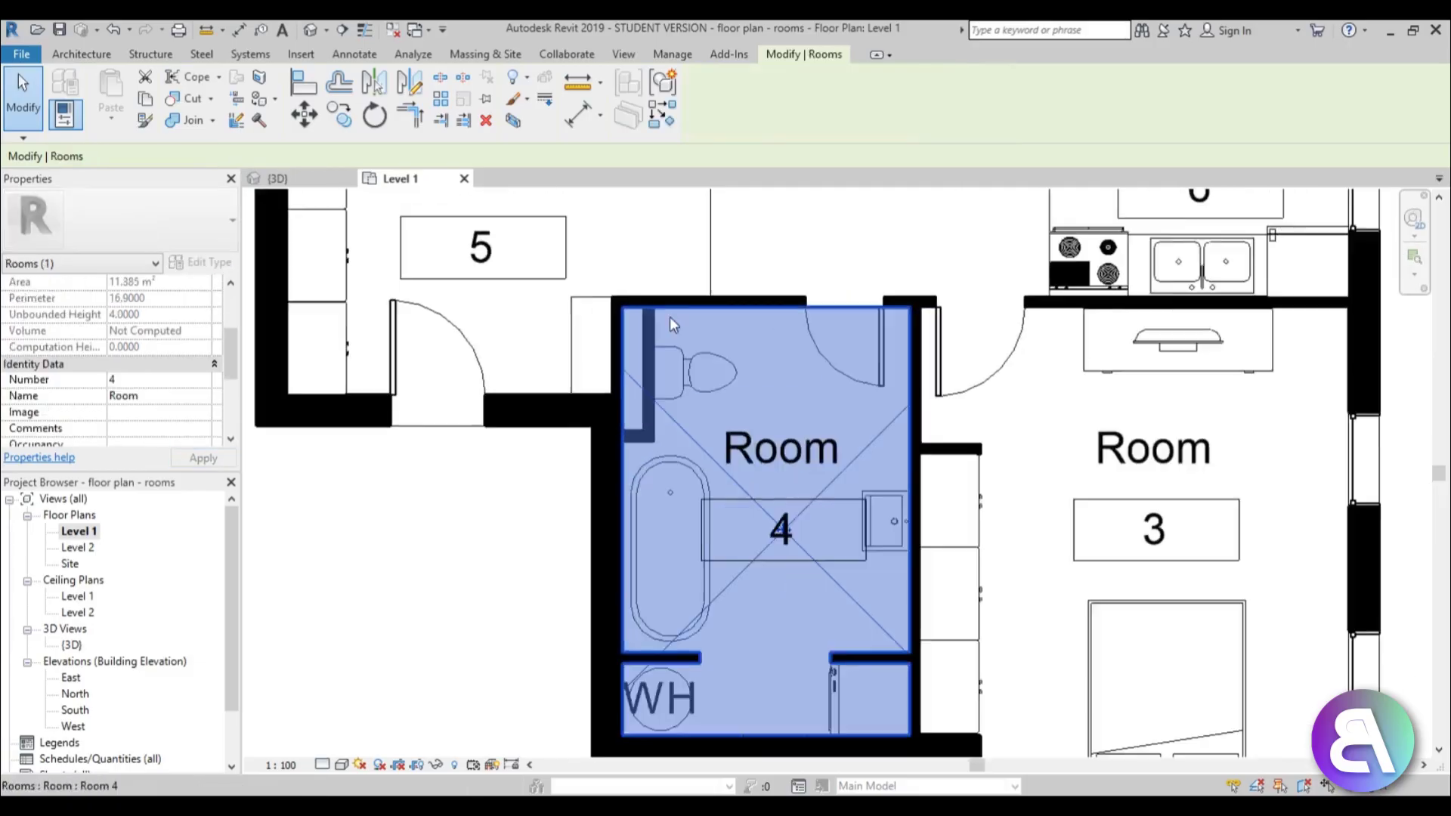
{"action": "scroll", "coordinate": [642, 389], "scroll_direction": "down", "scroll_amount": 3}
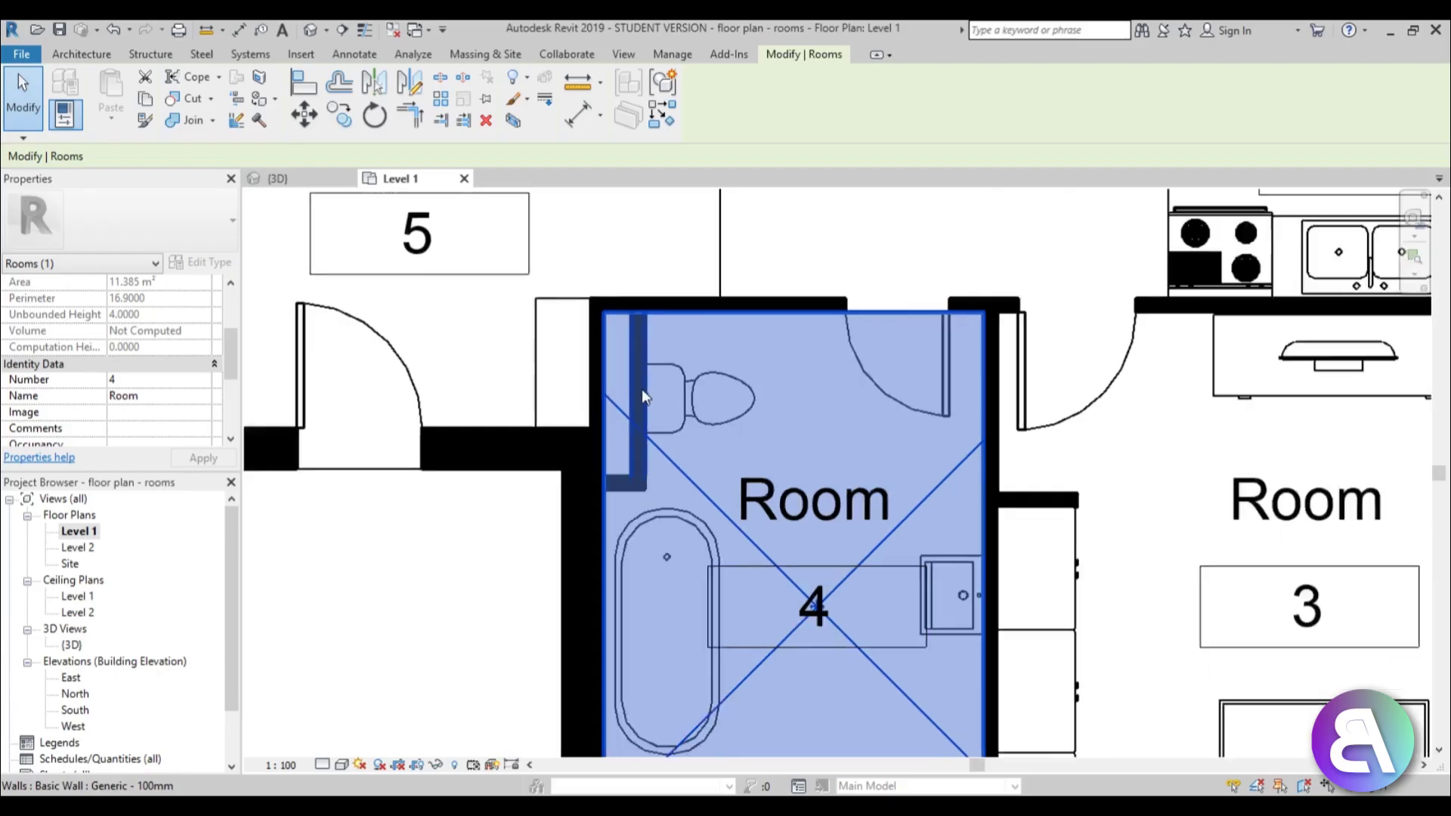
{"action": "scroll", "coordinate": [709, 592], "scroll_direction": "up", "scroll_amount": 3}
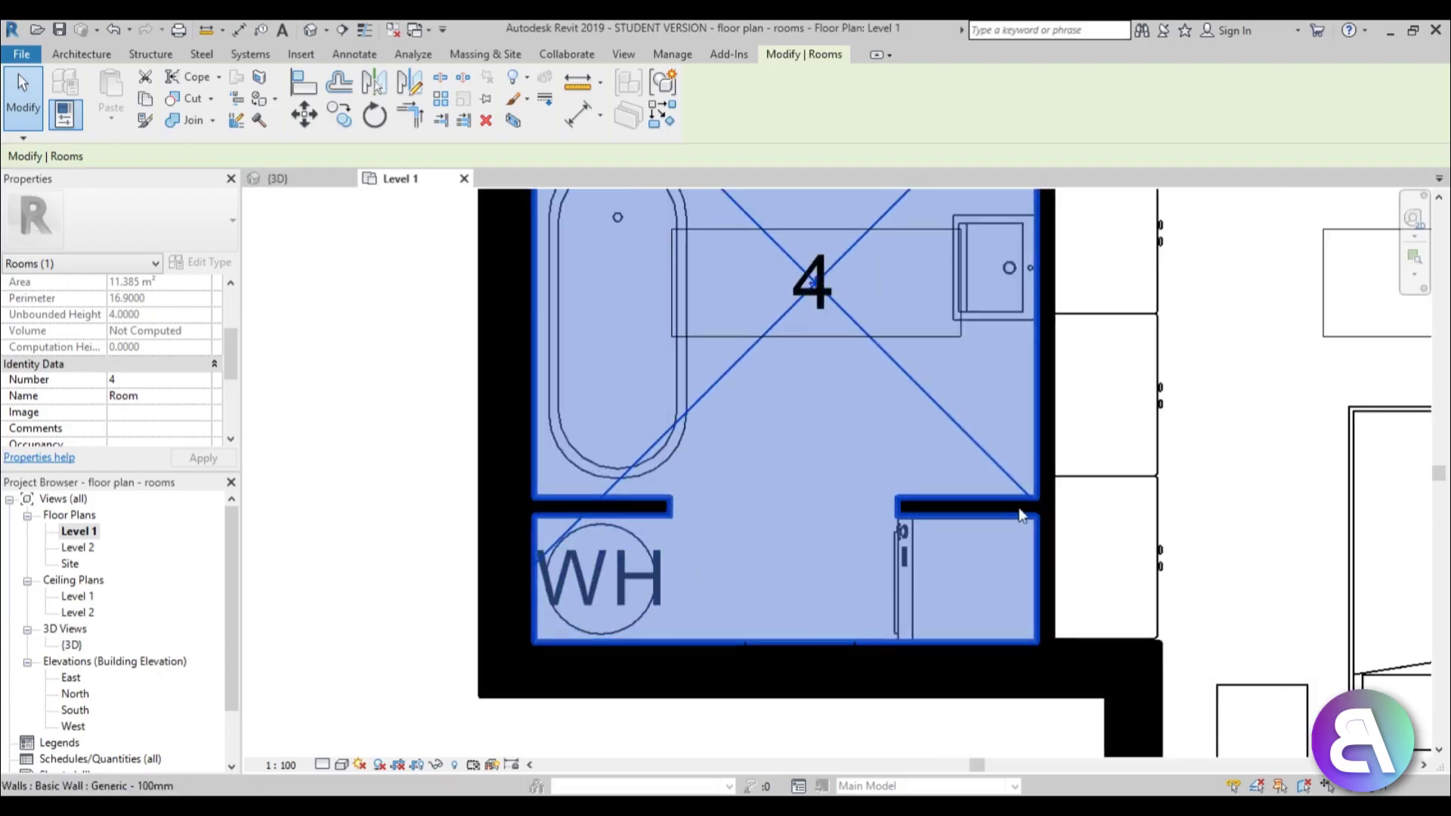
{"action": "scroll", "coordinate": [813, 533], "scroll_direction": "down", "scroll_amount": 2}
{"action": "left_click", "coordinate": [788, 555]}
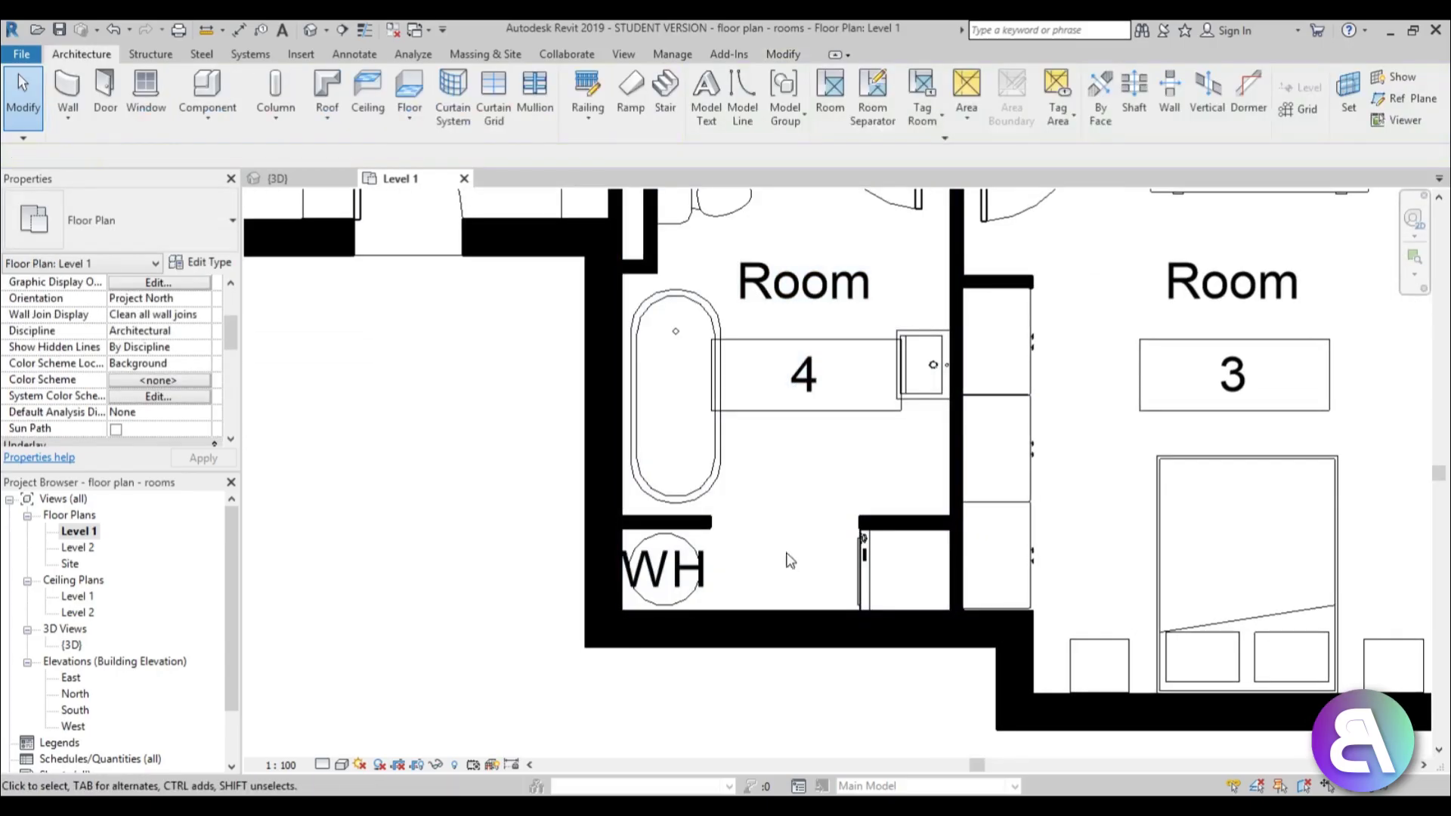
Step: Turn off Room Bounding for both short bathroom partitions and the stub walls beside the room 3 and room 2 wardrobes
{"action": "left_click", "coordinate": [699, 522]}
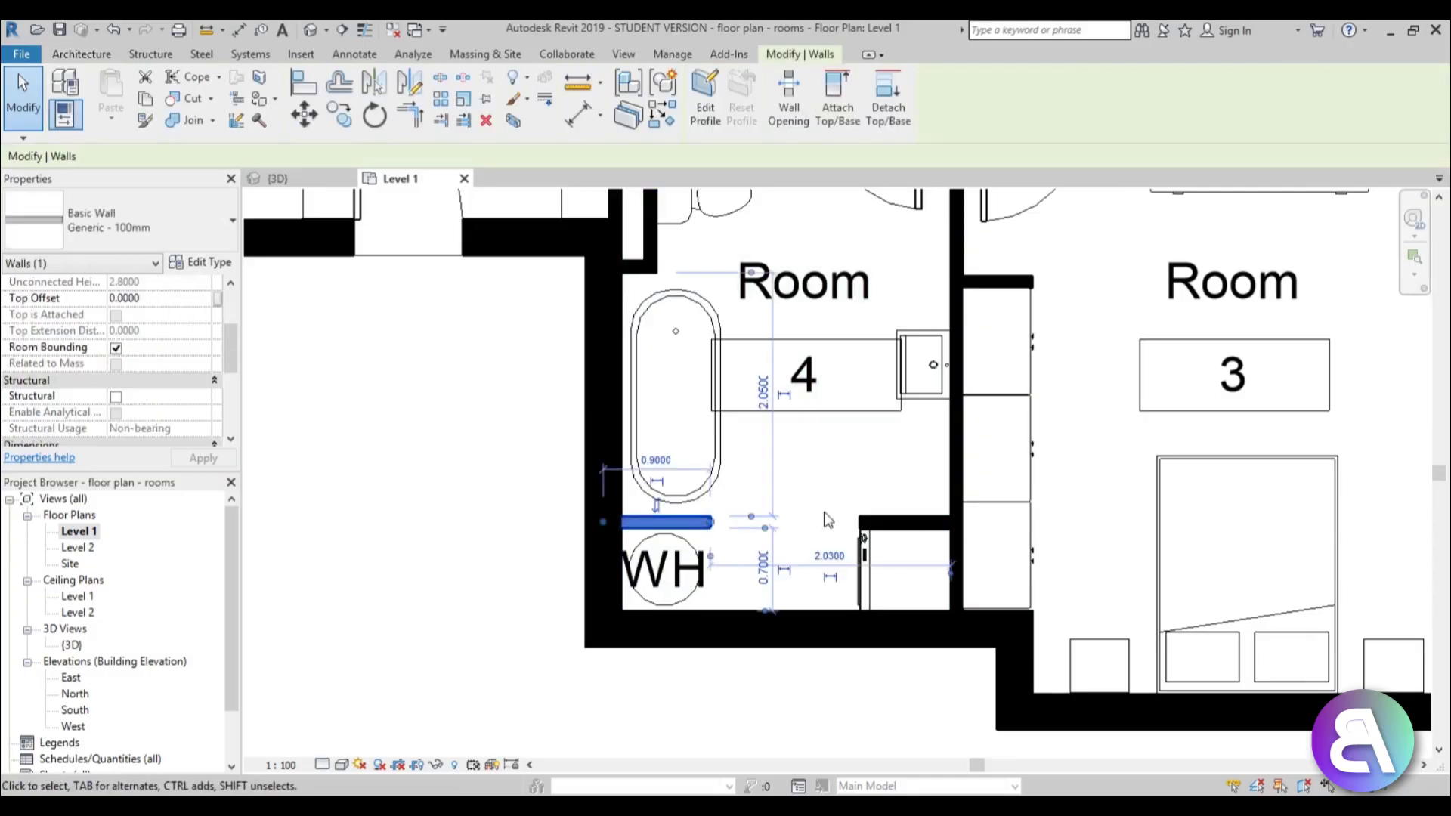
{"action": "left_click", "coordinate": [903, 522], "text": "ctrl"}
{"action": "left_click", "coordinate": [1001, 286], "text": "ctrl"}
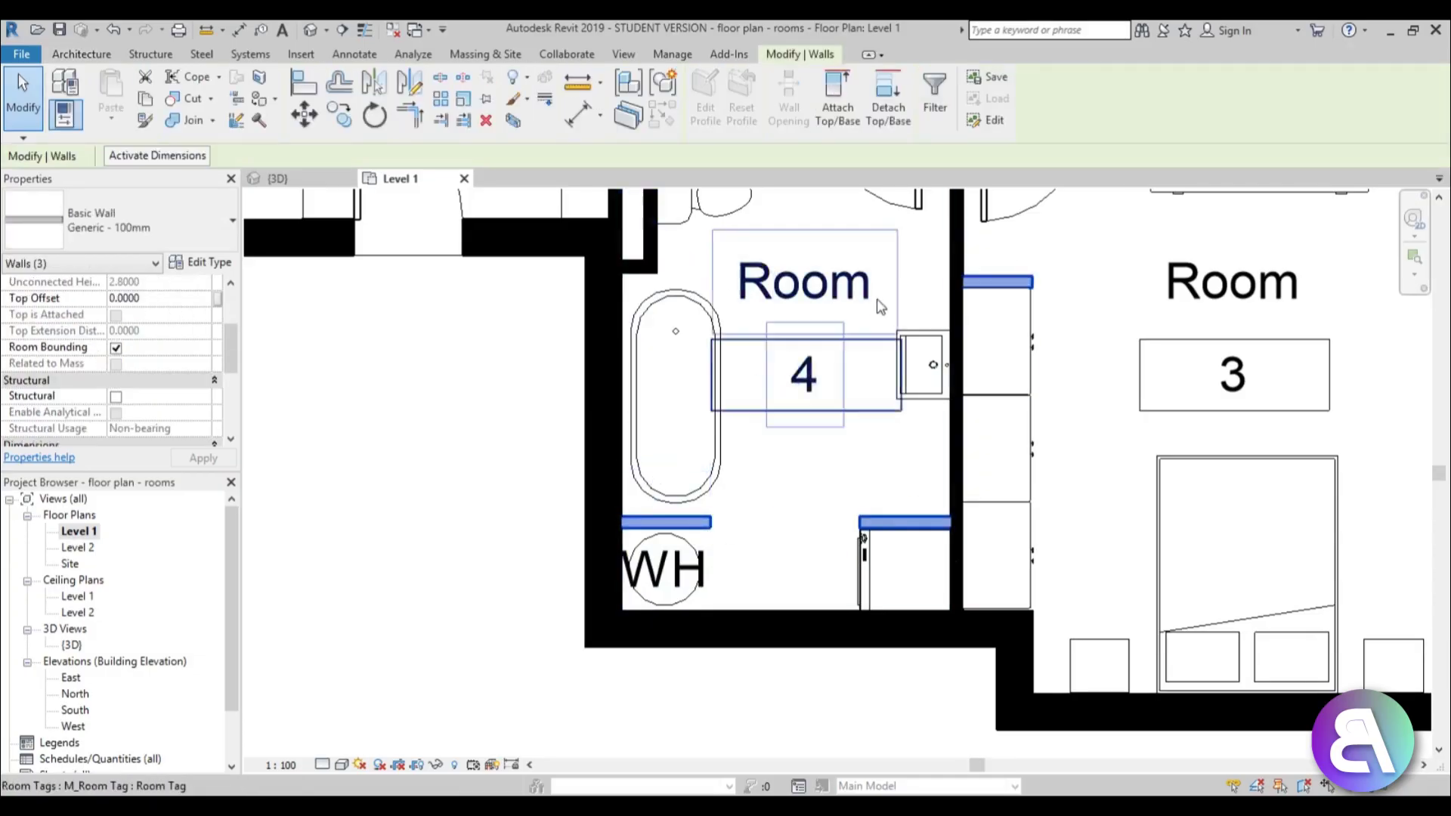
{"action": "middle_click_drag", "start_coordinate": [876, 302], "coordinate": [838, 725]}
{"action": "scroll", "coordinate": [839, 726], "scroll_direction": "down", "scroll_amount": 1}
{"action": "scroll", "coordinate": [531, 348], "scroll_direction": "up", "scroll_amount": 2}
{"action": "left_click", "coordinate": [586, 372], "text": "ctrl"}
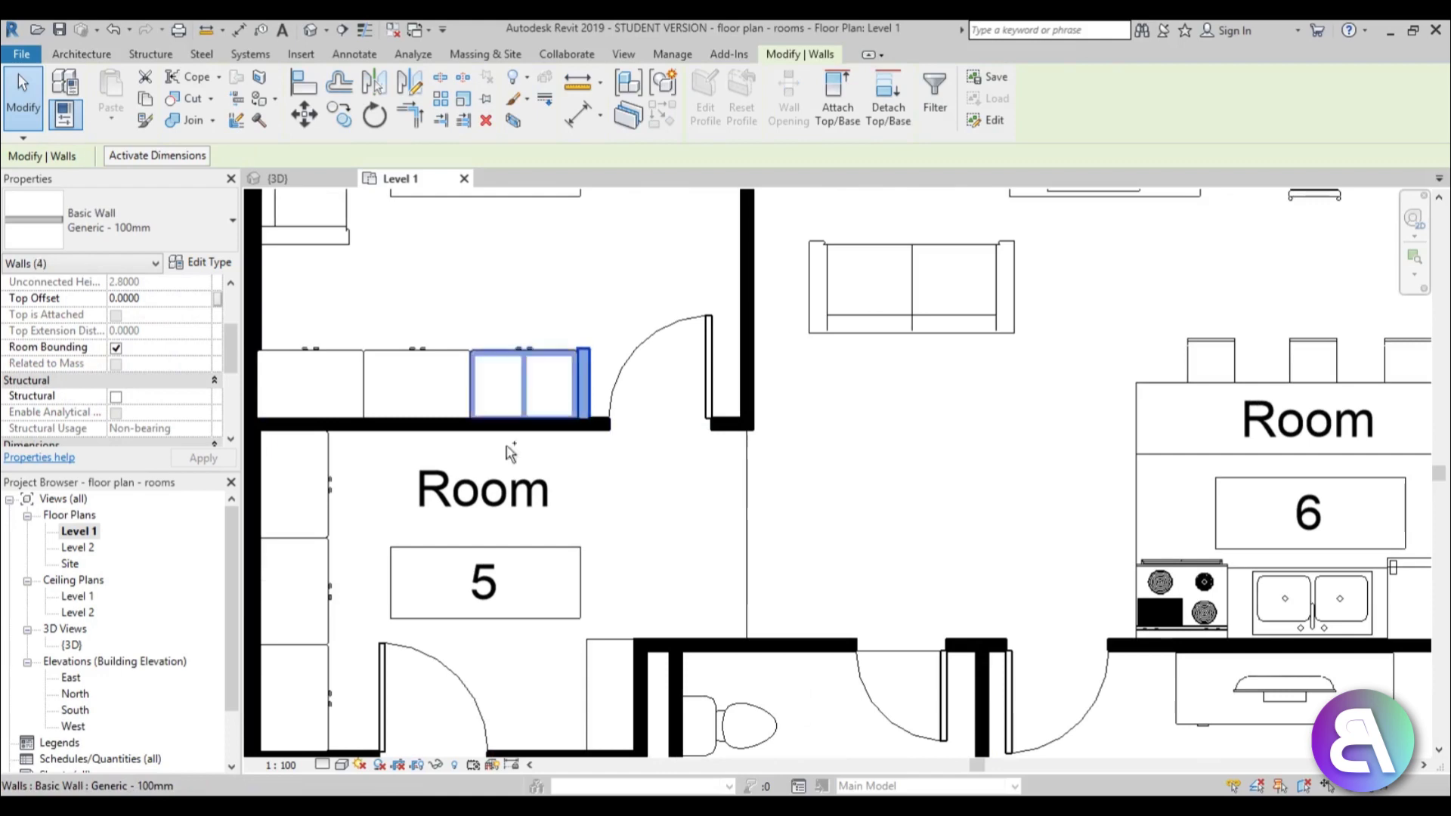
{"action": "left_click", "coordinate": [115, 349]}
{"action": "scroll", "coordinate": [888, 467], "scroll_direction": "down", "scroll_amount": 3}
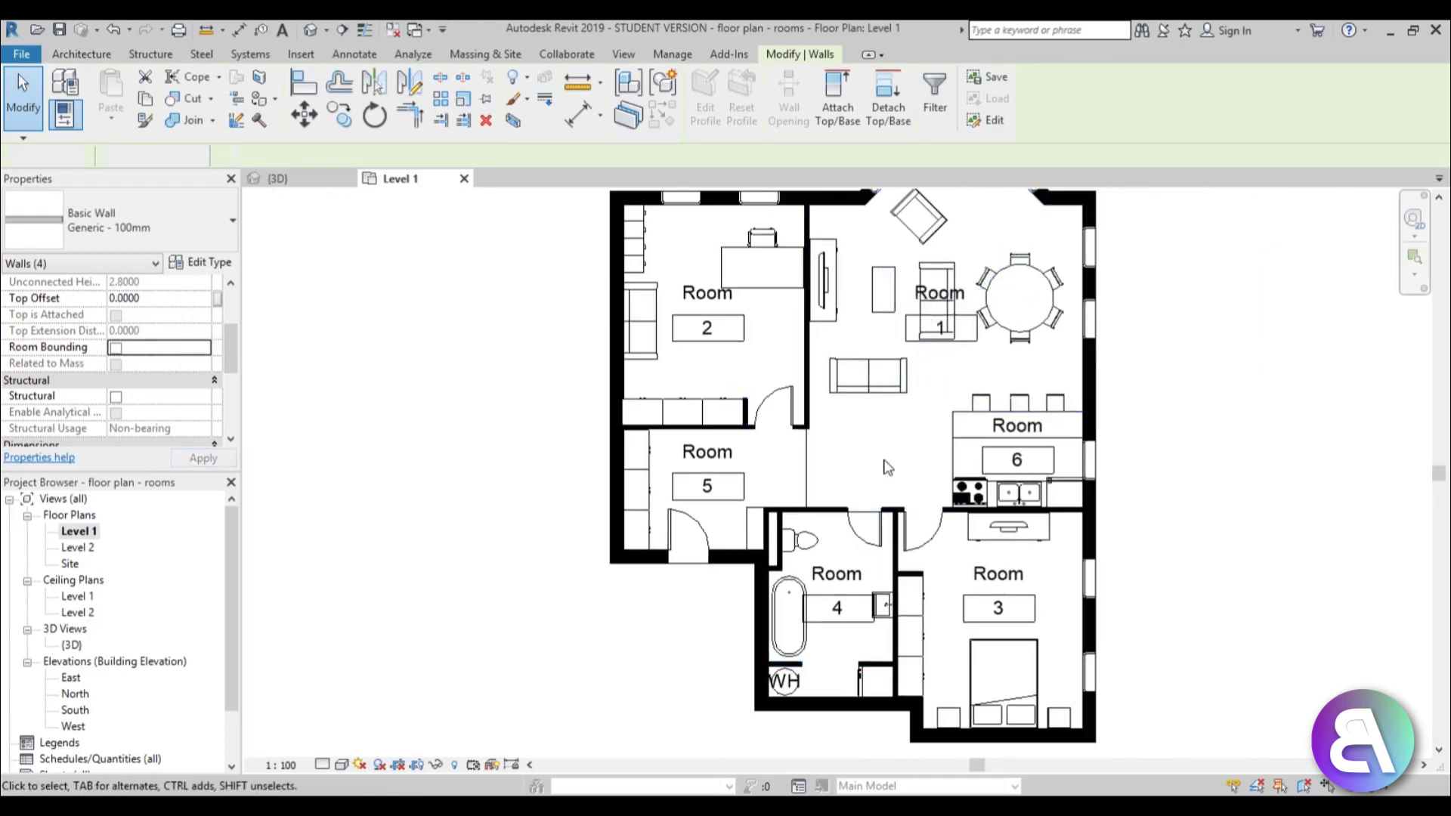
{"action": "left_click", "coordinate": [888, 467]}
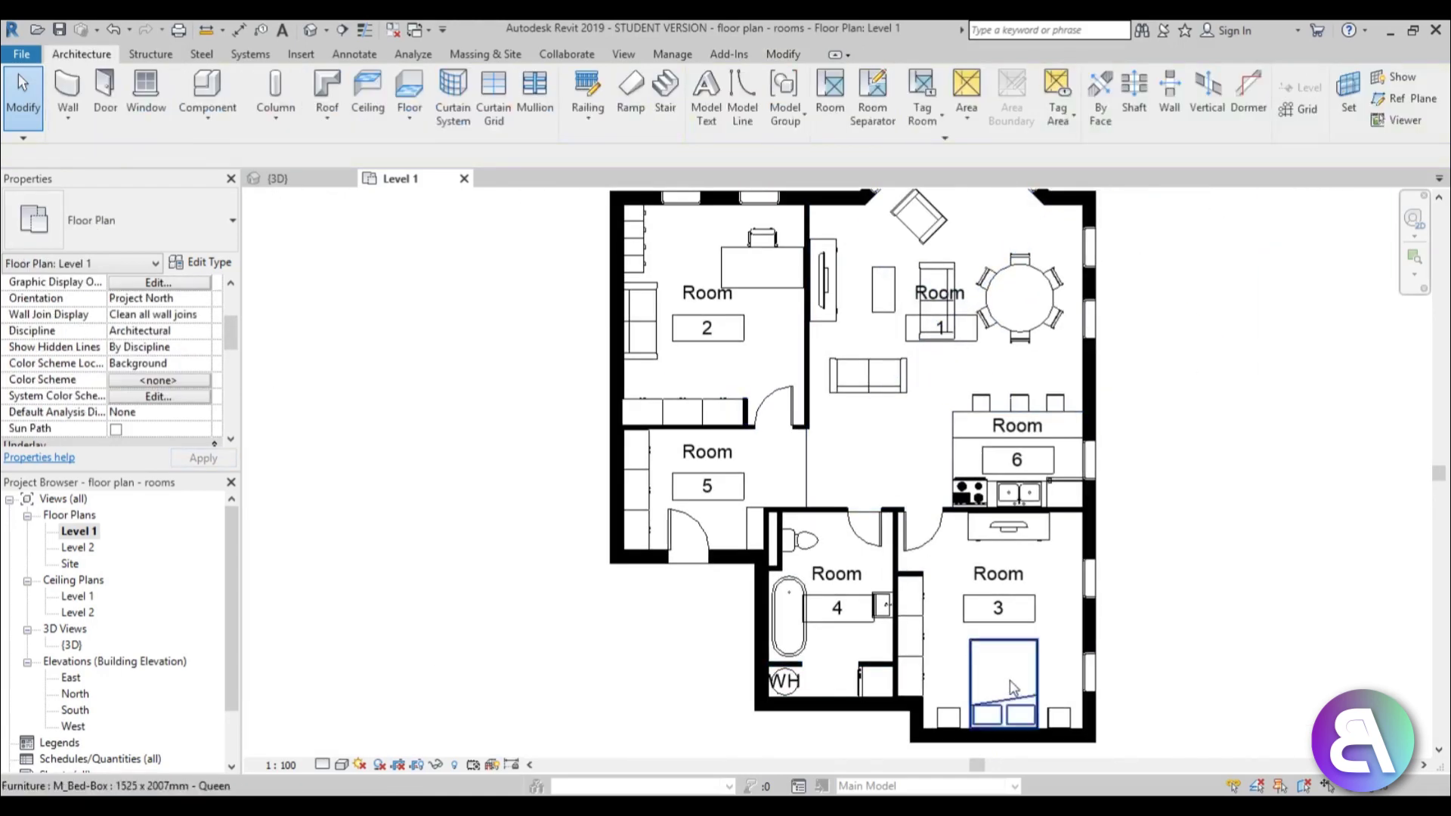
Step: Select the bedroom room and check its boundary around the wardrobe stub wall
{"action": "left_click", "coordinate": [1052, 659]}
{"action": "scroll", "coordinate": [992, 618], "scroll_direction": "up", "scroll_amount": 3}
{"action": "middle_click_drag", "start_coordinate": [993, 619], "coordinate": [707, 421]}
{"action": "scroll", "coordinate": [707, 421], "scroll_direction": "up", "scroll_amount": 2}
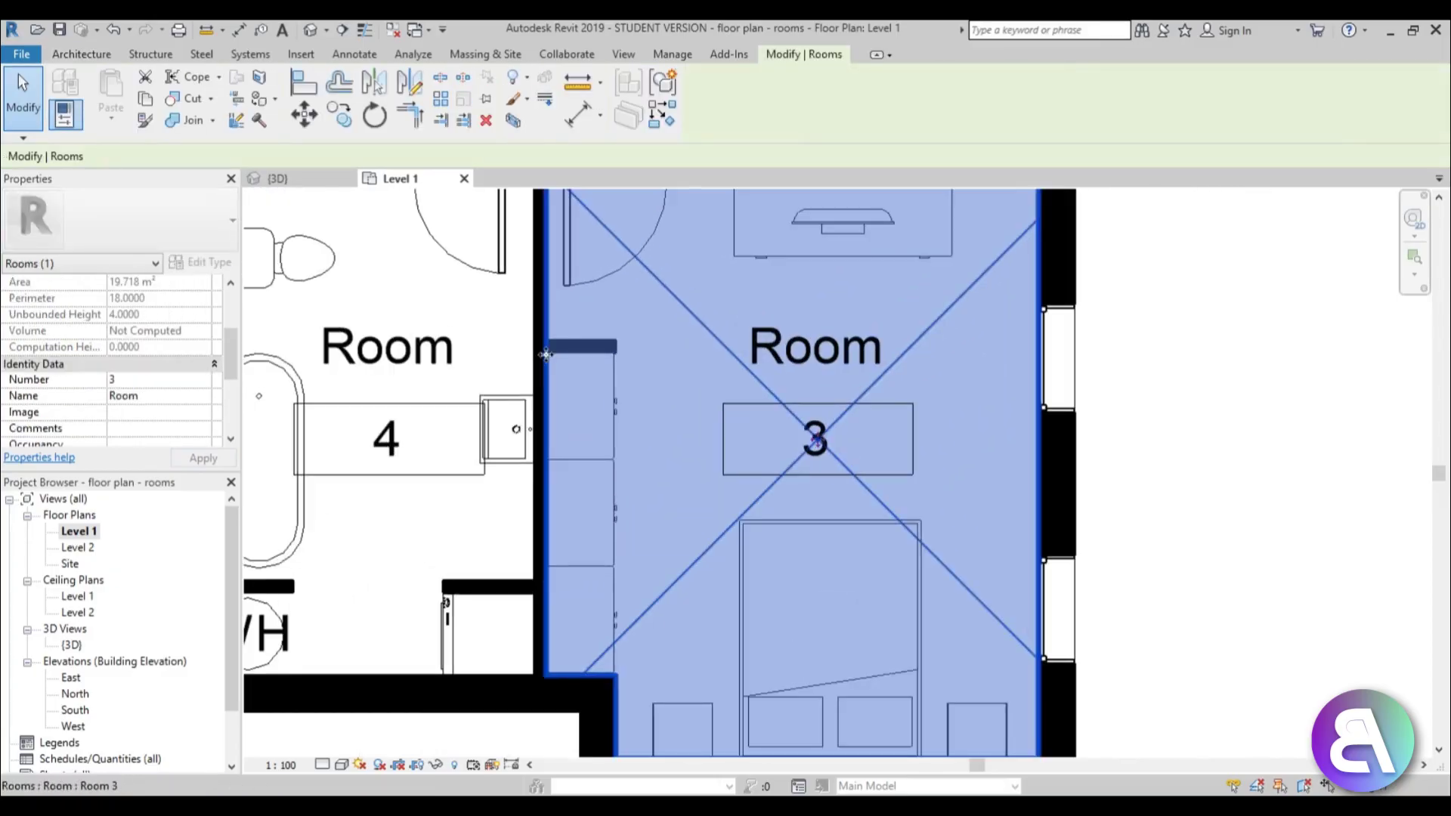
{"action": "scroll", "coordinate": [619, 349], "scroll_direction": "down", "scroll_amount": 4}
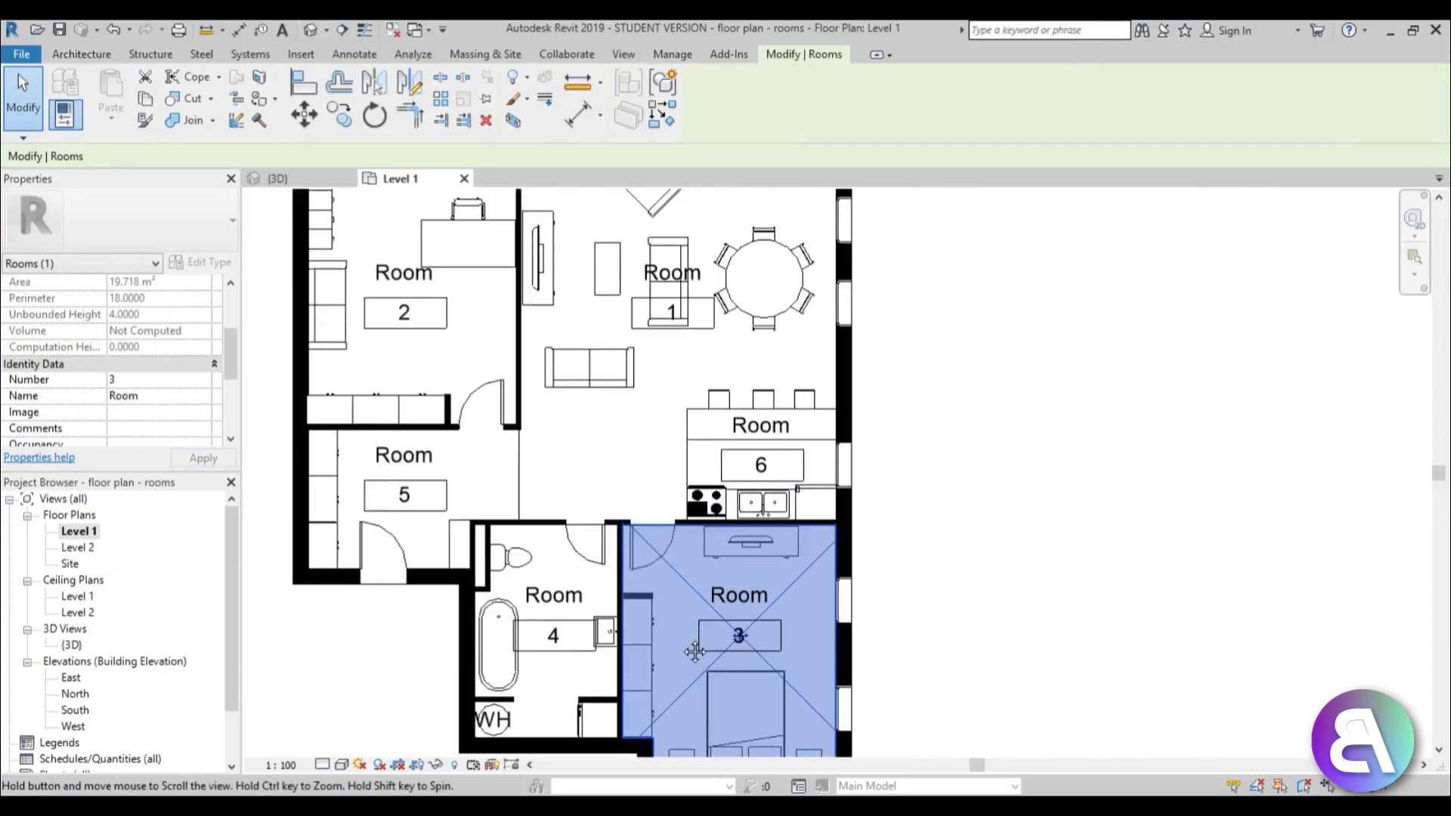
Step: Check the kitchen room's boundary and turn off Room Bounding for the counter wall under the double sink
{"action": "scroll", "coordinate": [759, 591], "scroll_direction": "up", "scroll_amount": 2}
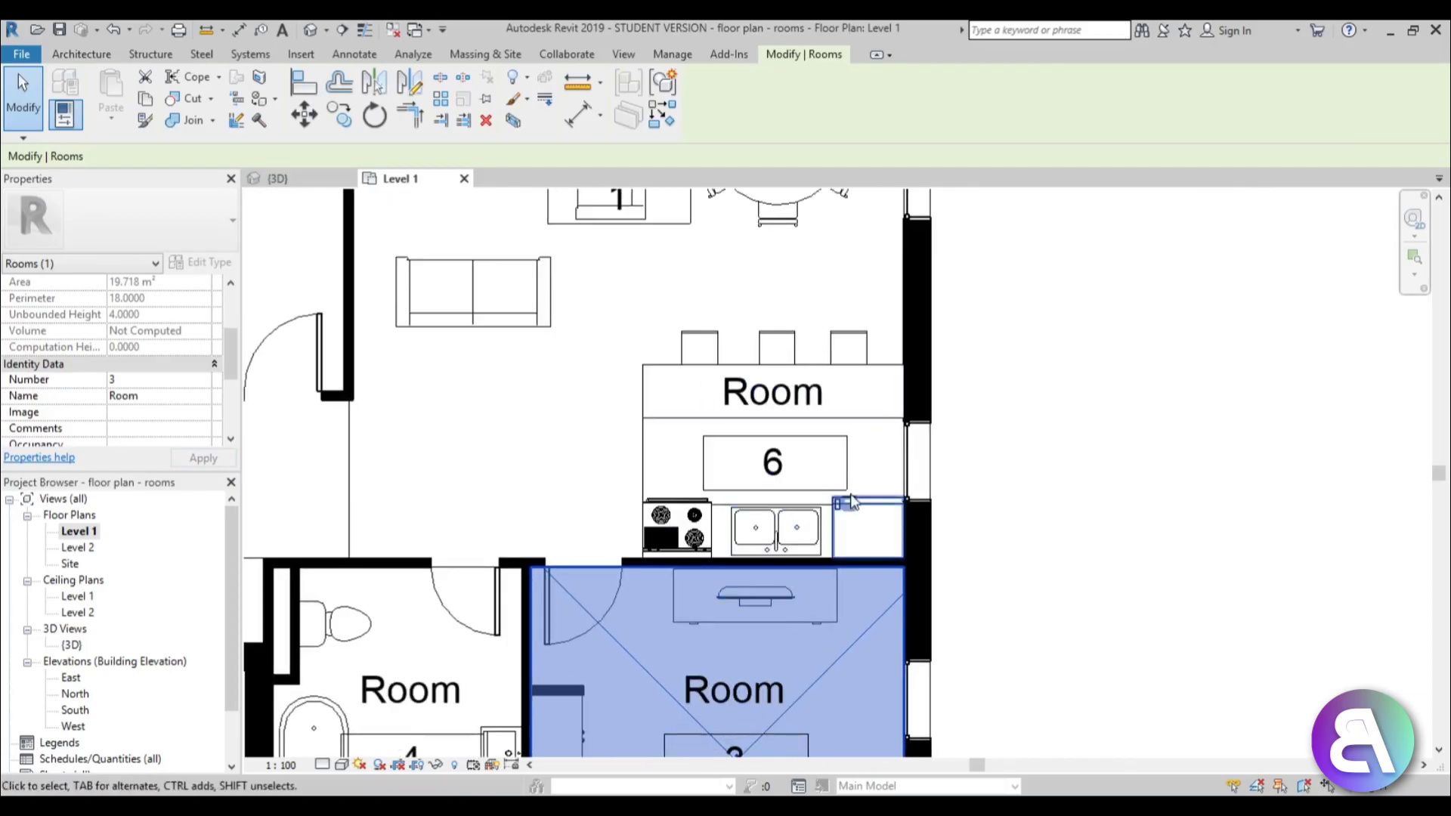
{"action": "scroll", "coordinate": [869, 408], "scroll_direction": "up", "scroll_amount": 2}
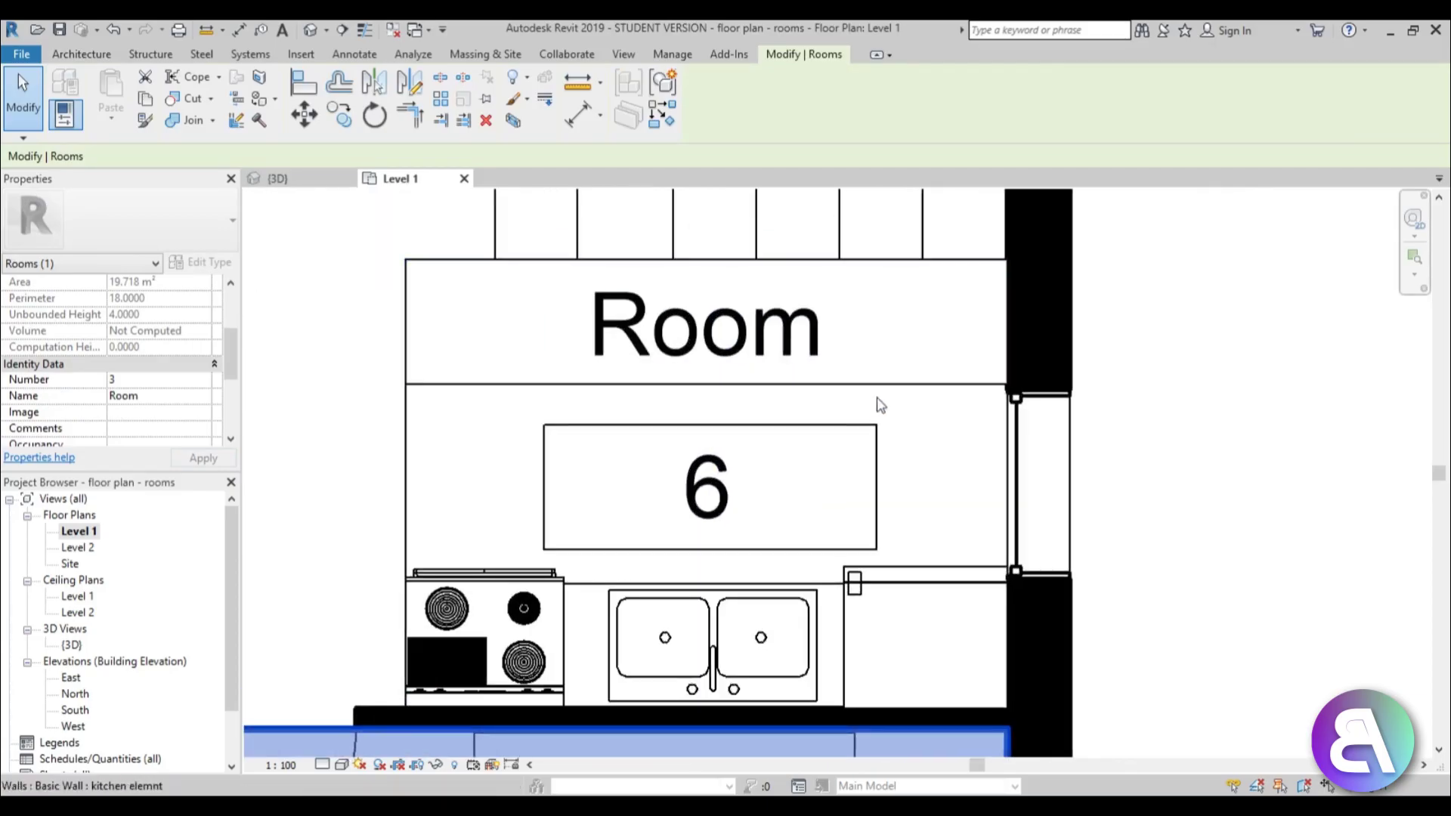
{"action": "left_click", "coordinate": [777, 415]}
{"action": "scroll", "coordinate": [774, 498], "scroll_direction": "down", "scroll_amount": 2}
{"action": "scroll", "coordinate": [775, 499], "scroll_direction": "up", "scroll_amount": 2}
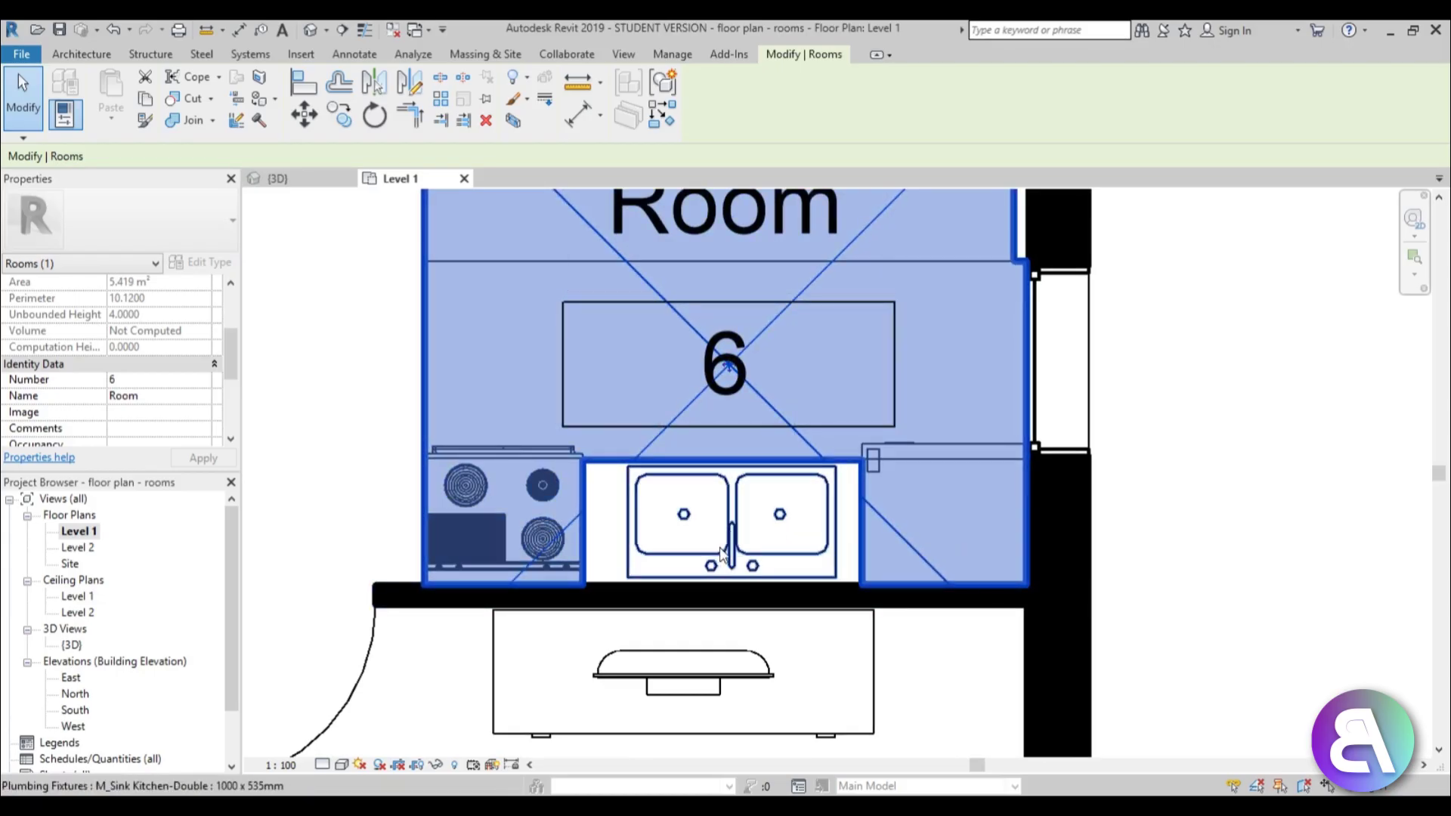
{"action": "left_click", "coordinate": [804, 370]}
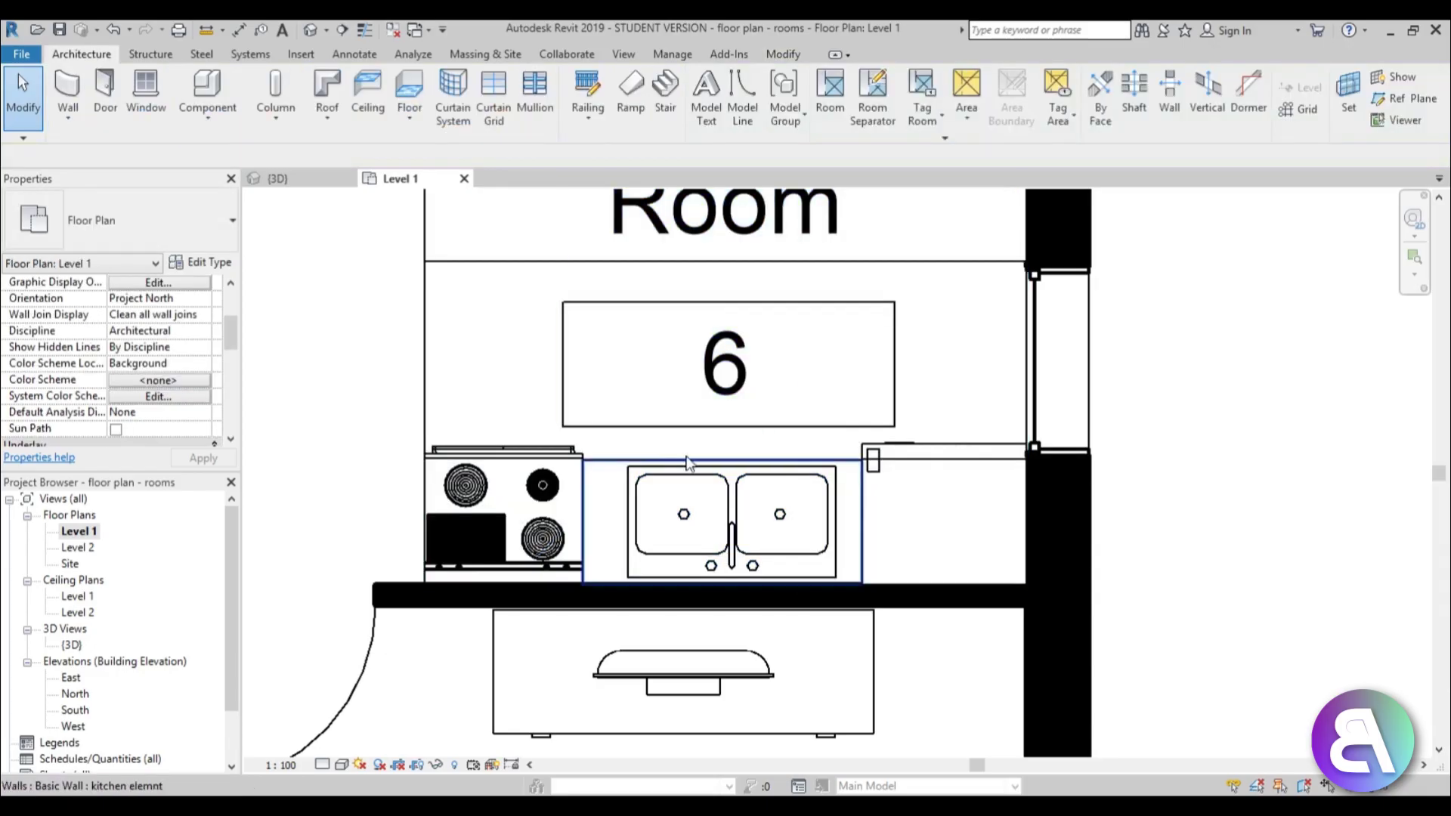
{"action": "left_click", "coordinate": [601, 469]}
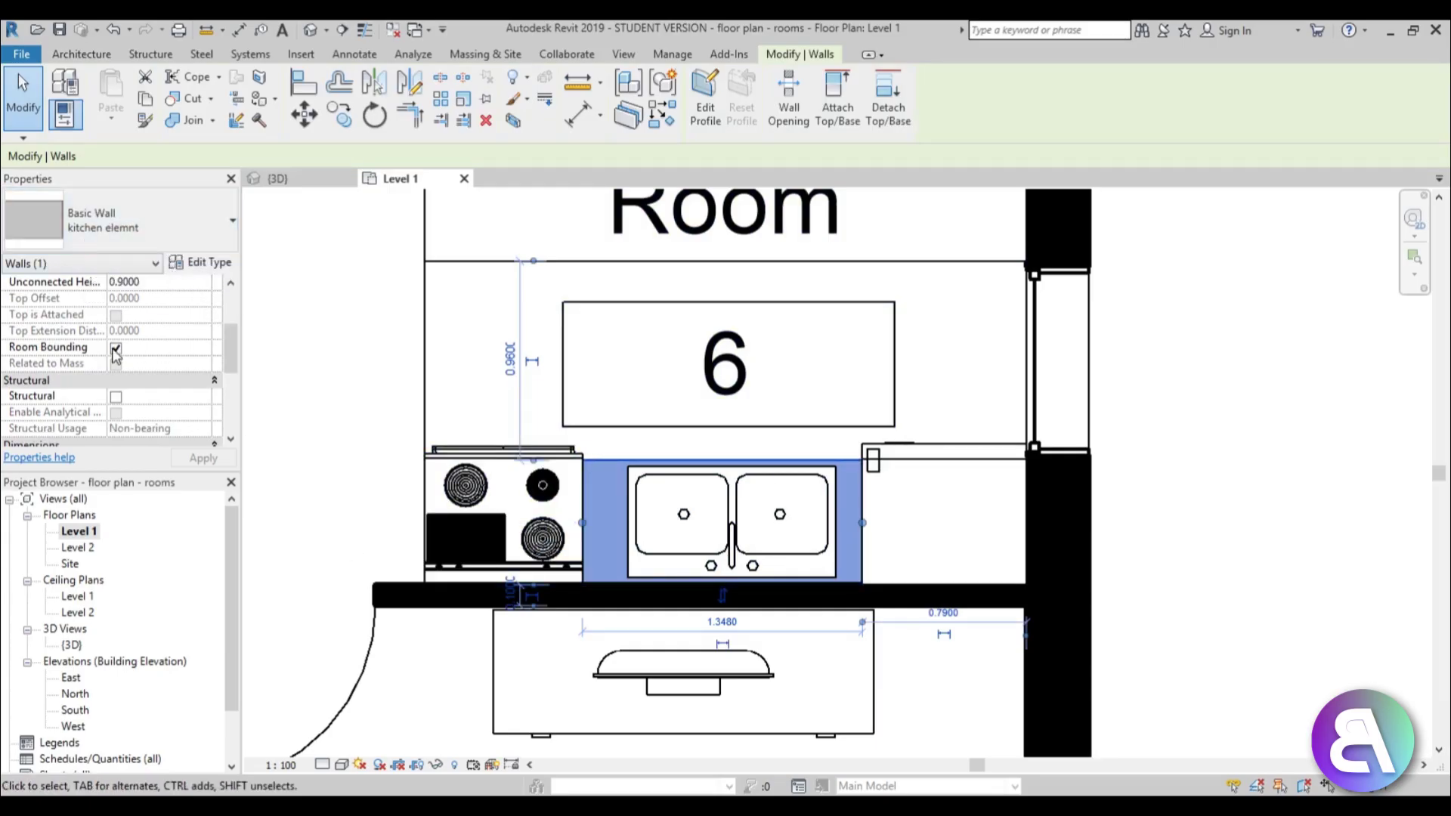
{"action": "left_click", "coordinate": [950, 322]}
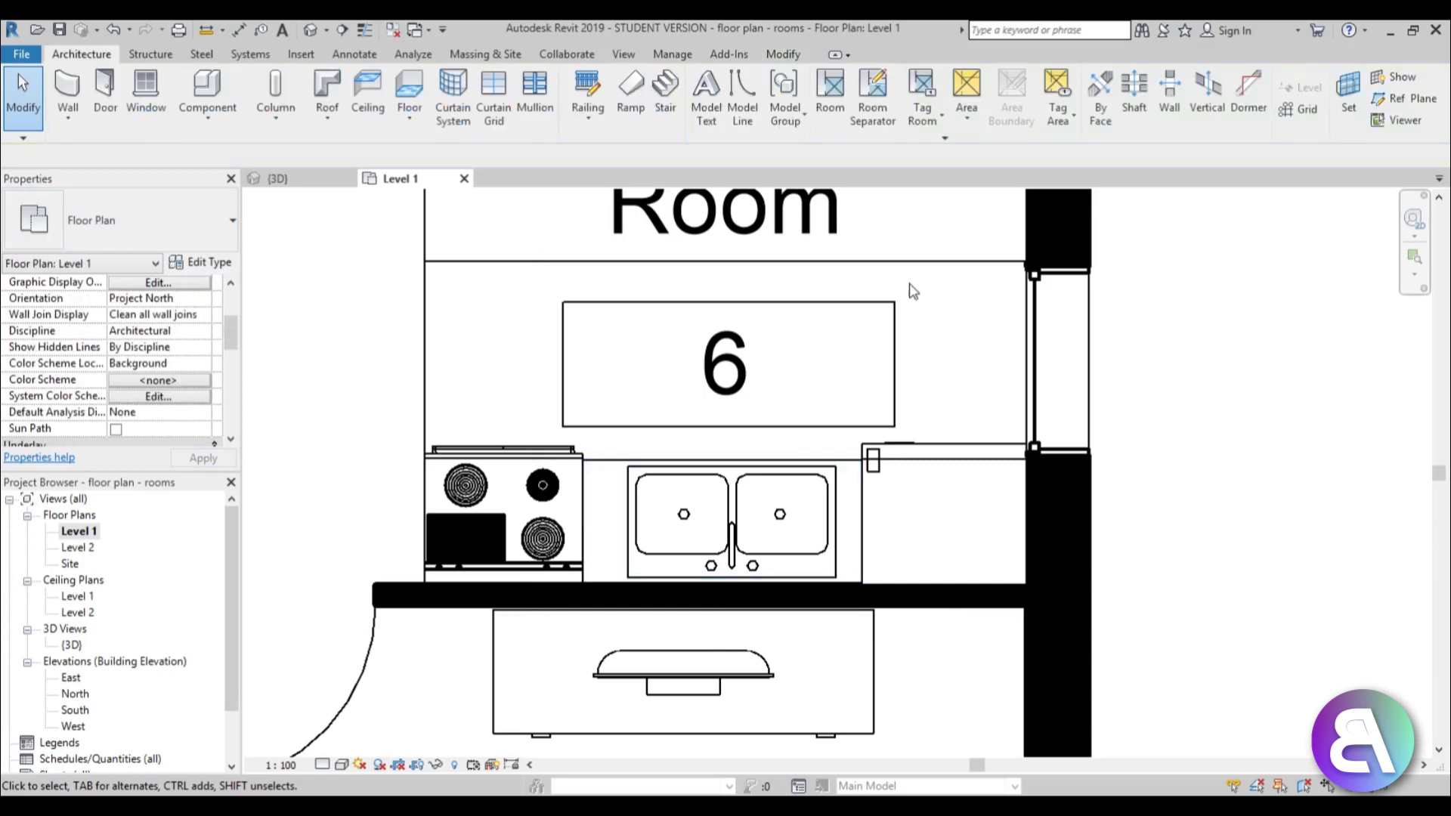
Step: Select the kitchen room and check that its boundary includes the sink counter
{"action": "left_click", "coordinate": [822, 291]}
{"action": "scroll", "coordinate": [986, 298], "scroll_direction": "down", "scroll_amount": 4}
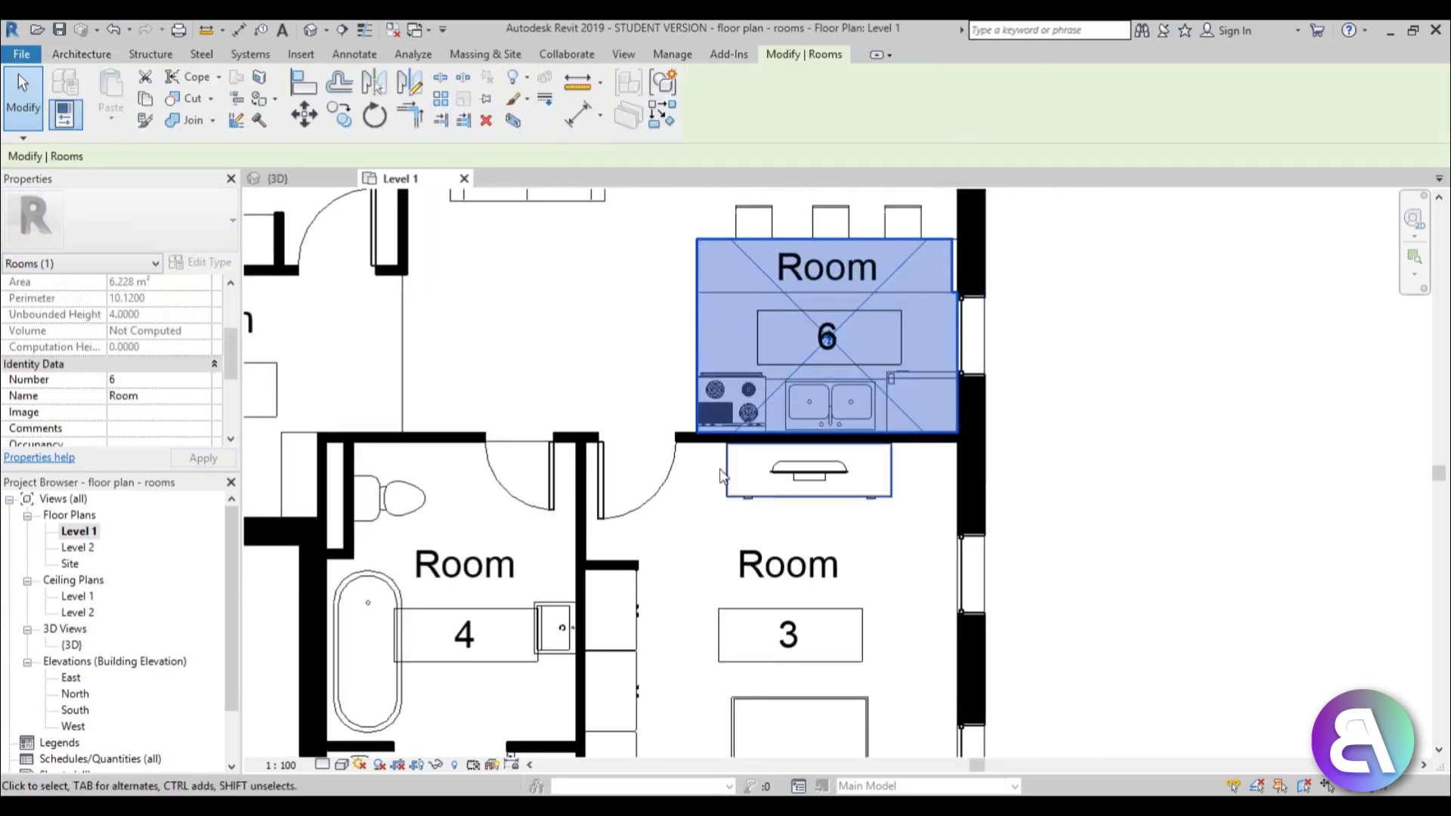
{"action": "scroll", "coordinate": [1141, 468], "scroll_direction": "down", "scroll_amount": 4}
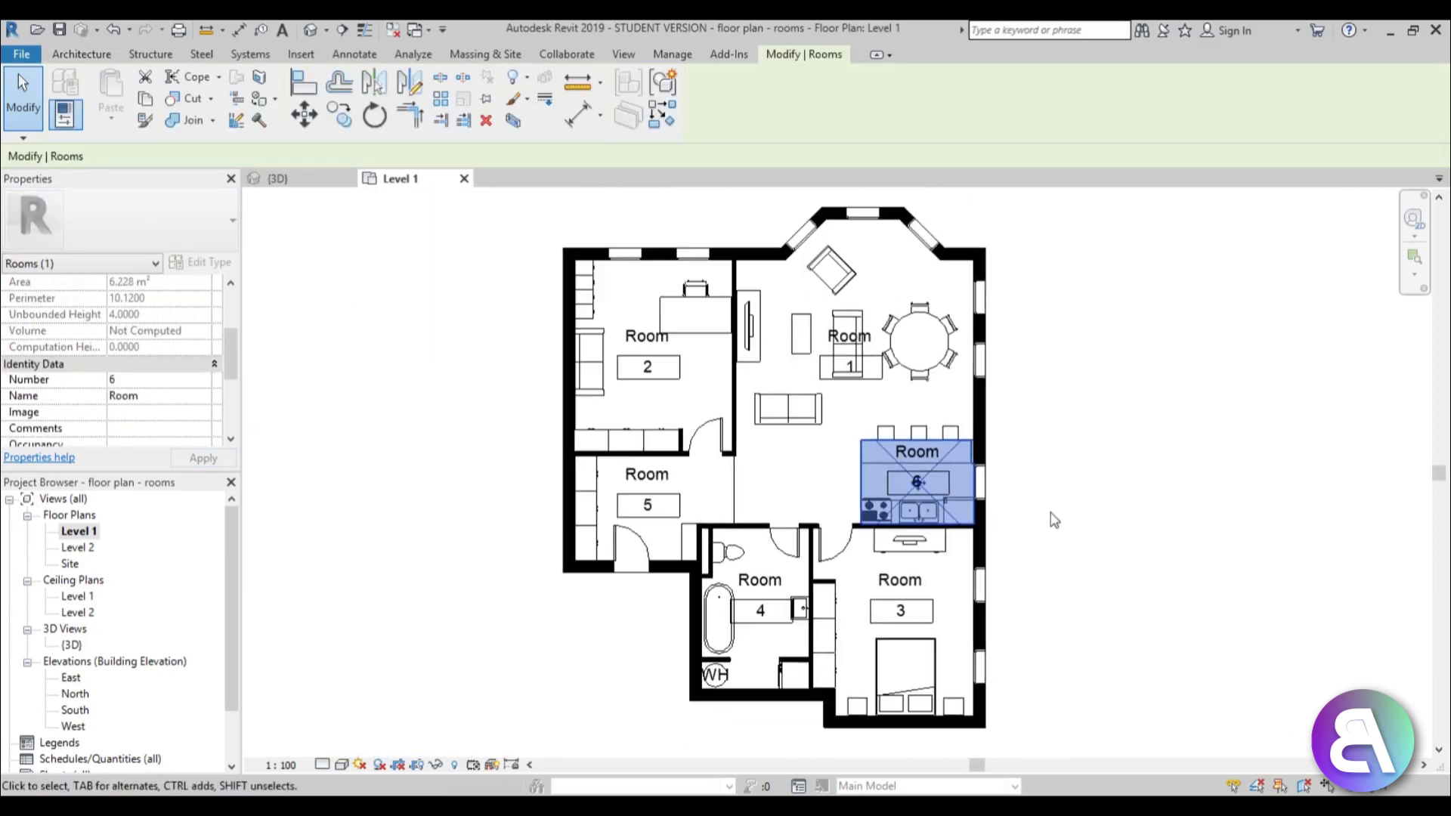
{"action": "middle_click_drag", "start_coordinate": [1027, 500], "coordinate": [996, 518]}
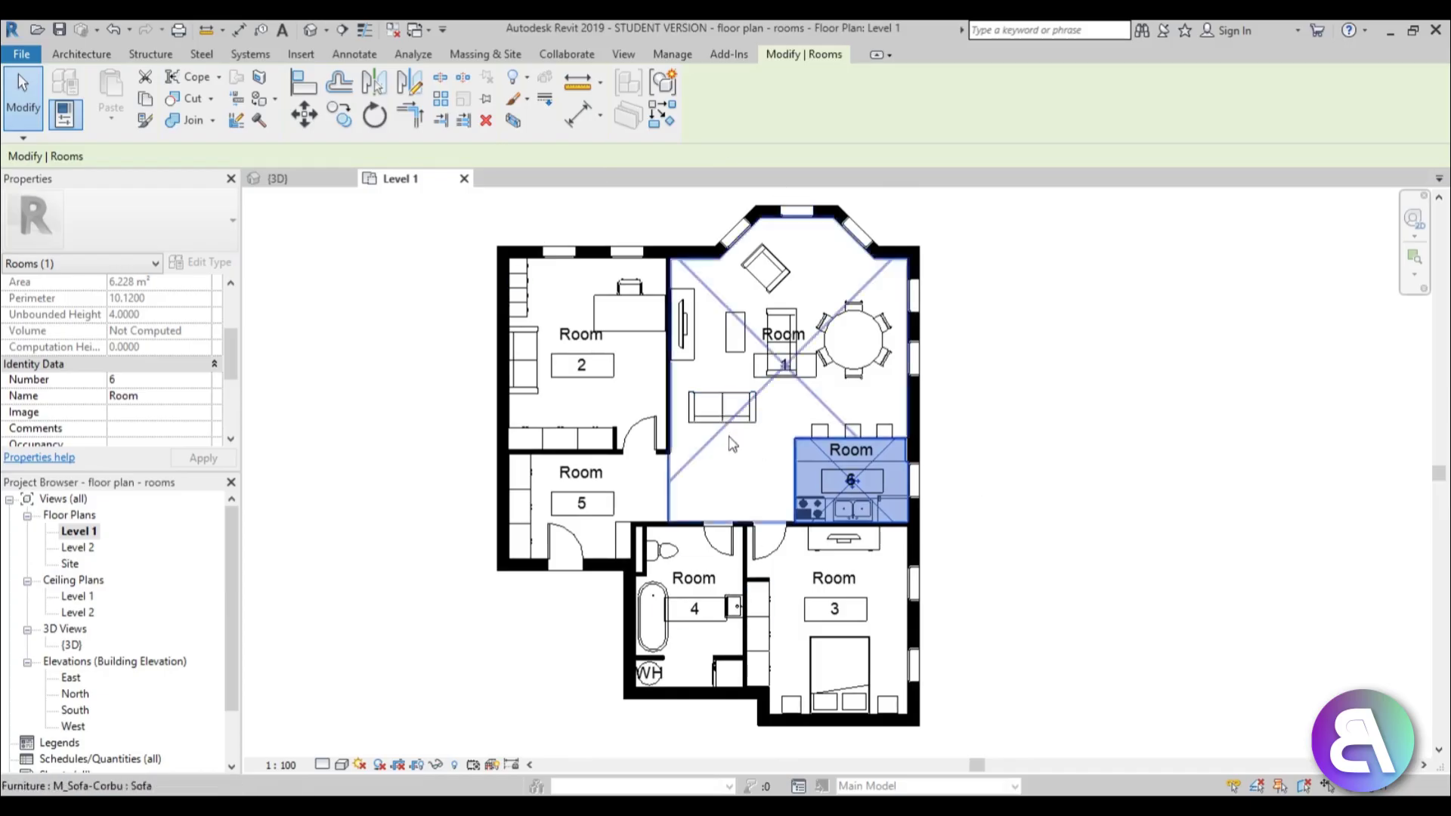
{"action": "left_click", "coordinate": [744, 476]}
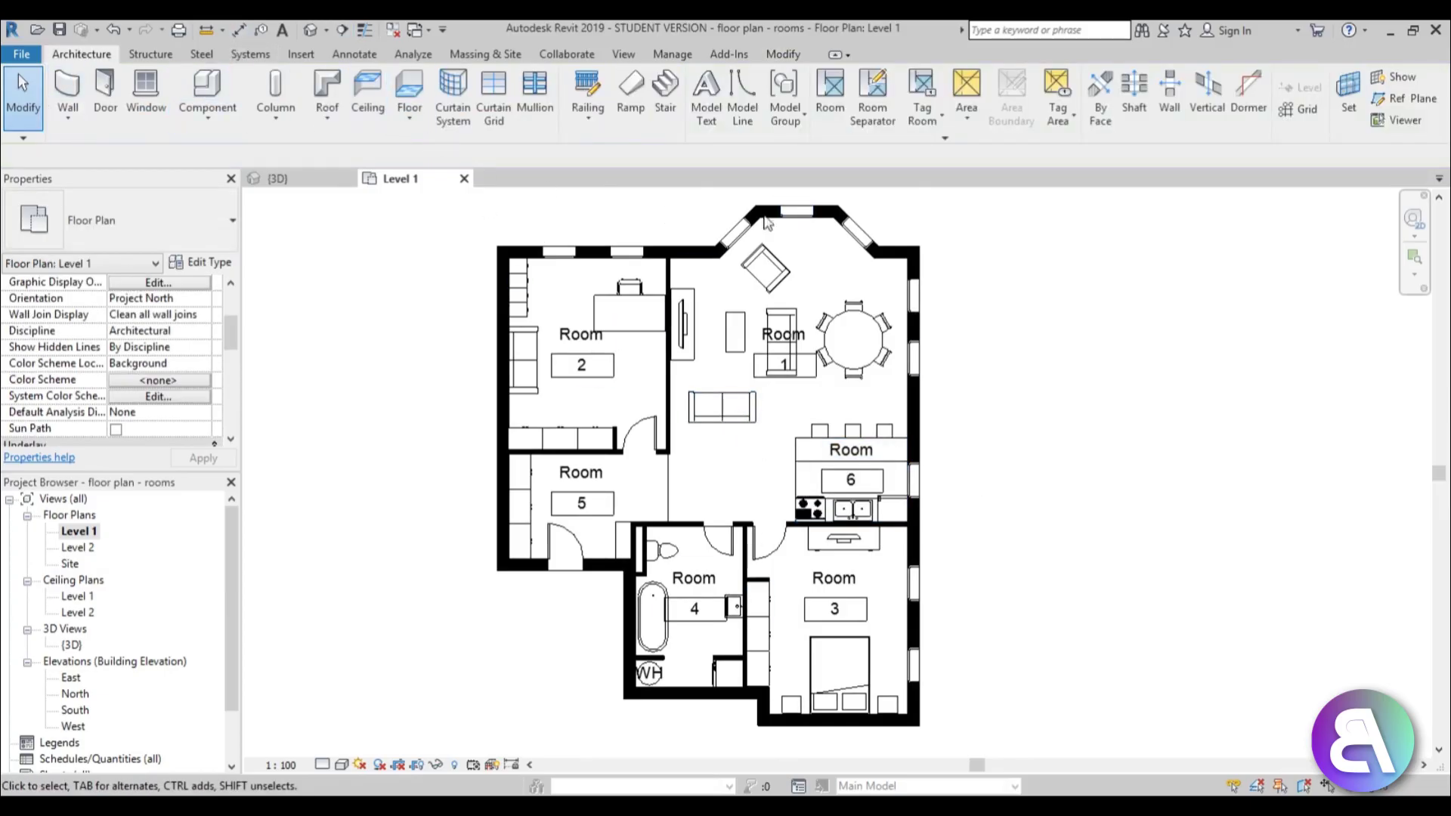
Step: Highlight all room-bounding elements on the plan with the Room command's Highlight Boundaries option, then exit the command
{"action": "left_click", "coordinate": [833, 112]}
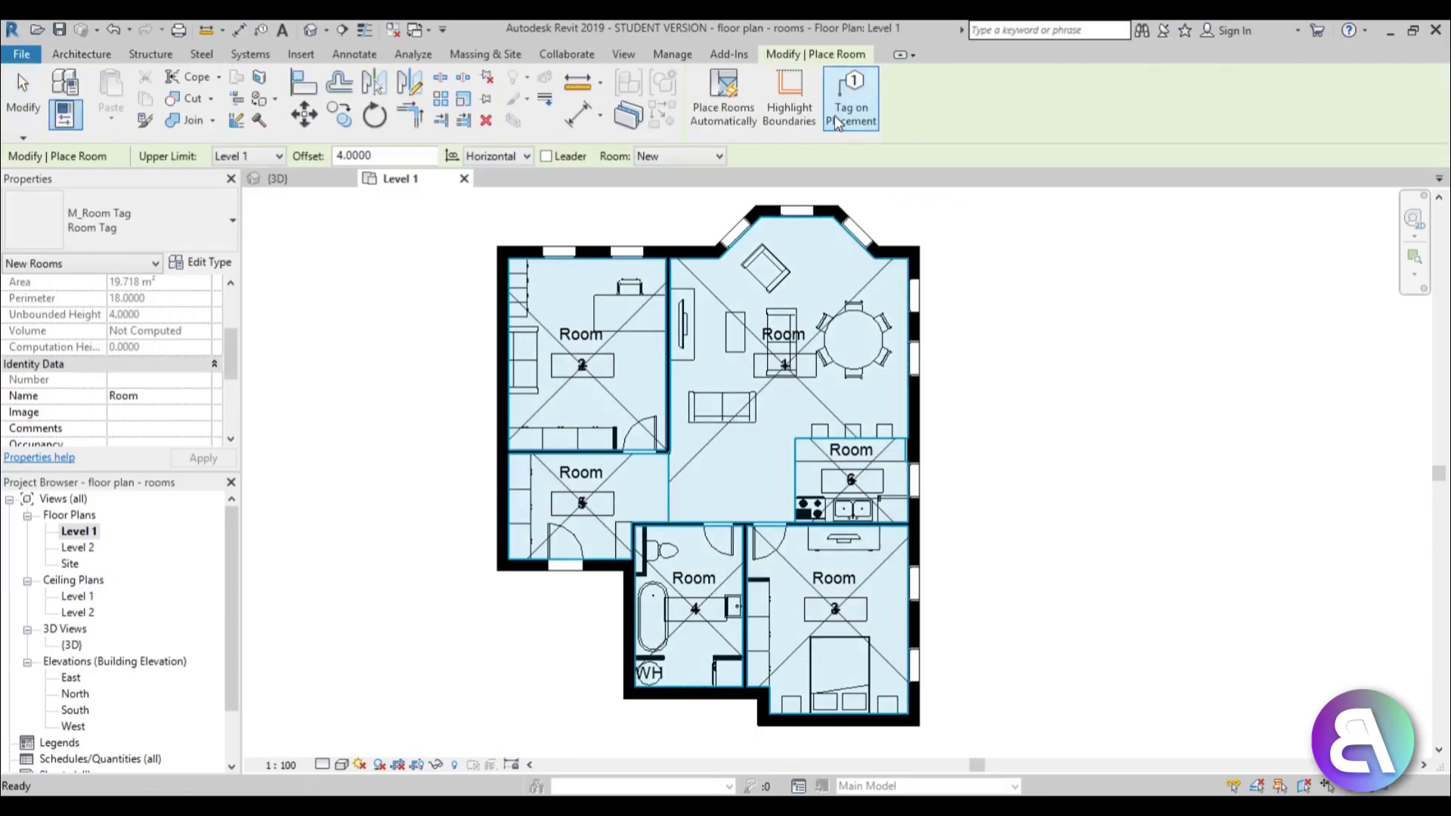
{"action": "left_click", "coordinate": [792, 124]}
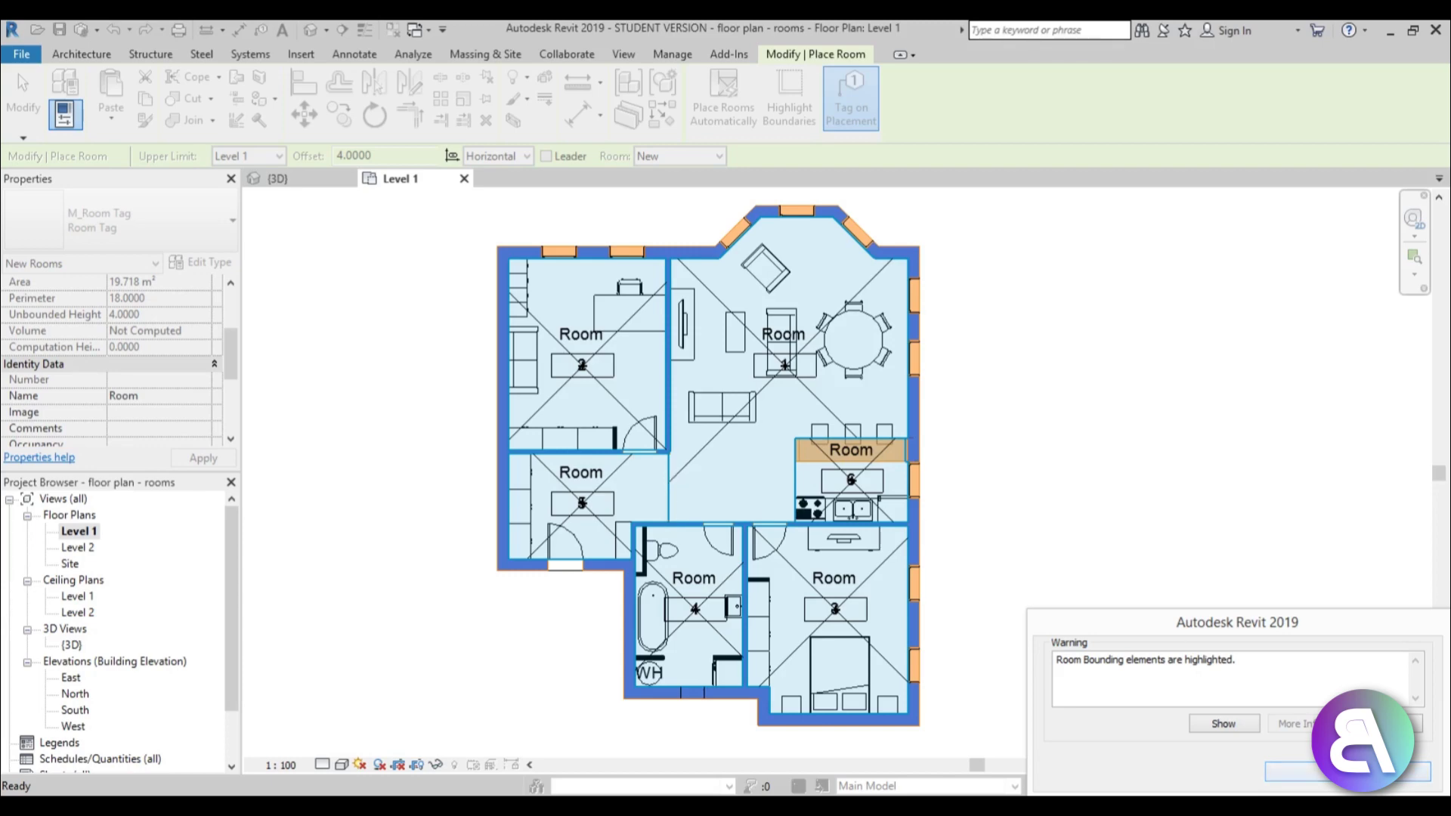
{"action": "left_click", "coordinate": [1347, 771]}
{"action": "key", "text": "Escape"}
{"action": "key", "text": "Escape"}
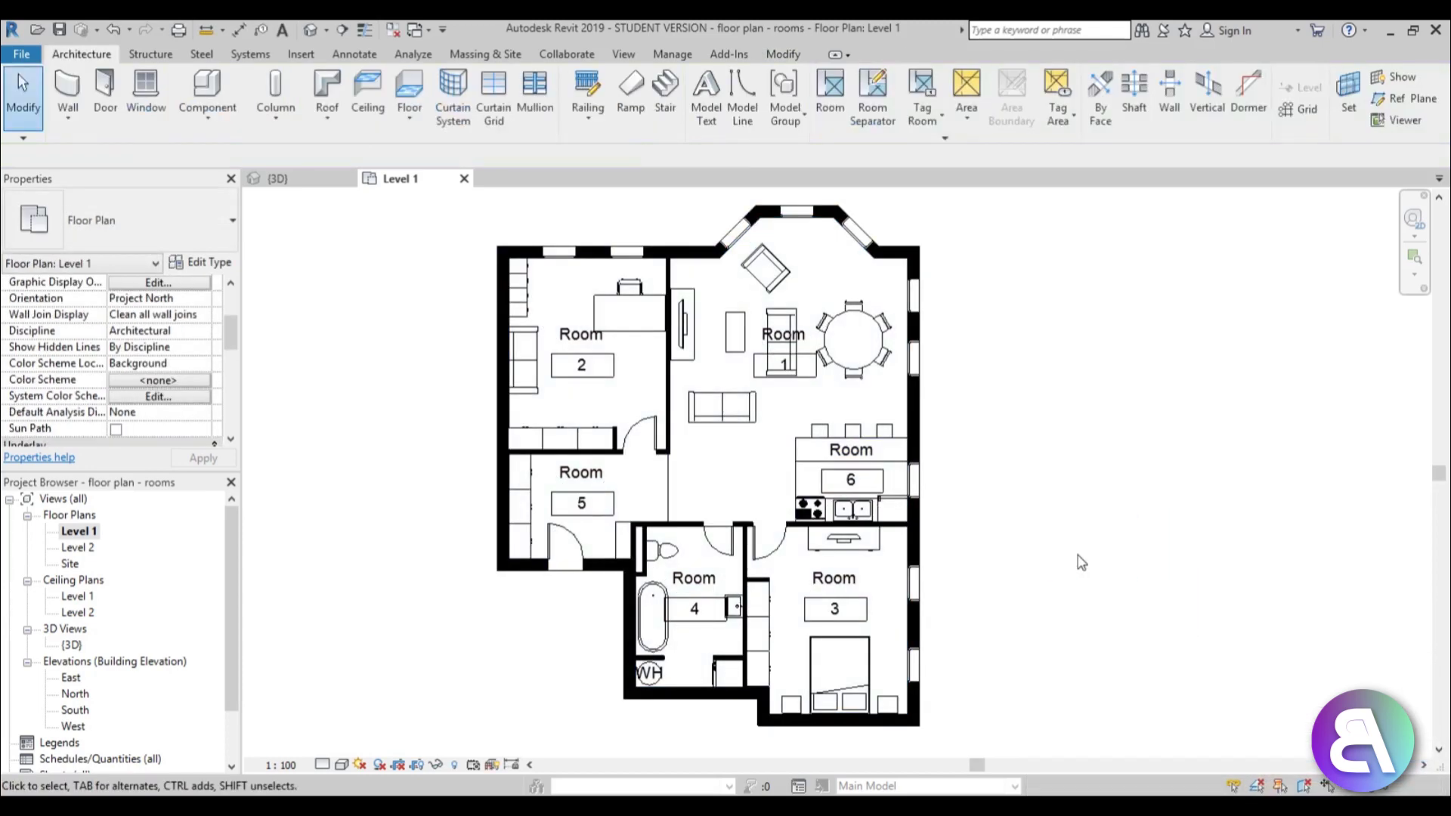
Step: Rename room 2 to "office" through its room tag
{"action": "middle_click_drag", "start_coordinate": [1065, 567], "coordinate": [894, 566]}
{"action": "mouse_move", "coordinate": [945, 671]}
{"action": "middle_mouse_down"}
{"action": "mouse_move", "coordinate": [884, 600]}
{"action": "mouse_move", "coordinate": [929, 635]}
{"action": "mouse_move", "coordinate": [919, 622]}
{"action": "middle_mouse_up"}
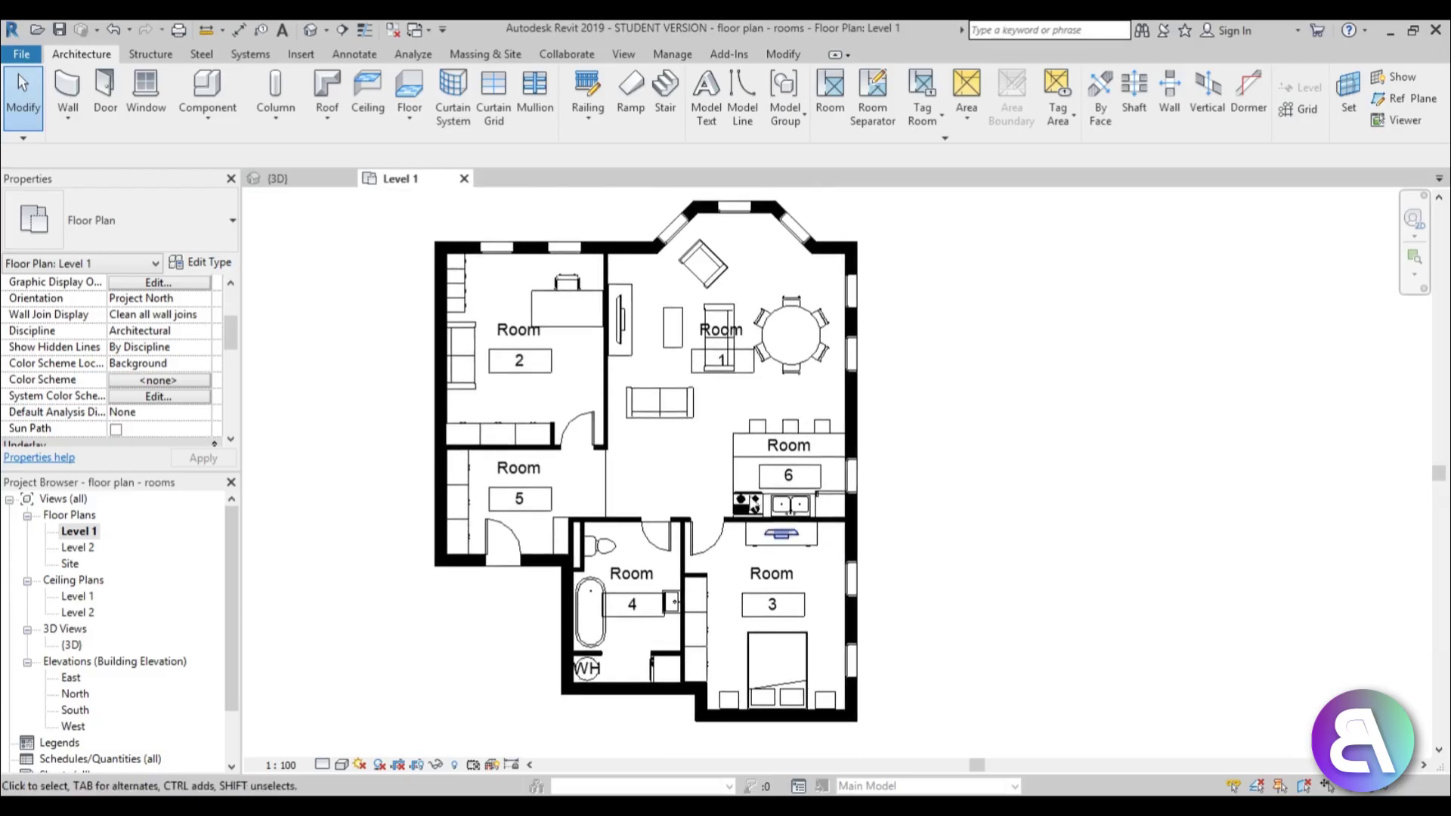
{"action": "scroll", "coordinate": [548, 372], "scroll_direction": "up", "scroll_amount": 2}
{"action": "left_click_drag", "start_coordinate": [554, 372], "coordinate": [437, 327]}
{"action": "left_click", "coordinate": [513, 330]}
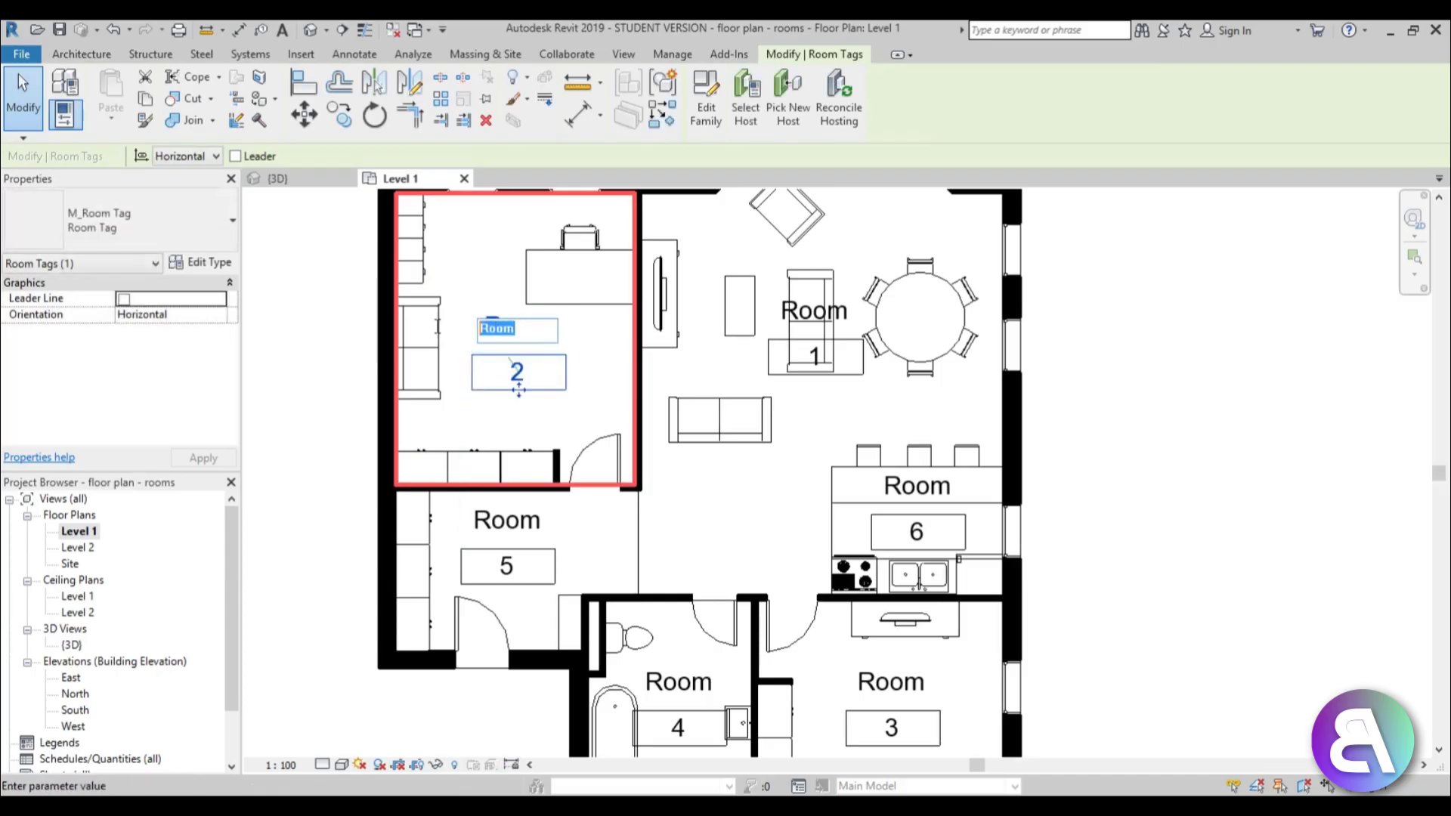
{"action": "type", "text": "0"}
{"action": "type", "text": "ffice"}
{"action": "key", "text": "Return"}
Step: Rename room 1 to "living room" through its room tag
{"action": "left_click", "coordinate": [847, 313]}
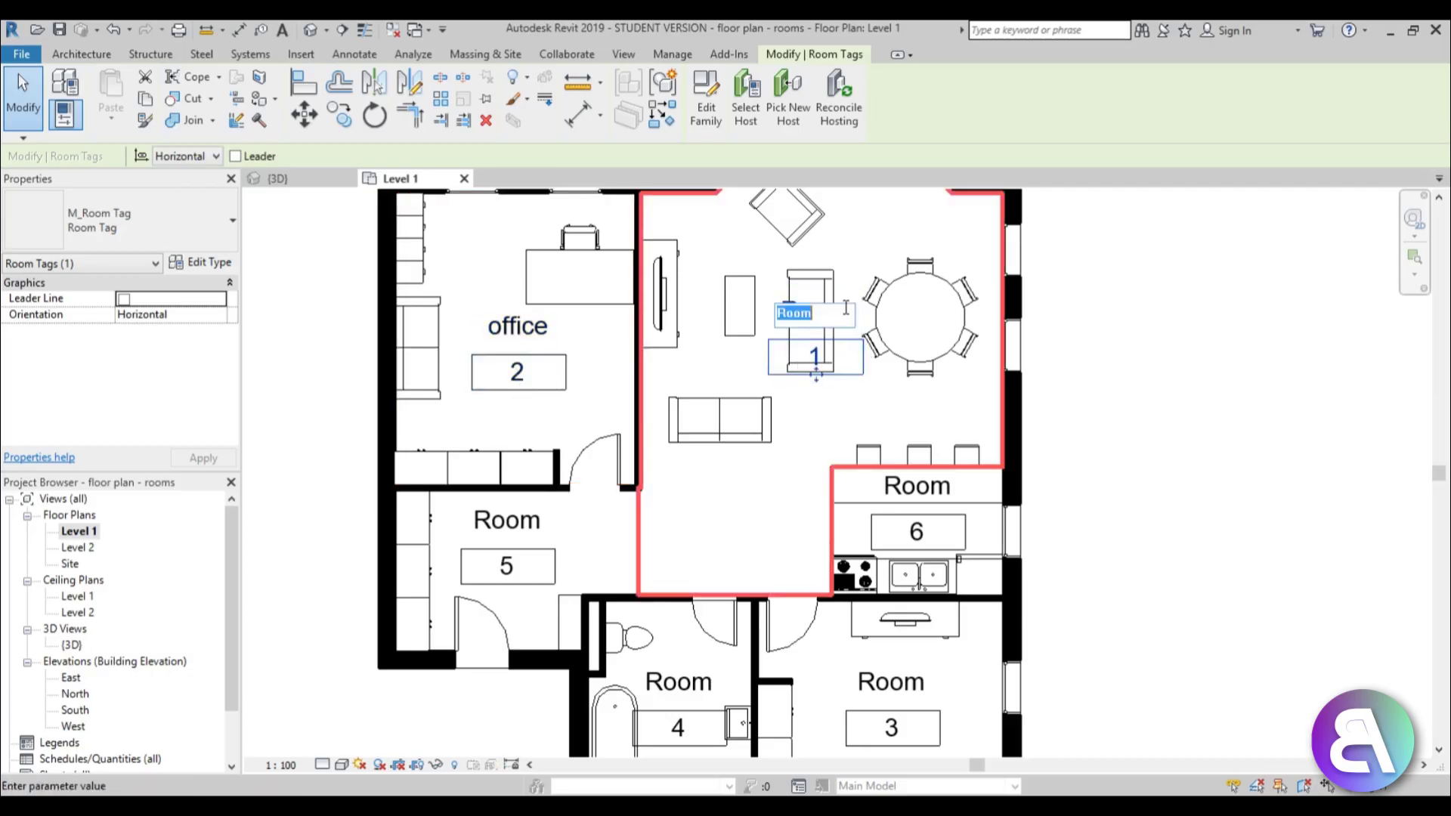
{"action": "type", "text": "living room"}
{"action": "key", "text": "Return"}
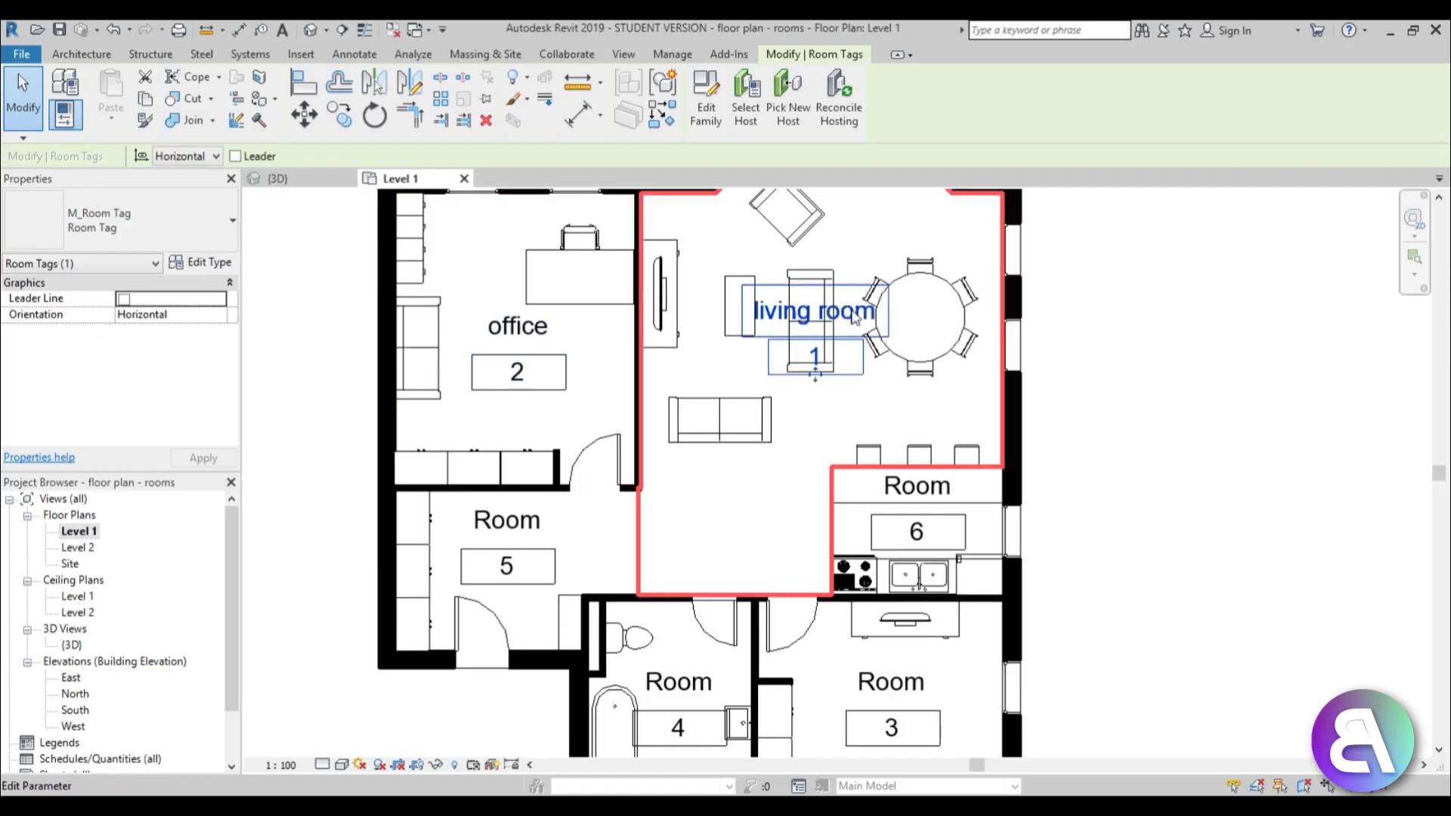
Step: Rename room 6 to "kitchen" through its room tag, dismissing the unwanted wall sketch prompt
{"action": "double_click", "coordinate": [914, 497]}
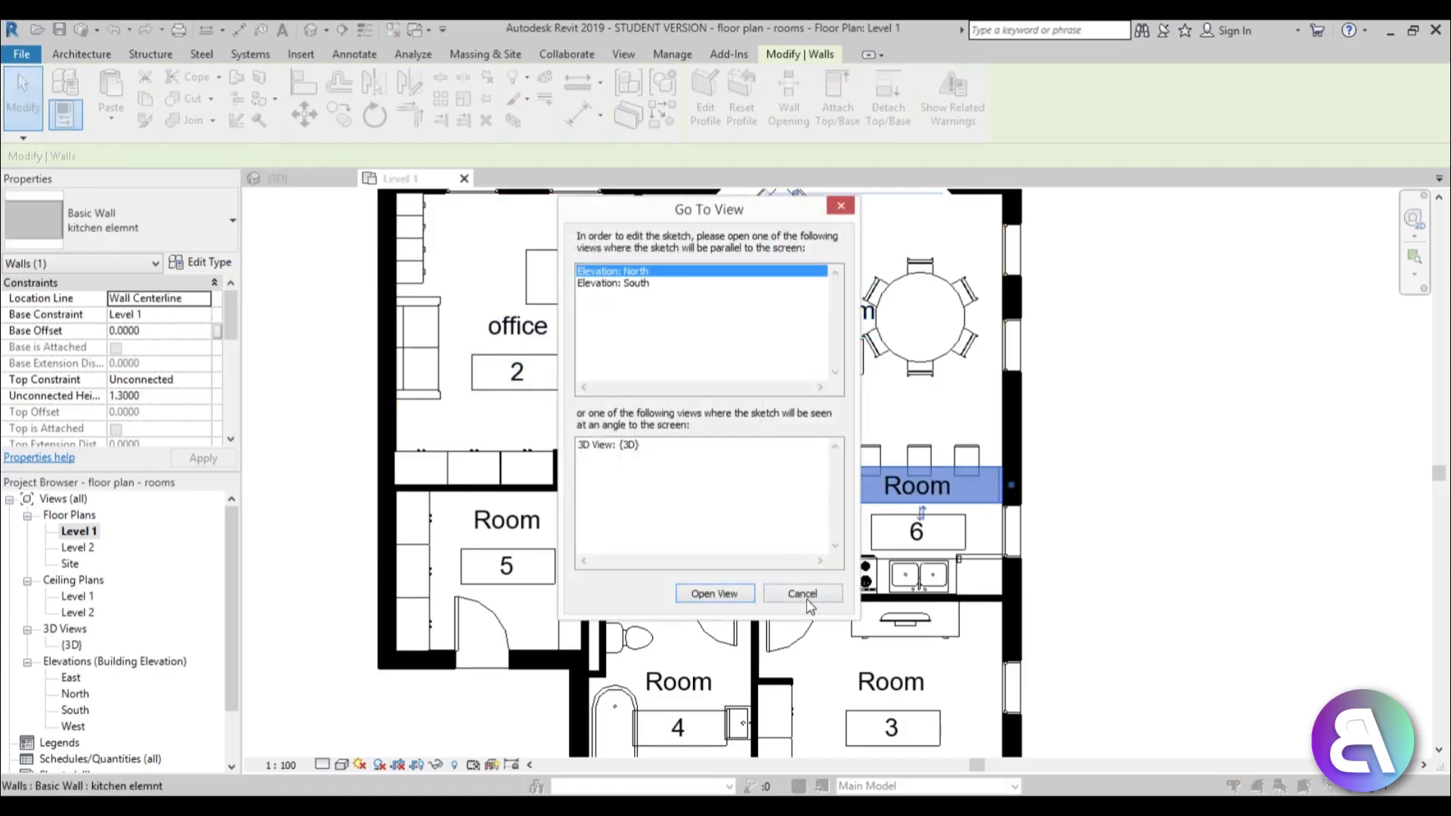
{"action": "left_click", "coordinate": [803, 589]}
{"action": "left_click", "coordinate": [916, 486]}
{"action": "left_click", "coordinate": [899, 488]}
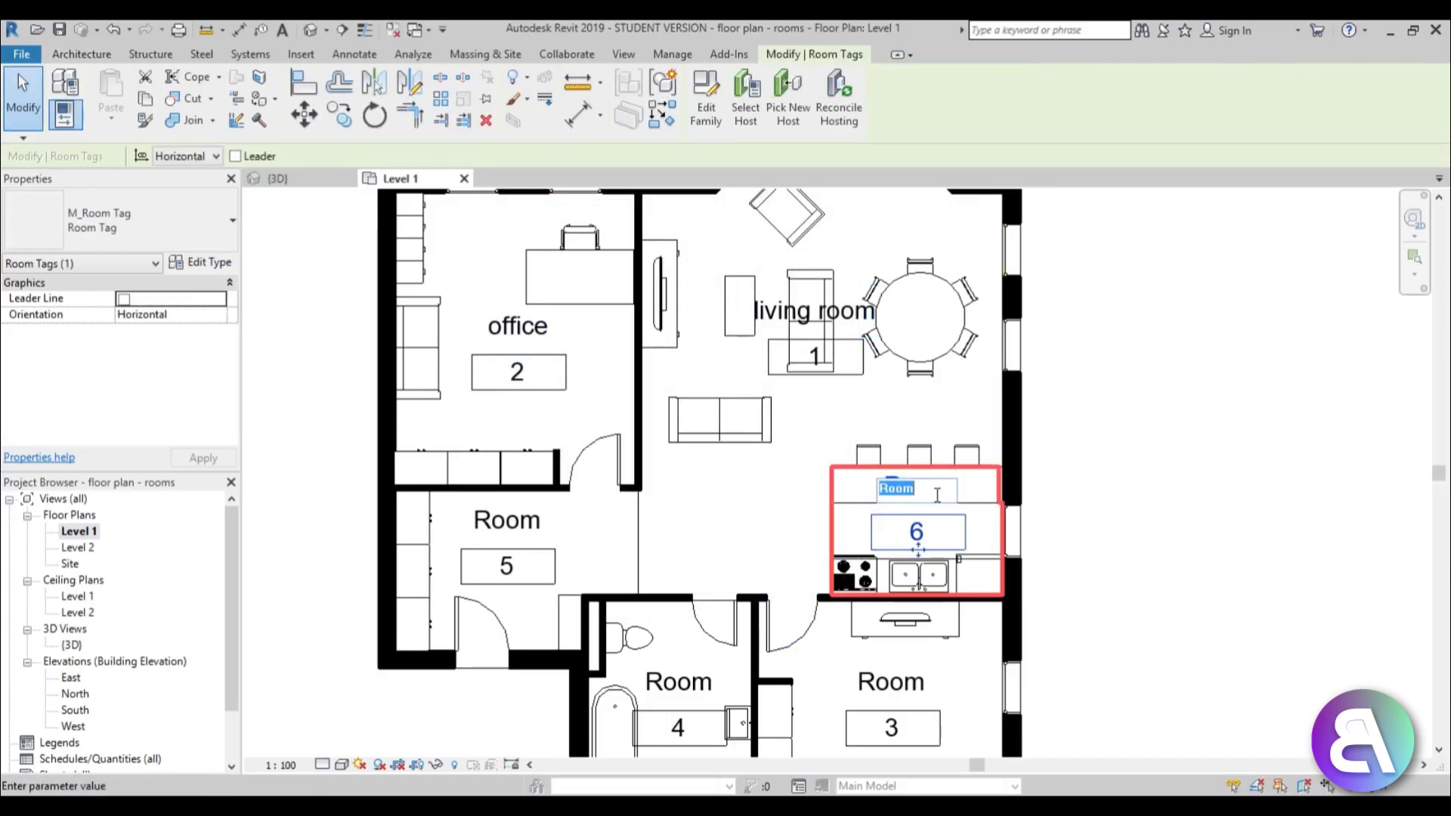
{"action": "type", "text": "kitchen"}
{"action": "key", "text": "Return"}
Step: Rename room 3 to "bedroom" through its room tag
{"action": "middle_click_drag", "start_coordinate": [807, 473], "coordinate": [765, 430]}
{"action": "left_click", "coordinate": [812, 475]}
{"action": "left_click", "coordinate": [814, 475]}
{"action": "type", "text": "bedr"}
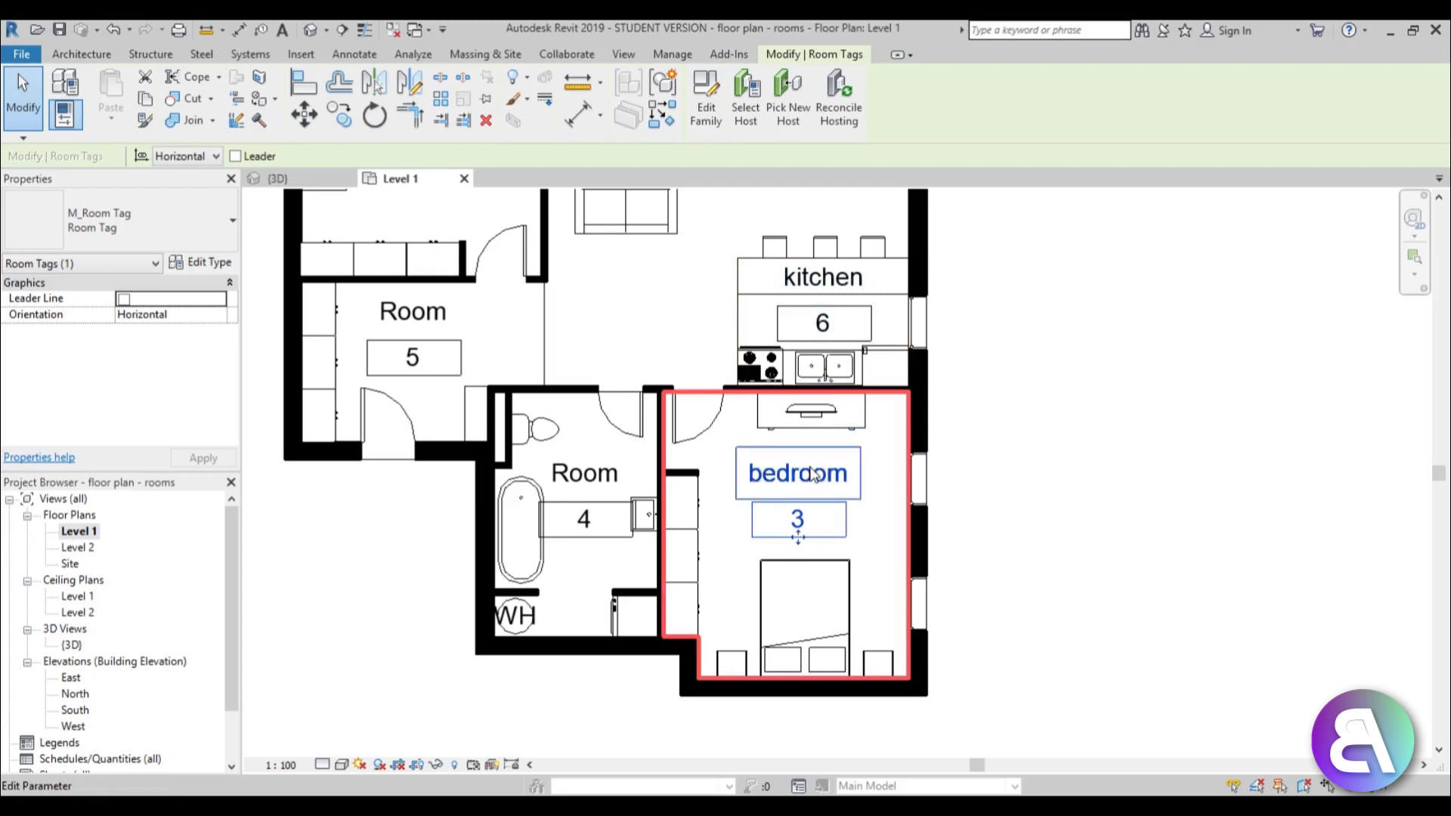
{"action": "key", "text": "Return"}
Step: Rename room 4 to "bathroom" through its room tag
{"action": "left_click", "coordinate": [585, 474]}
{"action": "left_click", "coordinate": [597, 477]}
{"action": "type", "text": "bat"}
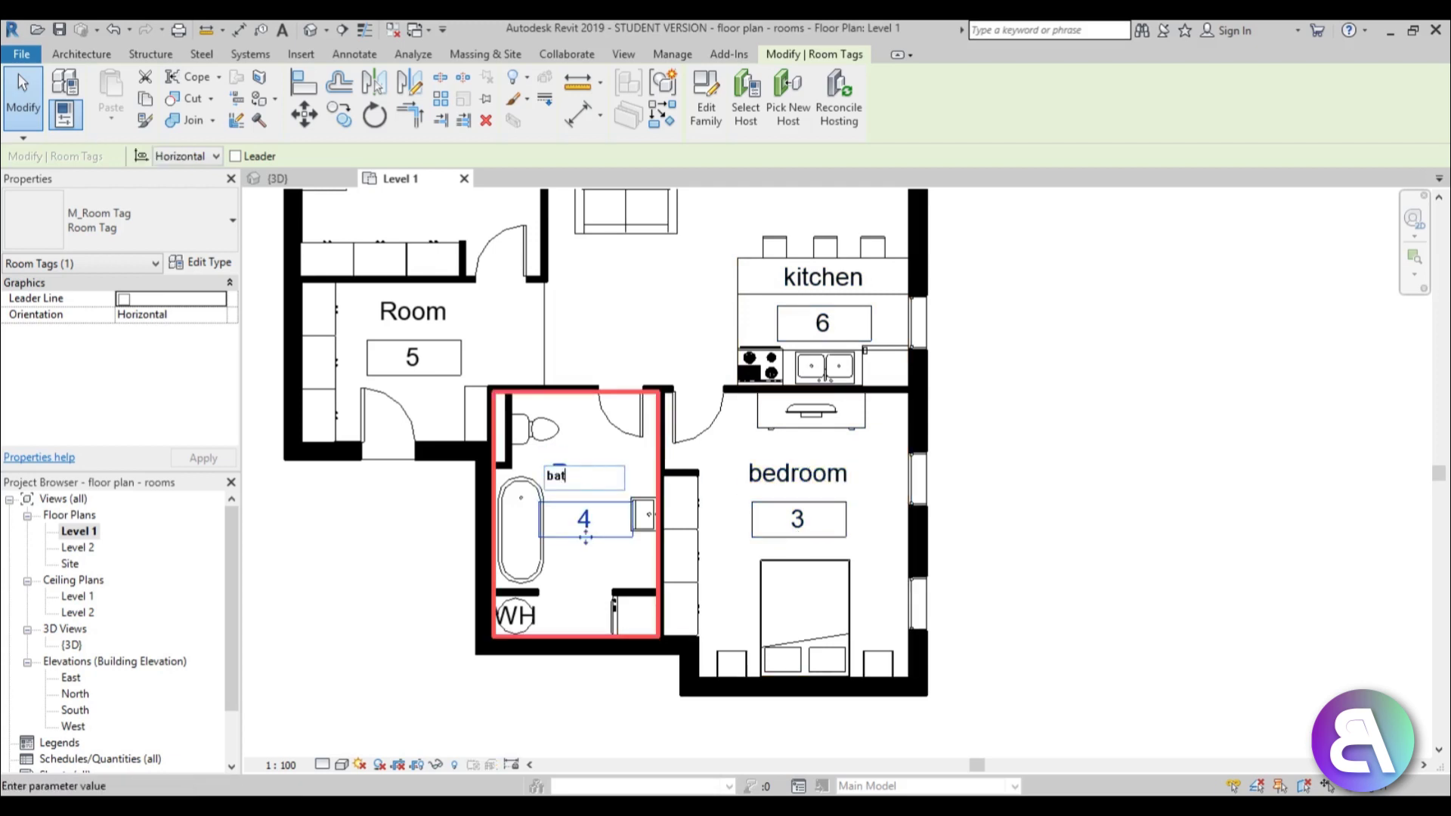
{"action": "type", "text": "hroom"}
{"action": "key", "text": "Return"}
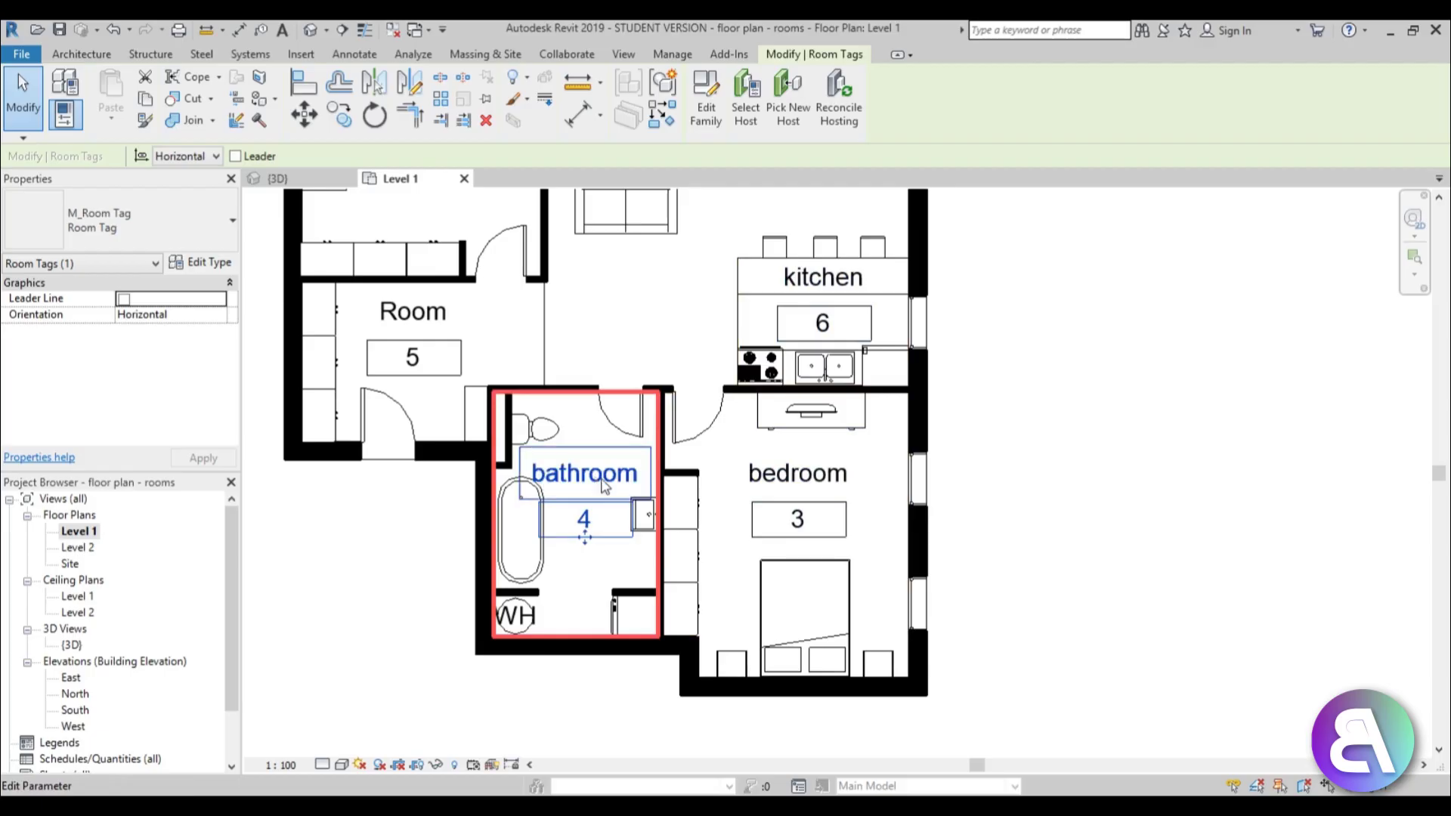
Step: Rename room 5 to "entry" through its room tag and clear the selection
{"action": "middle_click_drag", "start_coordinate": [603, 486], "coordinate": [936, 706]}
{"action": "left_click", "coordinate": [755, 537]}
{"action": "left_click", "coordinate": [763, 540]}
{"action": "type", "text": "e"}
{"action": "key", "text": "Return"}
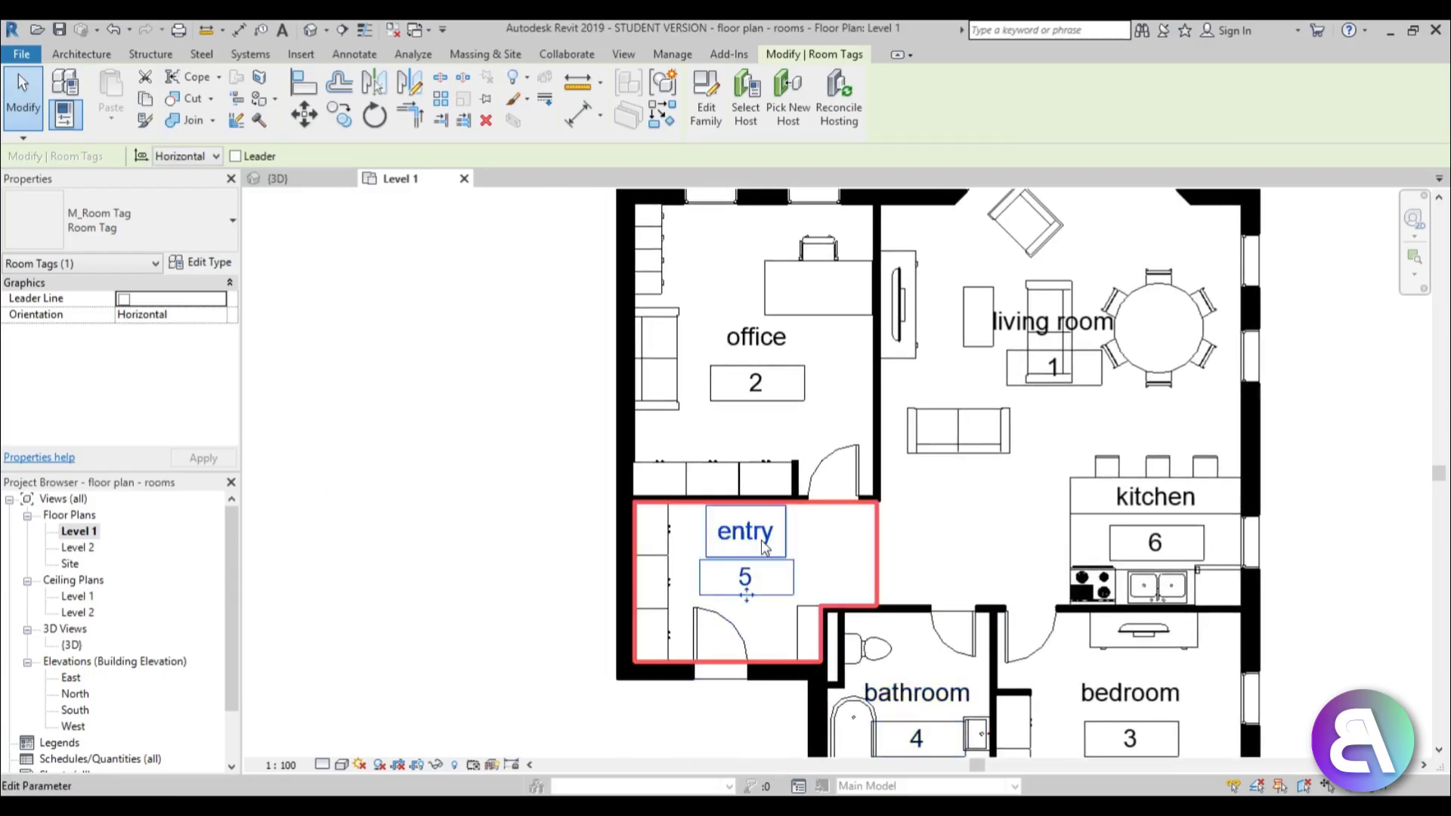
{"action": "middle_click_drag", "start_coordinate": [817, 528], "coordinate": [557, 519]}
{"action": "scroll", "coordinate": [557, 518], "scroll_direction": "down", "scroll_amount": 2}
{"action": "left_click", "coordinate": [914, 563]}
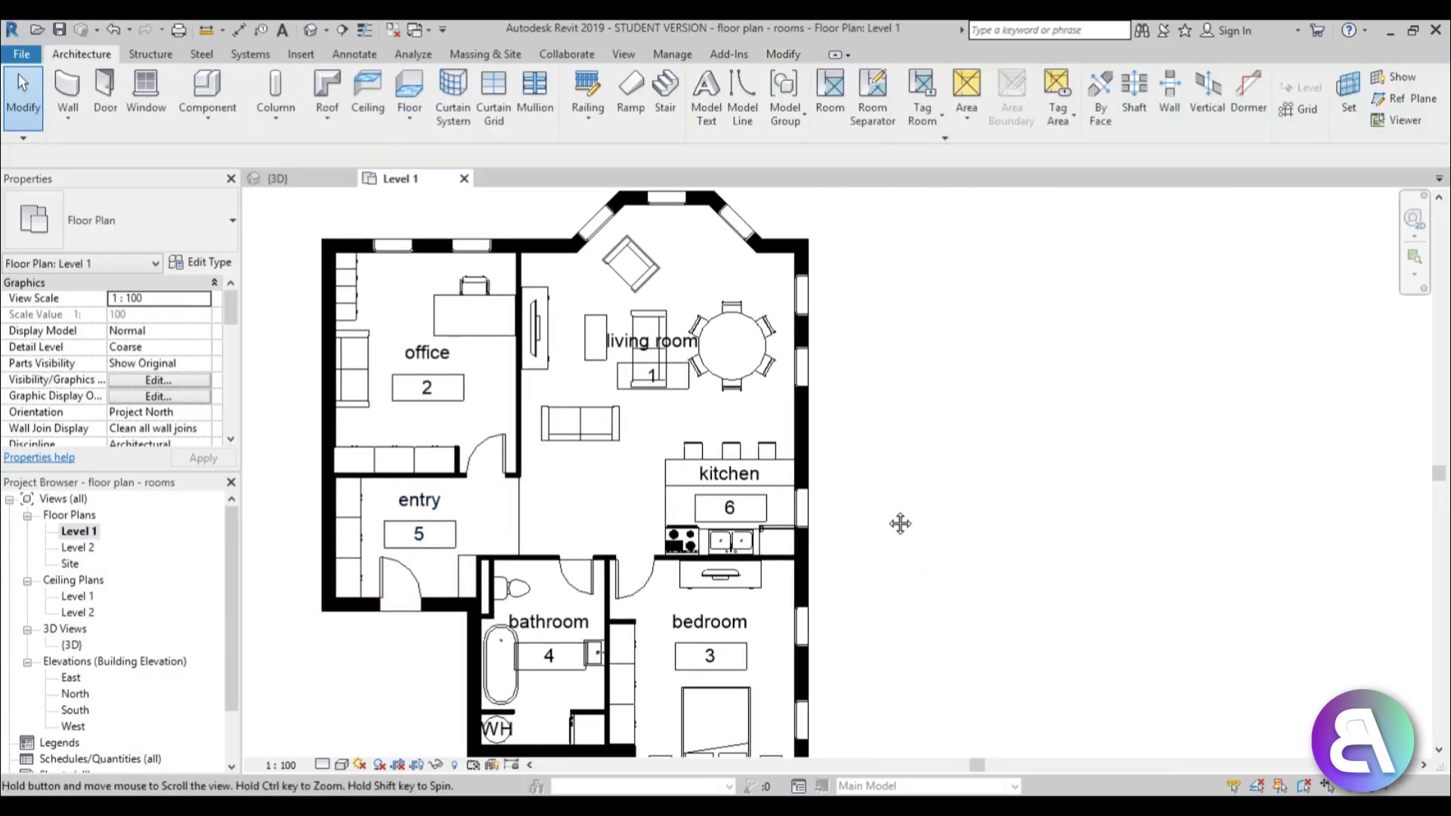
Step: Move the living room tag off the furniture to the free floor area between the entry and the kitchen
{"action": "middle_click_drag", "start_coordinate": [990, 518], "coordinate": [1015, 494]}
{"action": "scroll", "coordinate": [560, 446], "scroll_direction": "up", "scroll_amount": 1}
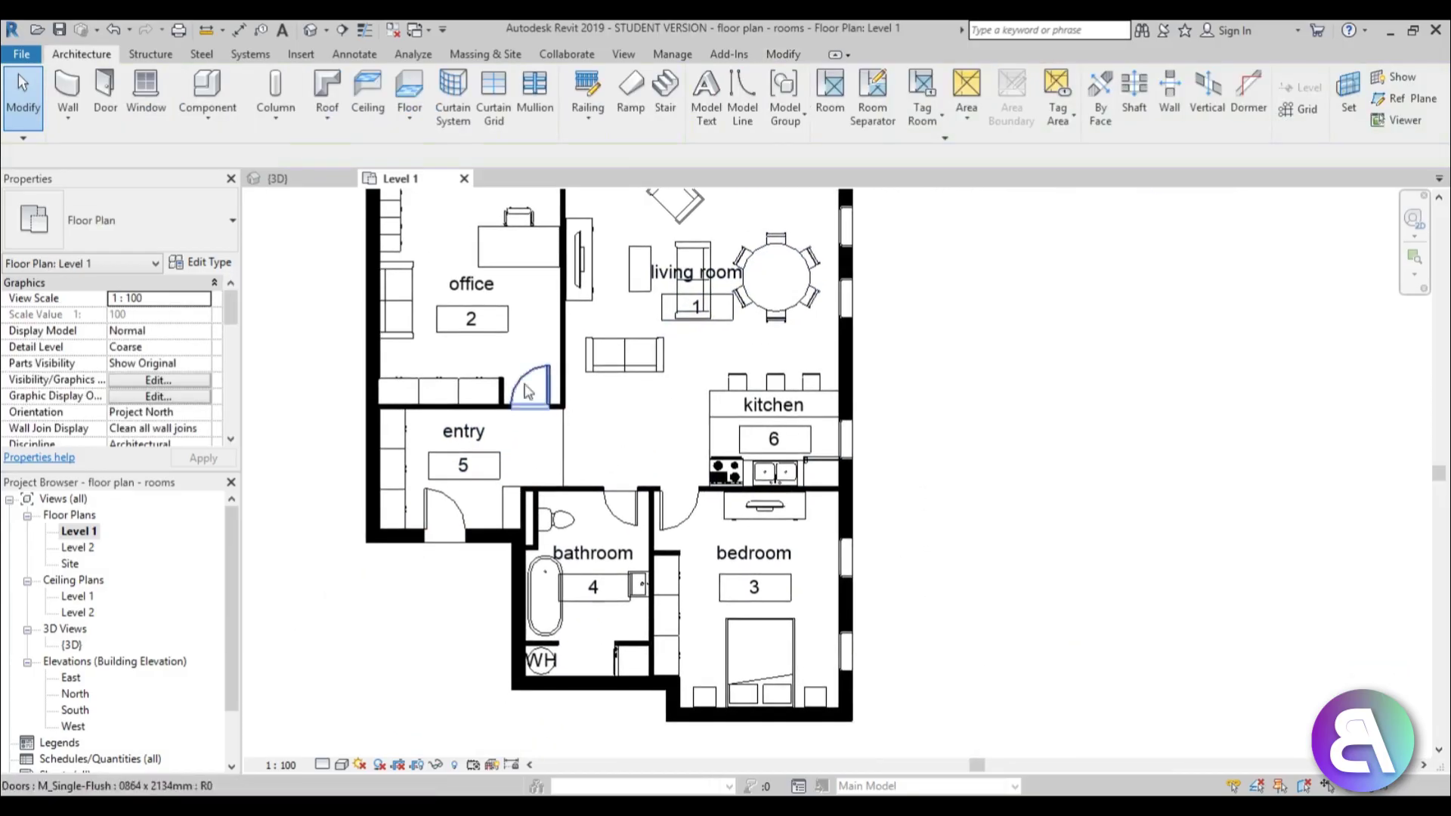
{"action": "scroll", "coordinate": [470, 462], "scroll_direction": "up", "scroll_amount": 1}
{"action": "middle_click_drag", "start_coordinate": [769, 638], "coordinate": [778, 609]}
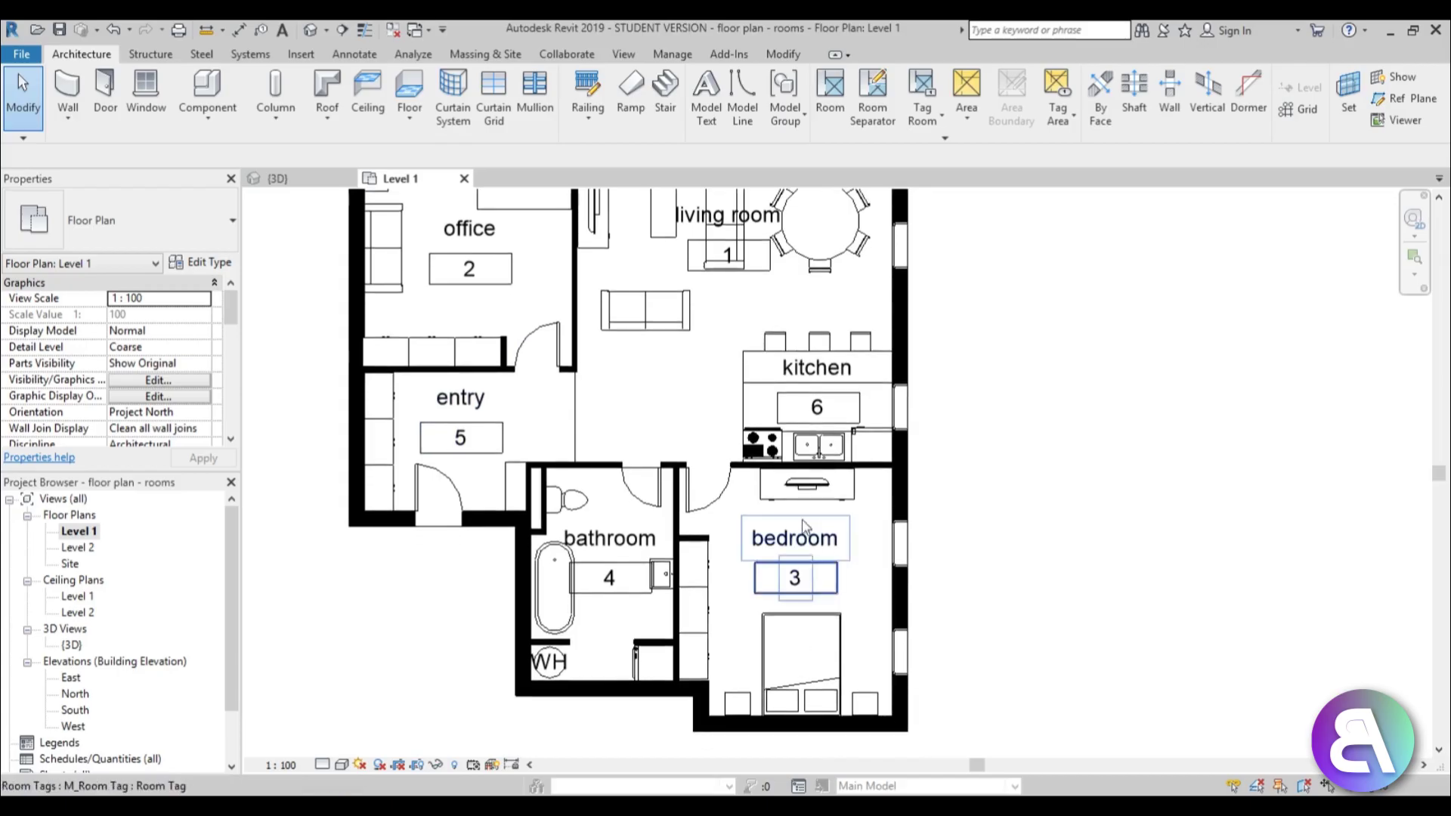
{"action": "scroll", "coordinate": [616, 582], "scroll_direction": "up", "scroll_amount": 2}
{"action": "middle_click_drag", "start_coordinate": [944, 251], "coordinate": [831, 568]}
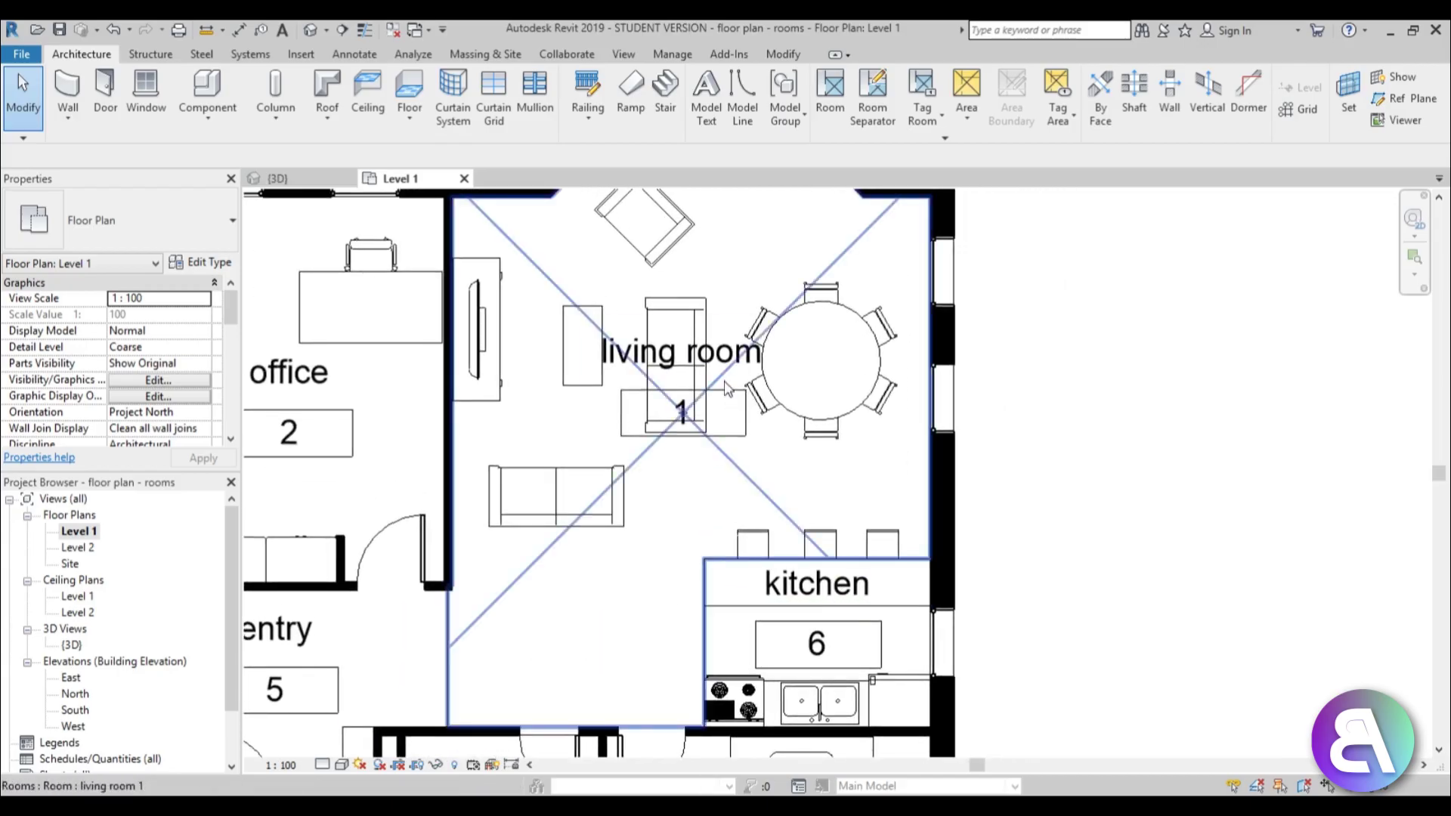
{"action": "scroll", "coordinate": [737, 436], "scroll_direction": "down", "scroll_amount": 2}
{"action": "left_click", "coordinate": [744, 428]}
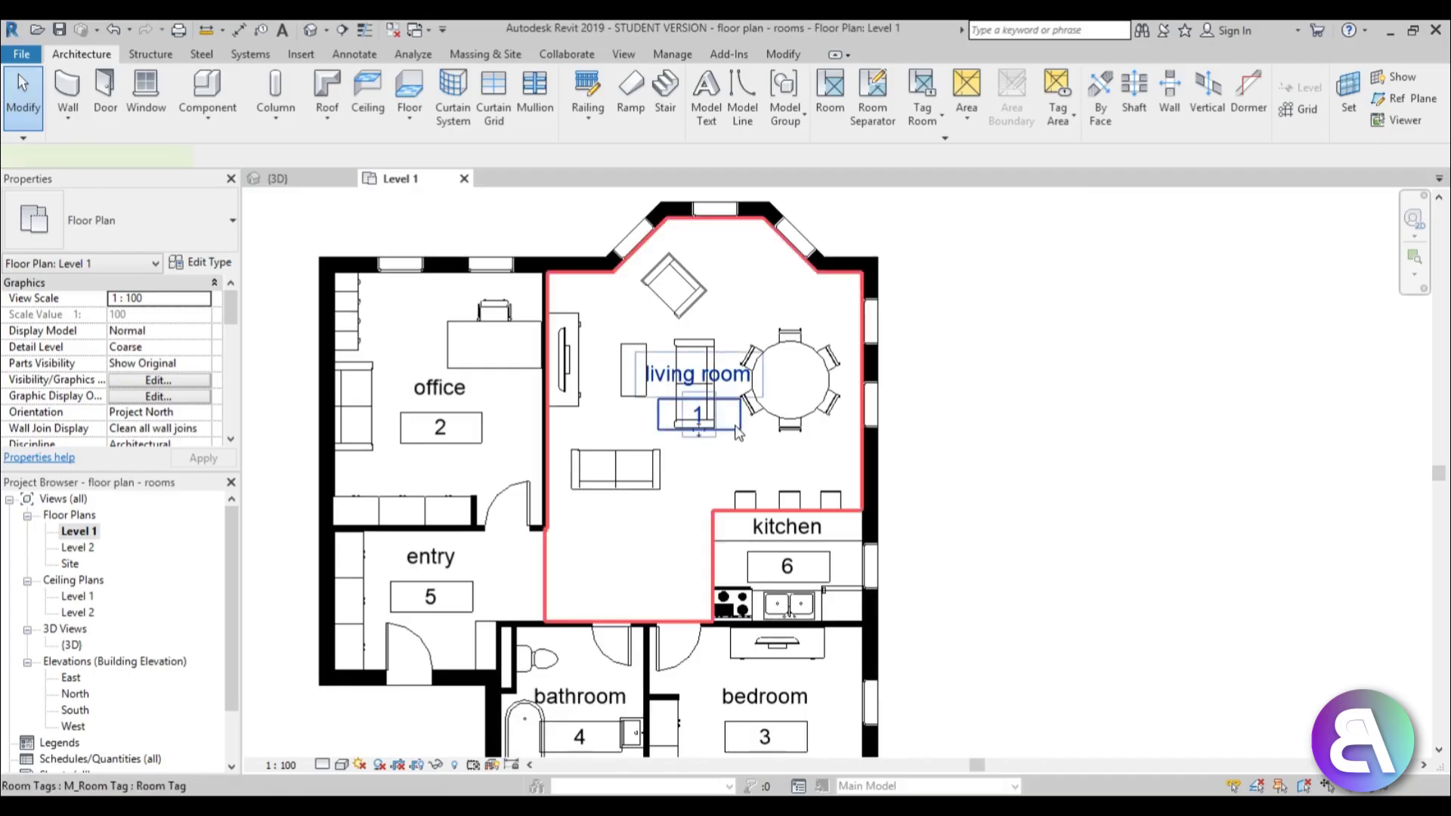
{"action": "left_click_drag", "start_coordinate": [740, 427], "coordinate": [665, 586]}
{"action": "left_click", "coordinate": [1118, 583]}
{"action": "scroll", "coordinate": [1112, 584], "scroll_direction": "down", "scroll_amount": 1}
{"action": "middle_click_drag", "start_coordinate": [1108, 586], "coordinate": [1035, 579]}
{"action": "scroll", "coordinate": [657, 469], "scroll_direction": "up", "scroll_amount": 2}
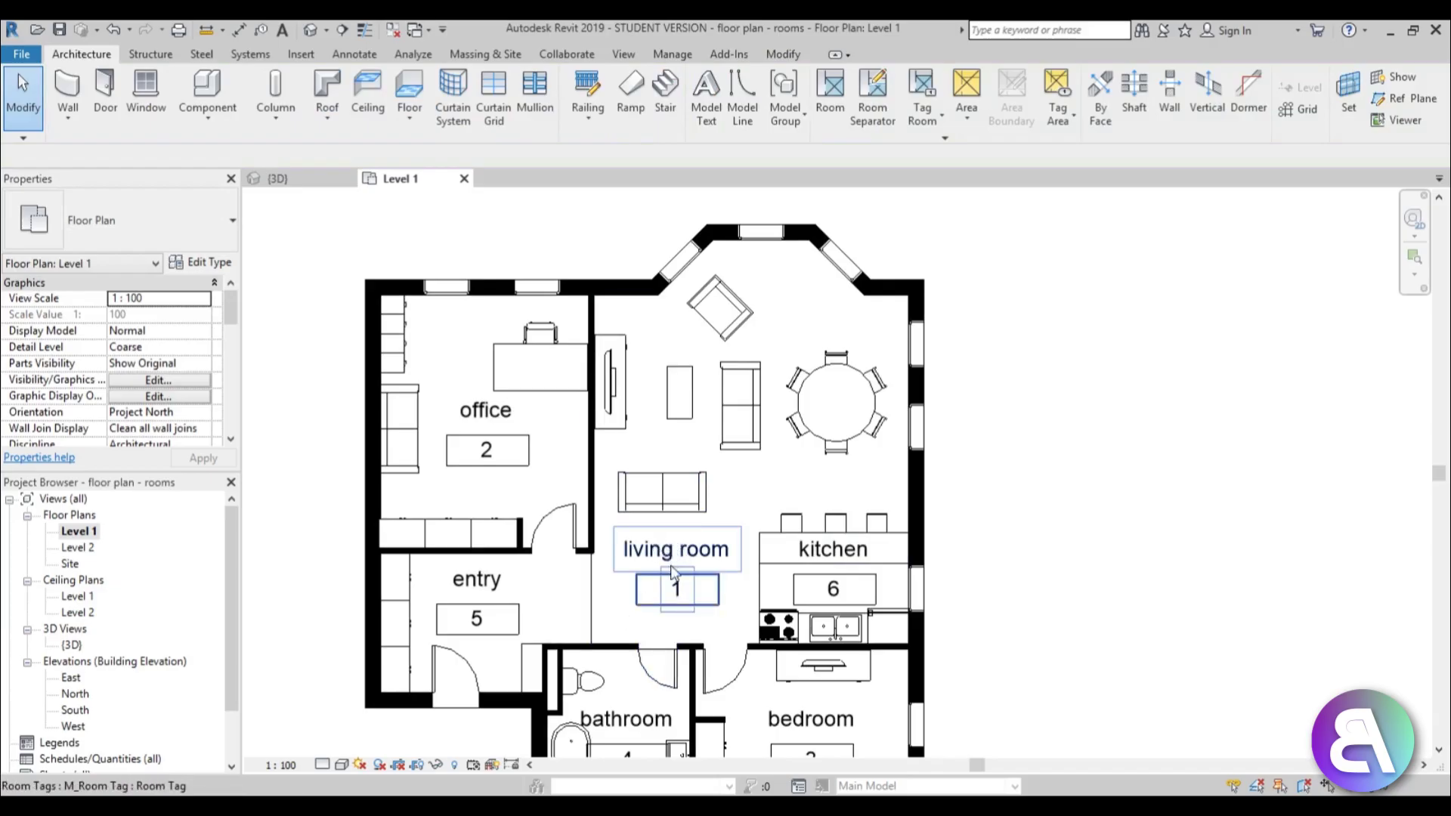
{"action": "middle_click_drag", "start_coordinate": [637, 646], "coordinate": [541, 644]}
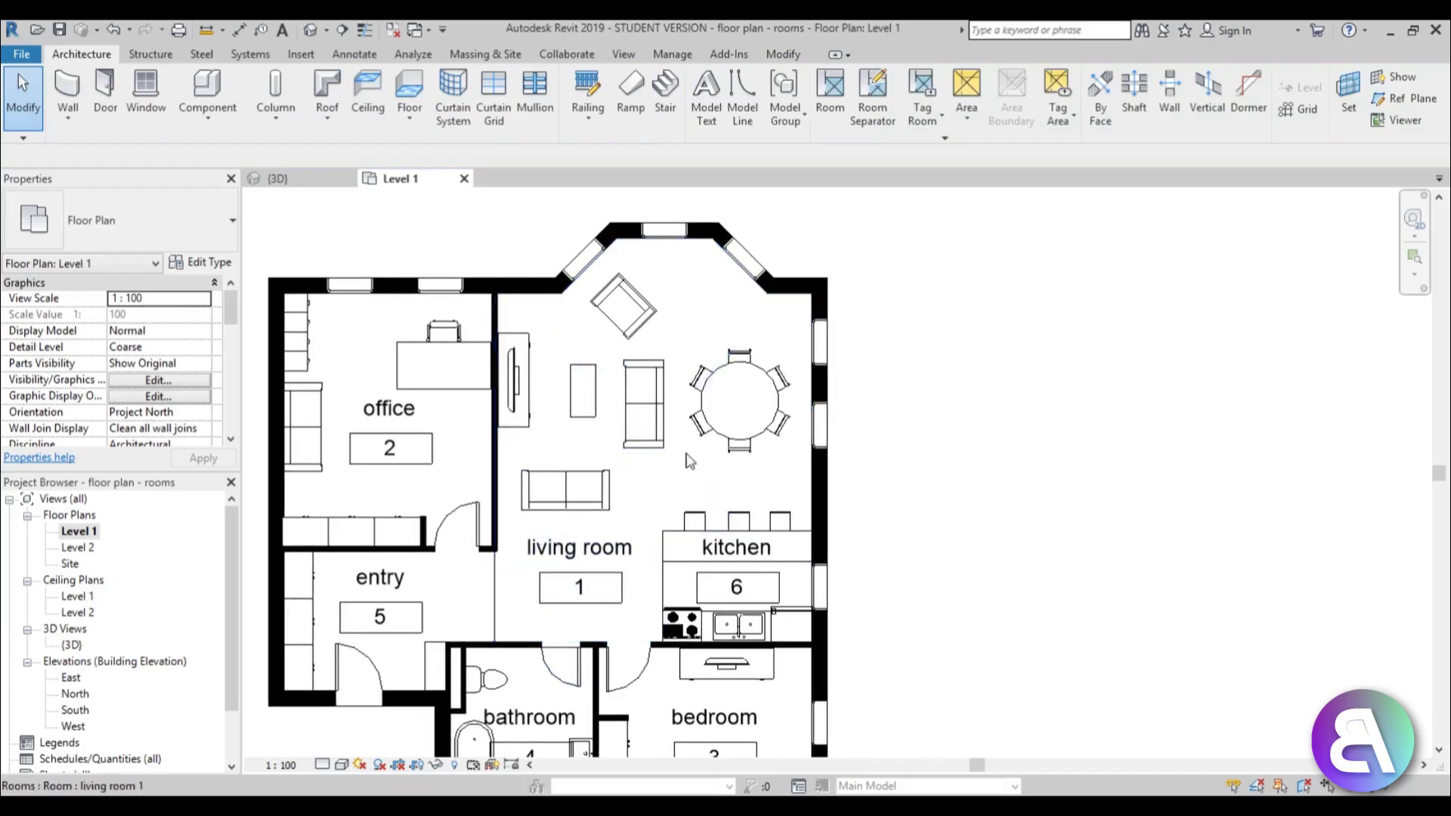
{"action": "scroll", "coordinate": [831, 510], "scroll_direction": "down", "scroll_amount": 3}
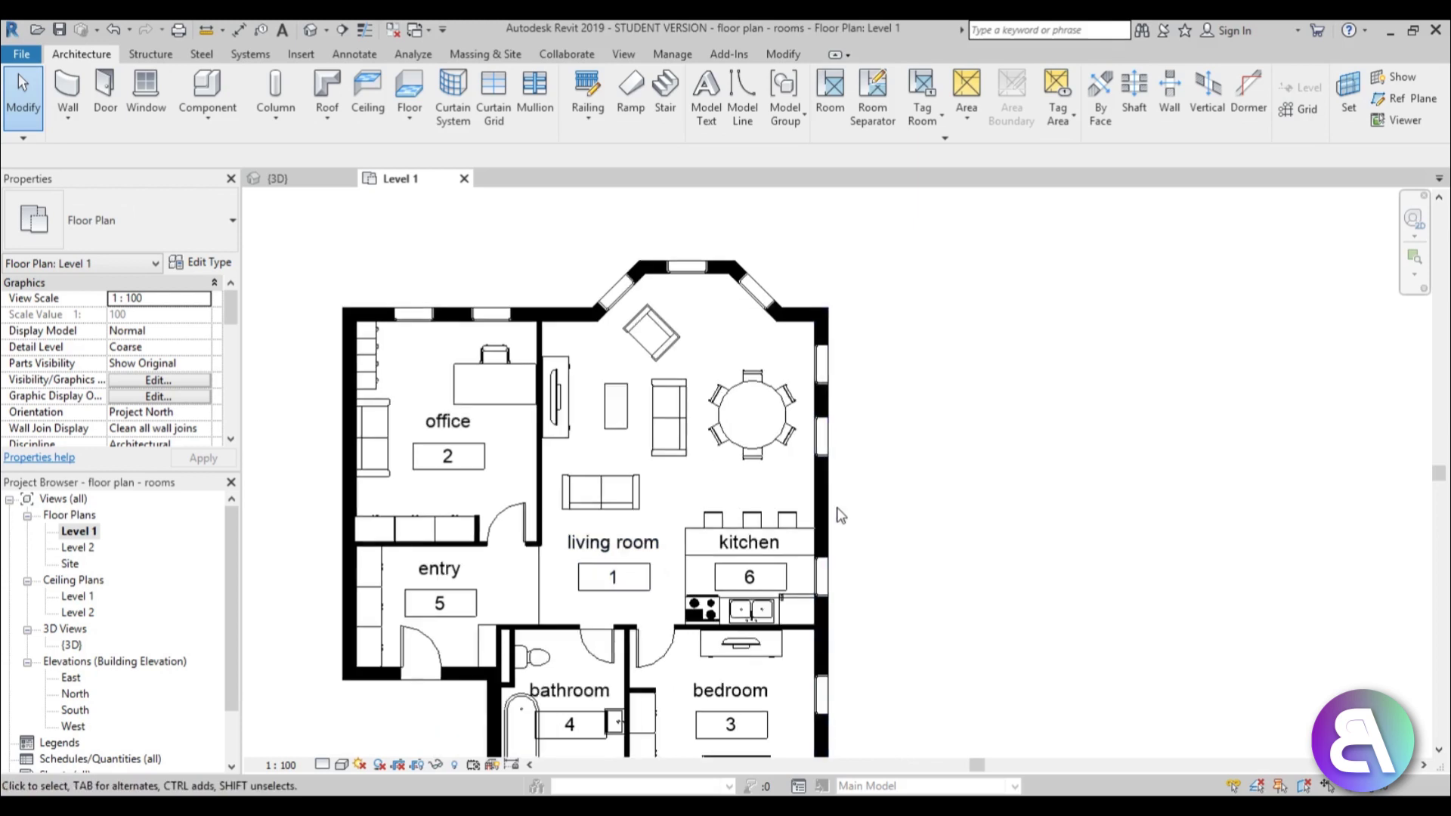
{"action": "middle_click_drag", "start_coordinate": [807, 468], "coordinate": [804, 459]}
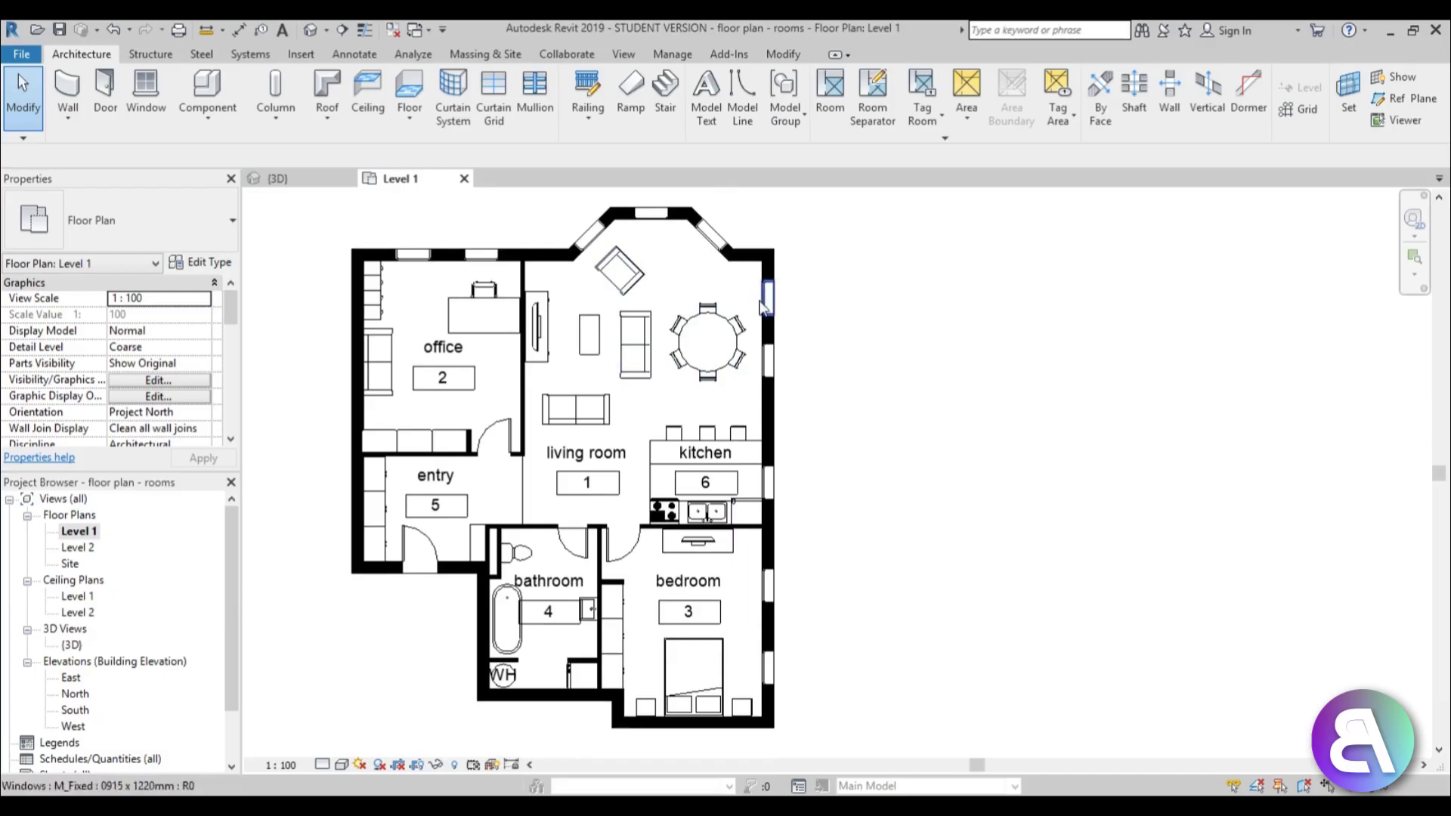
{"action": "middle_click_drag", "start_coordinate": [921, 497], "coordinate": [916, 496]}
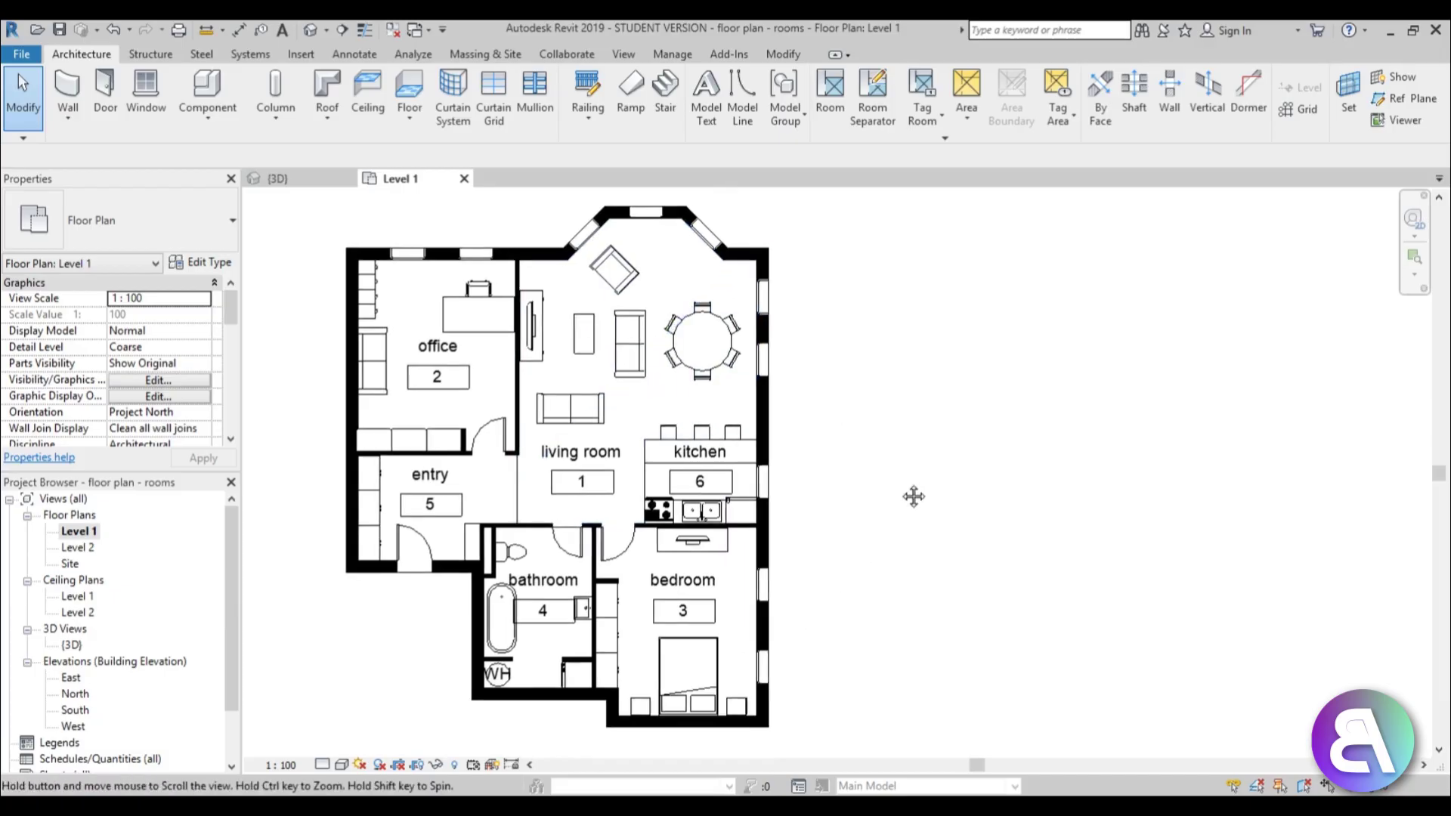
Step: Place a Color Fill Legend in the empty area to the right of the floor plan
{"action": "left_click", "coordinate": [355, 54]}
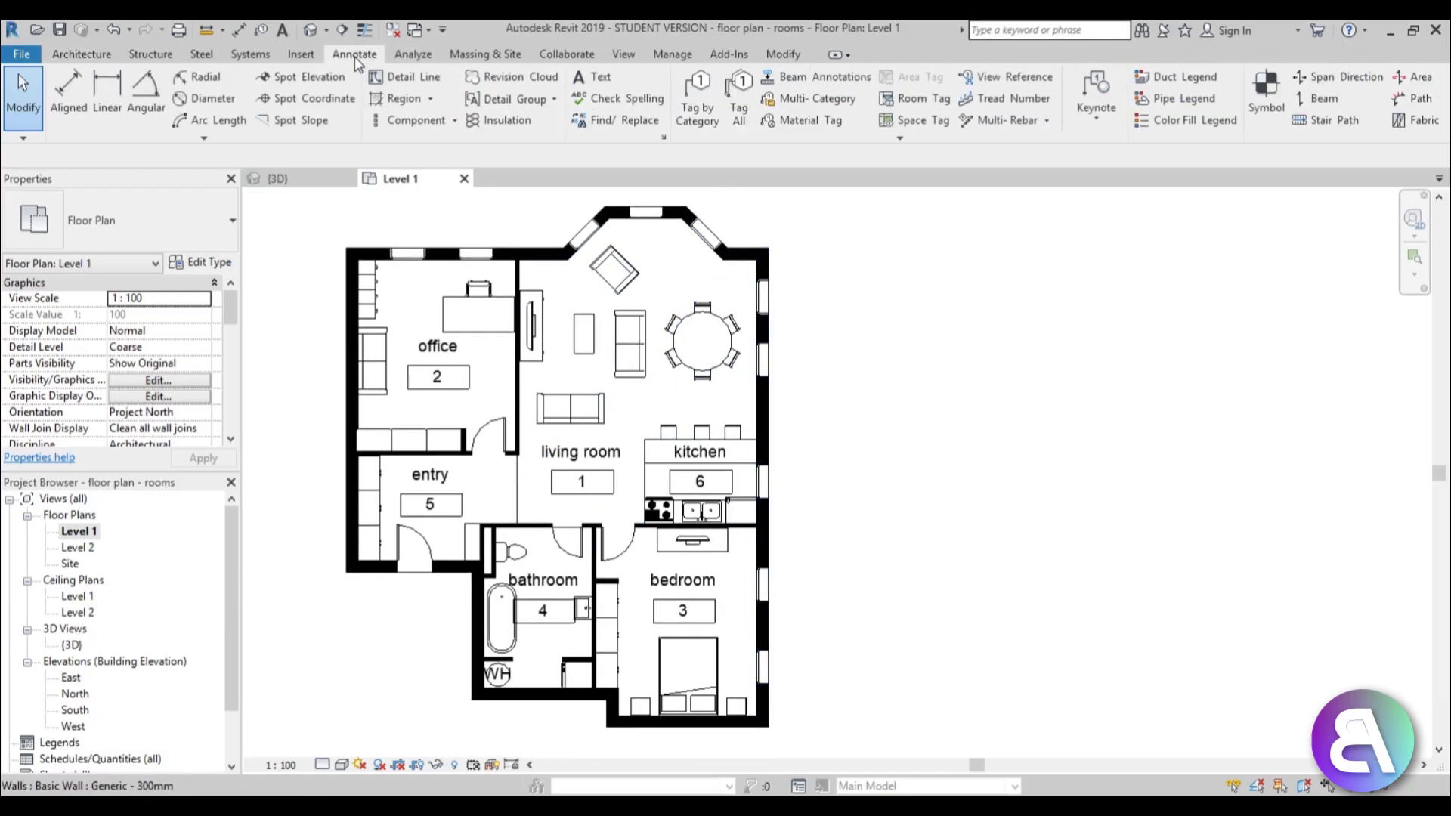
{"action": "left_click", "coordinate": [1192, 121]}
{"action": "scroll", "coordinate": [860, 299], "scroll_direction": "down", "scroll_amount": 1}
{"action": "scroll", "coordinate": [764, 234], "scroll_direction": "up", "scroll_amount": 2}
{"action": "scroll", "coordinate": [777, 327], "scroll_direction": "down", "scroll_amount": 1}
{"action": "scroll", "coordinate": [742, 304], "scroll_direction": "up", "scroll_amount": 1}
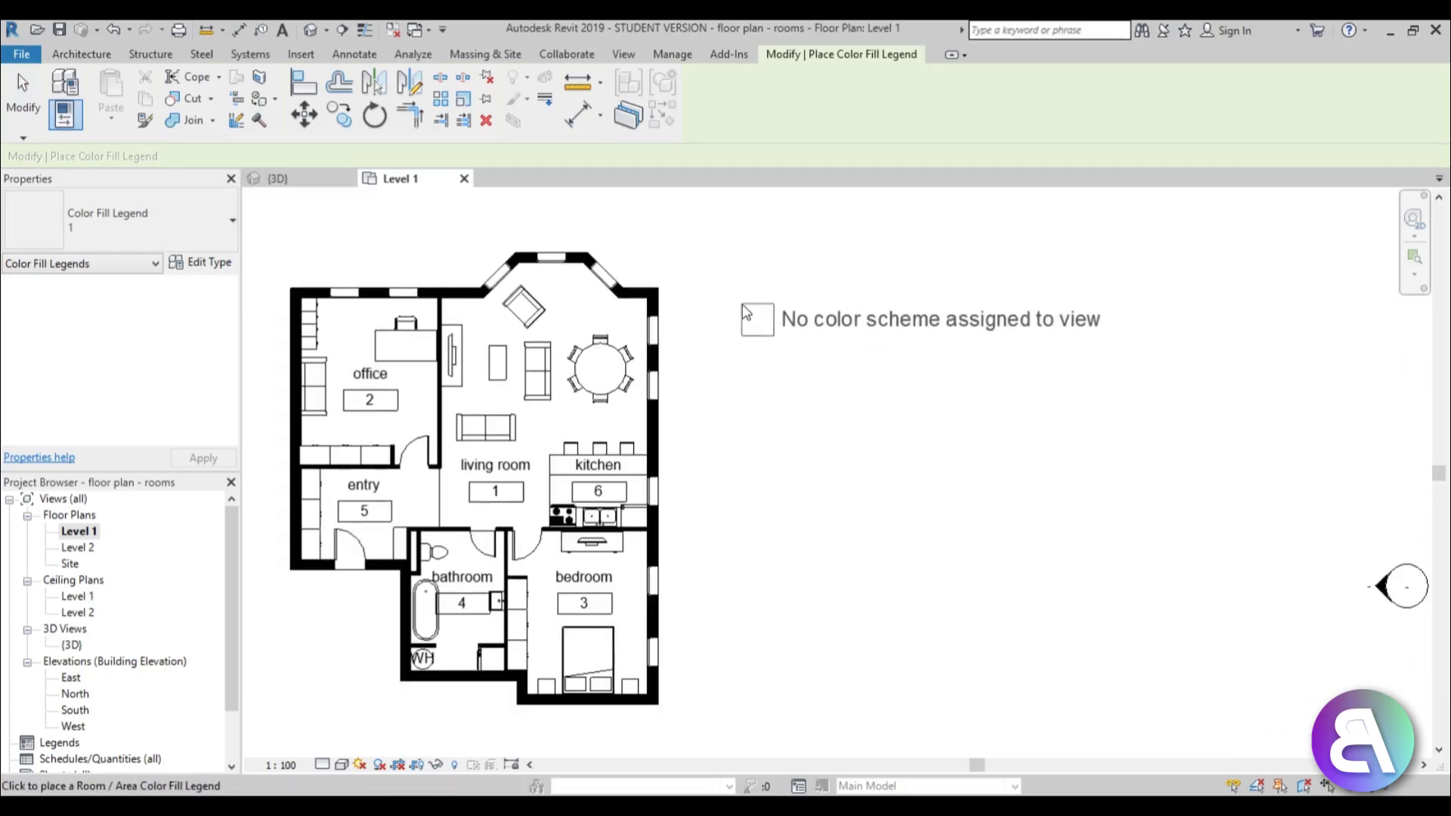
{"action": "middle_click_drag", "start_coordinate": [742, 303], "coordinate": [751, 308]}
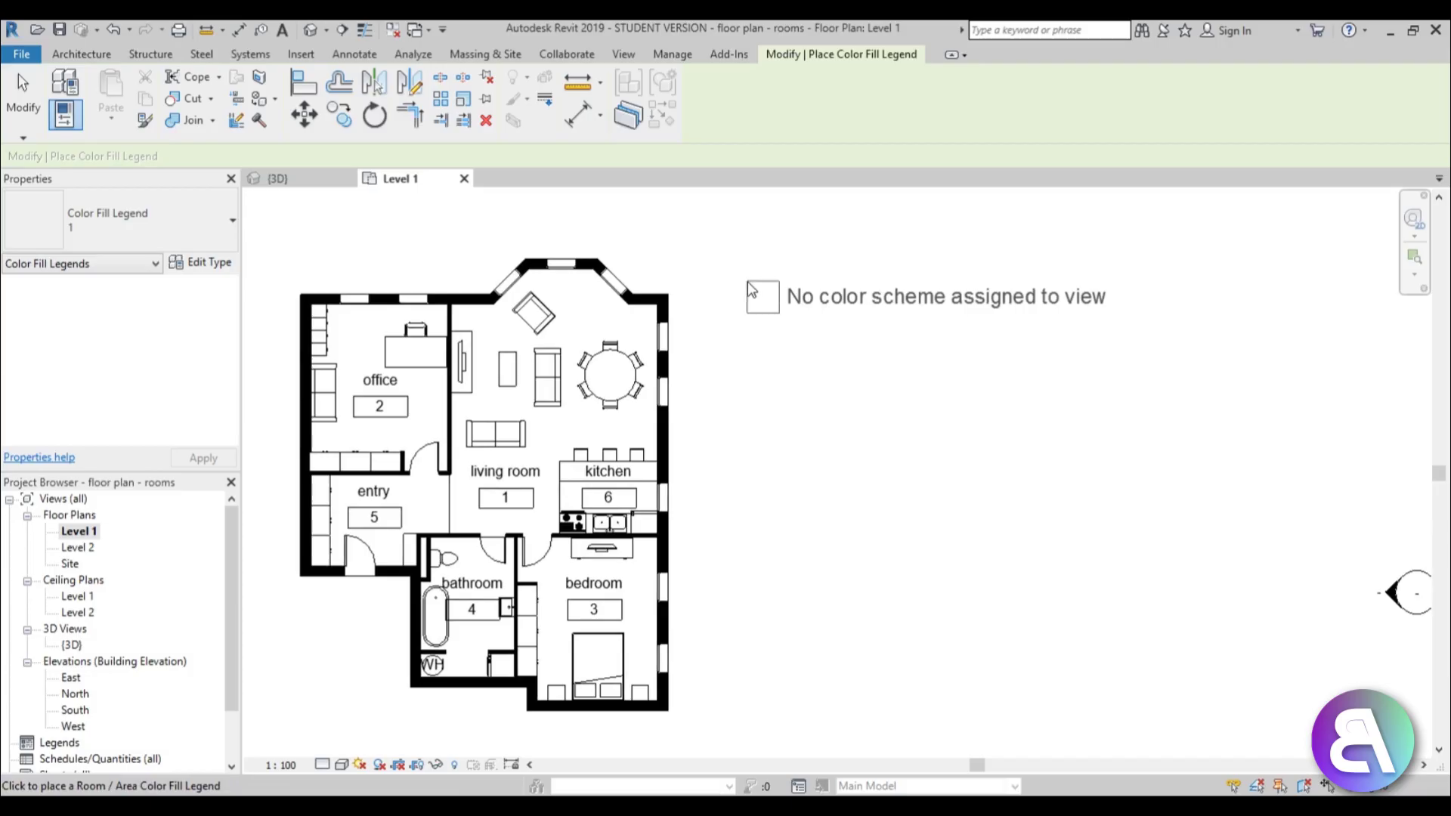
{"action": "left_click", "coordinate": [748, 283]}
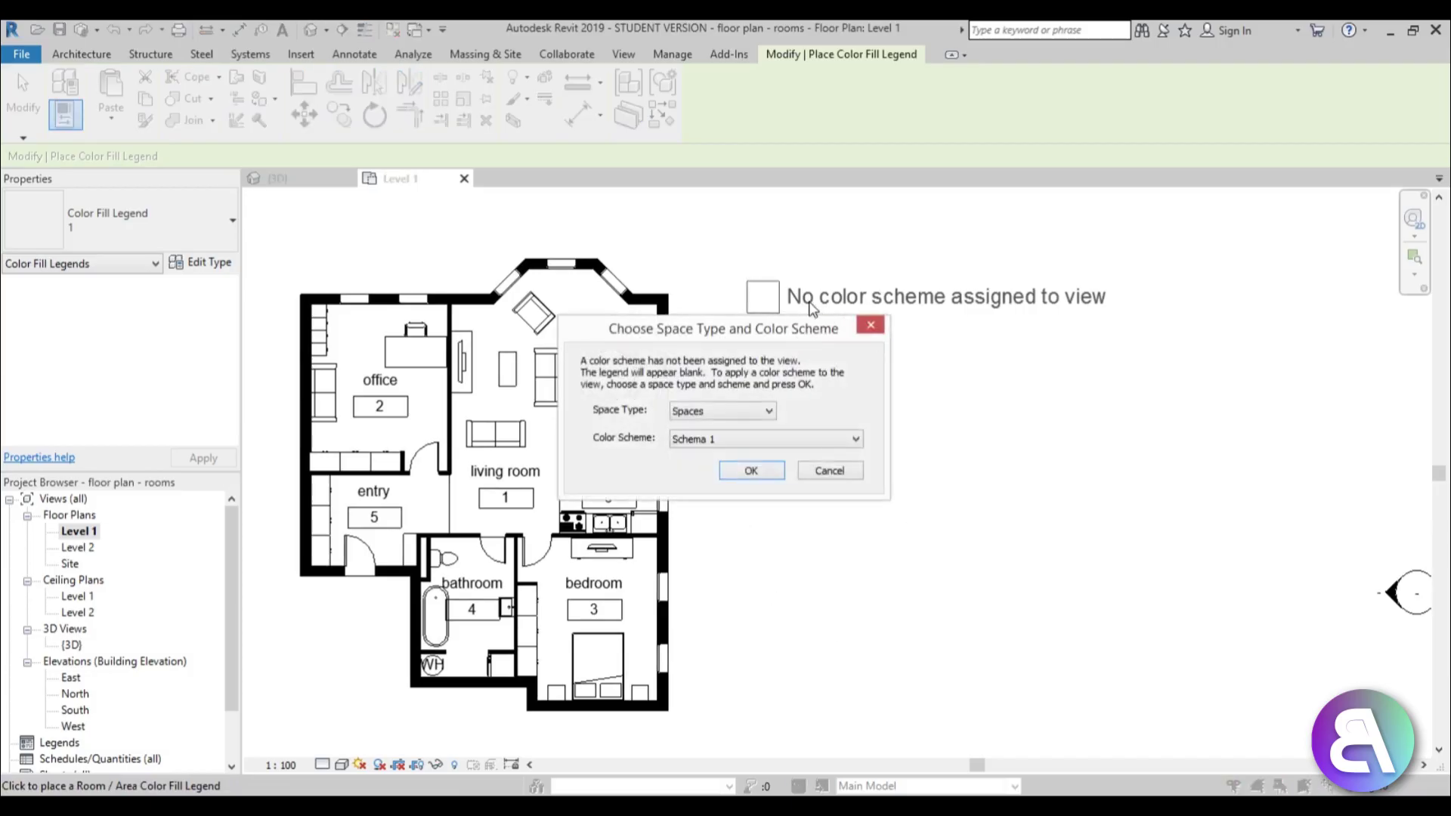
Step: Assign the space type Rooms and the color scheme Name to the view for the legend
{"action": "left_click_drag", "start_coordinate": [710, 339], "coordinate": [701, 363]}
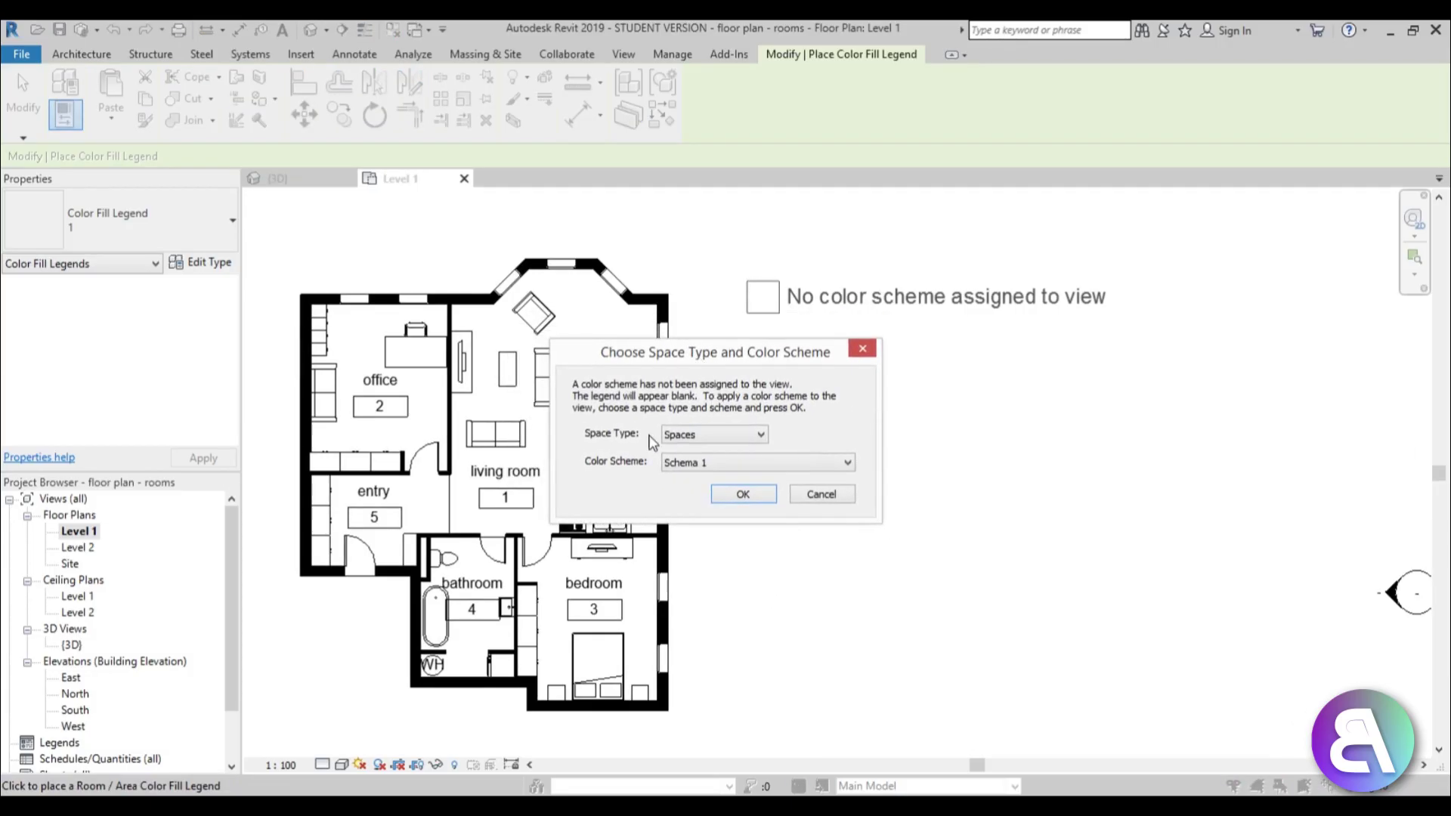
{"action": "left_click", "coordinate": [699, 439]}
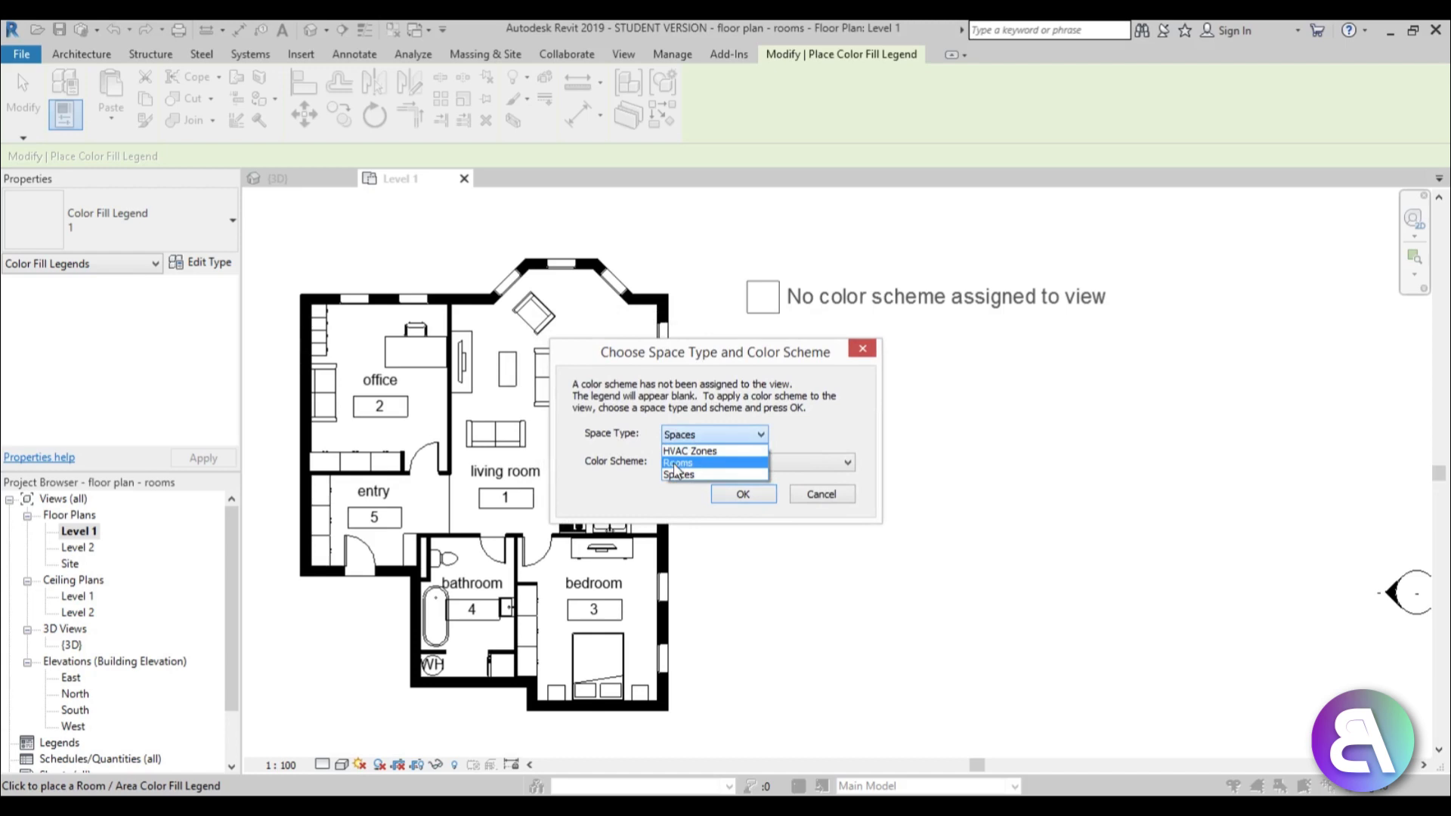
{"action": "left_click", "coordinate": [676, 464]}
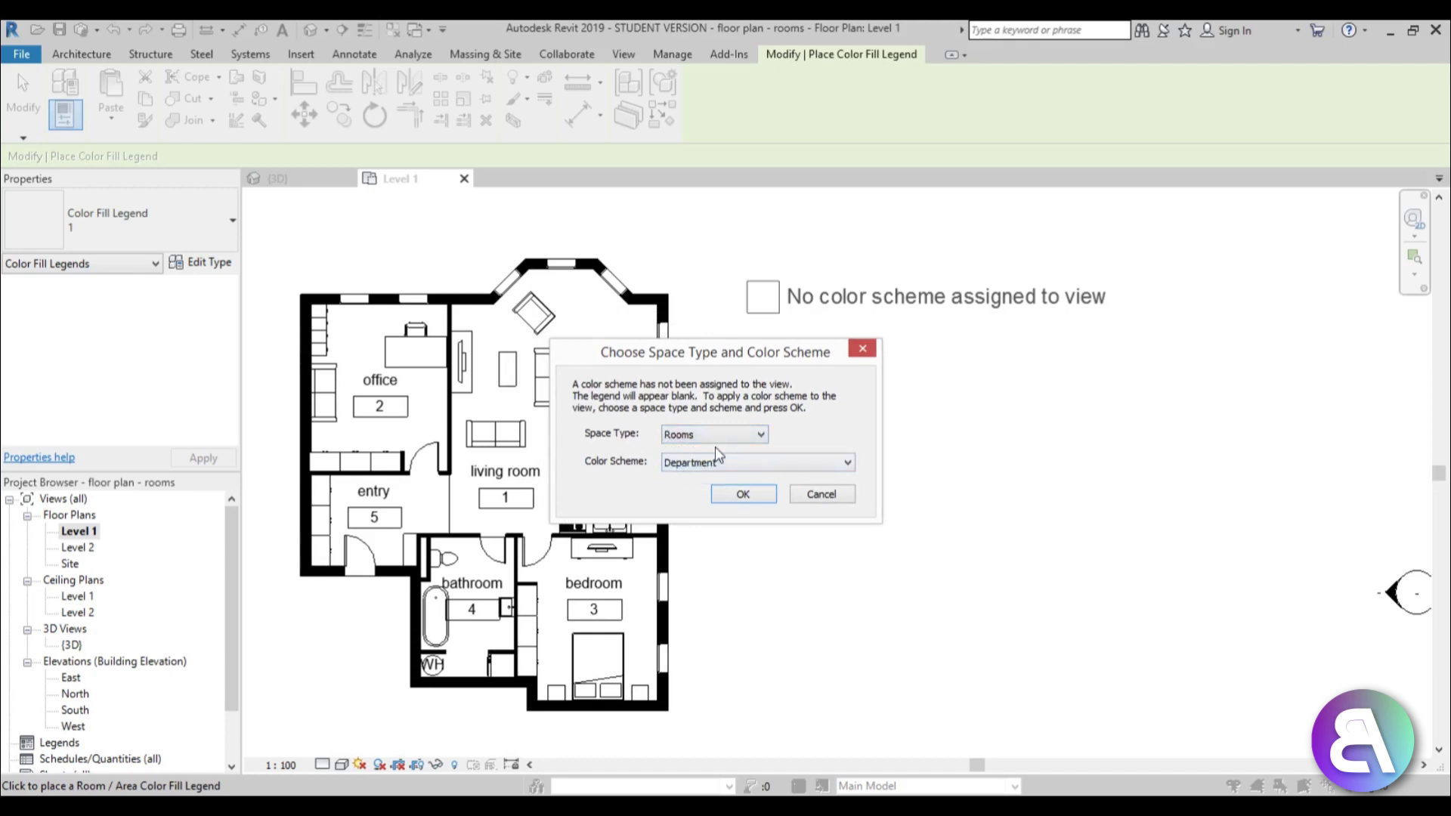
{"action": "left_click", "coordinate": [702, 467]}
{"action": "left_click", "coordinate": [687, 501]}
{"action": "left_click_drag", "start_coordinate": [664, 353], "coordinate": [816, 375]}
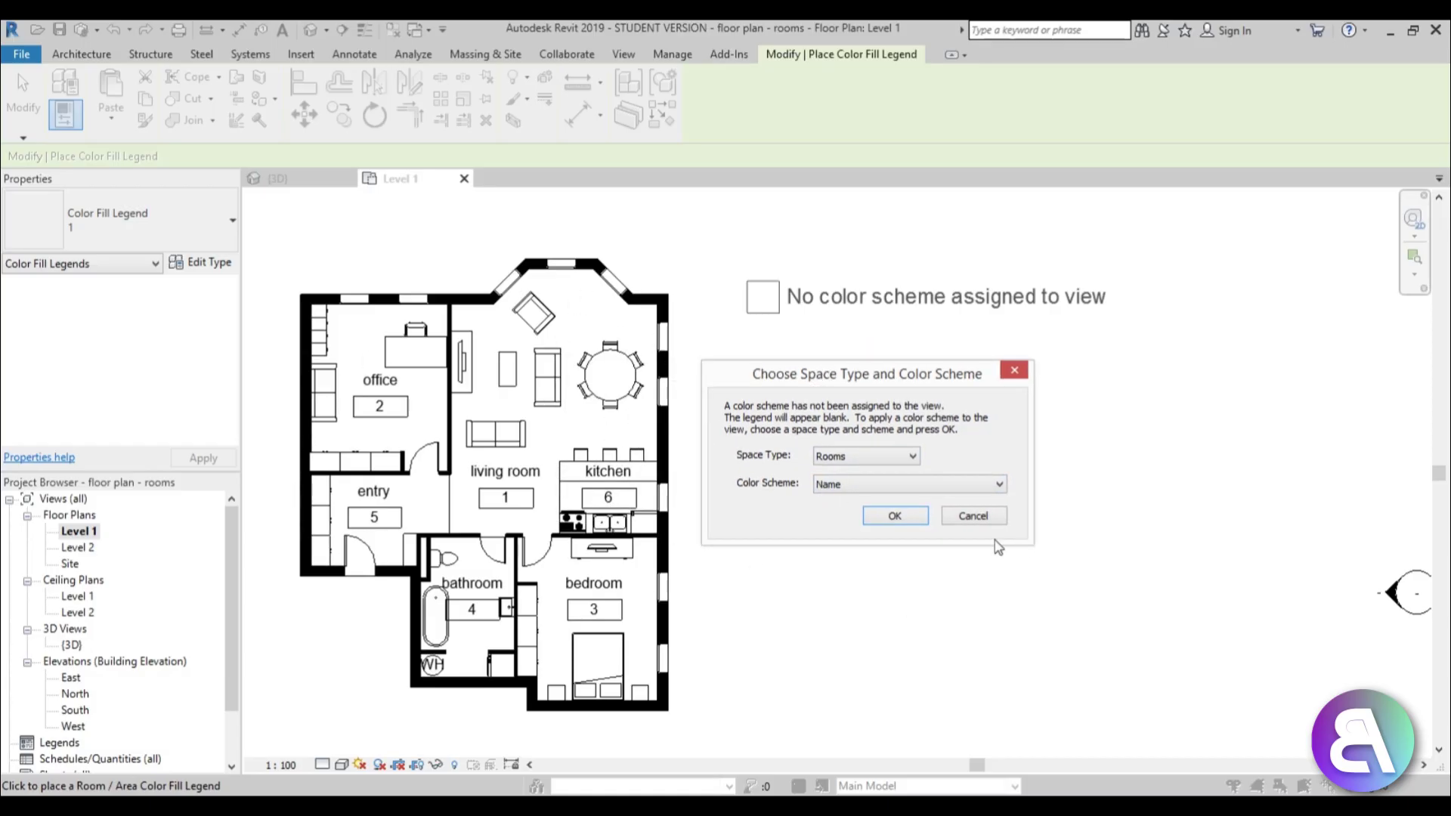
{"action": "left_click", "coordinate": [896, 516]}
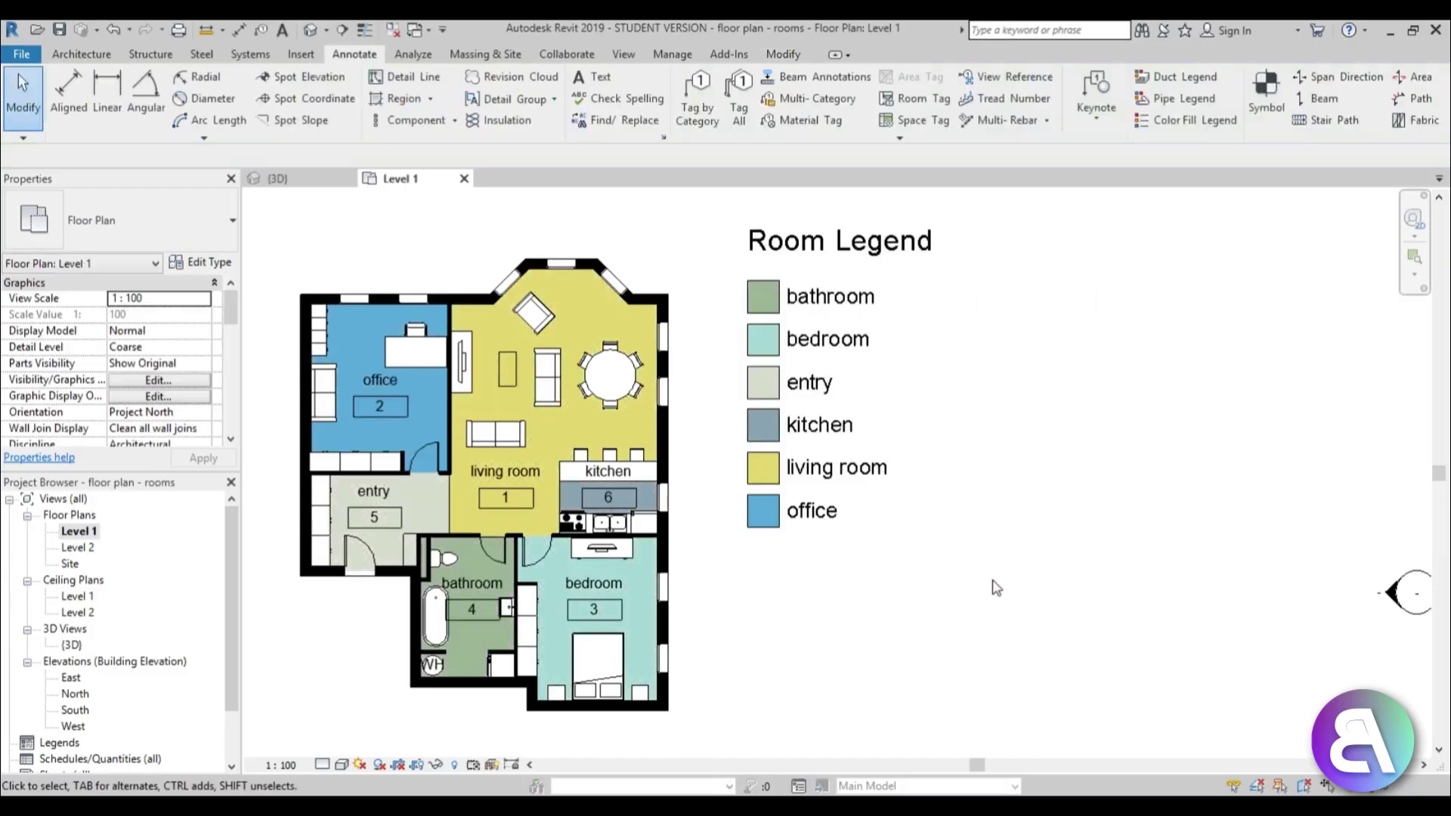
Step: Move the Room Legend down so its title lines up with the upper part of the floor plan, then deselect it
{"action": "middle_click_drag", "start_coordinate": [975, 519], "coordinate": [991, 544]}
{"action": "left_click_drag", "start_coordinate": [905, 285], "coordinate": [910, 350]}
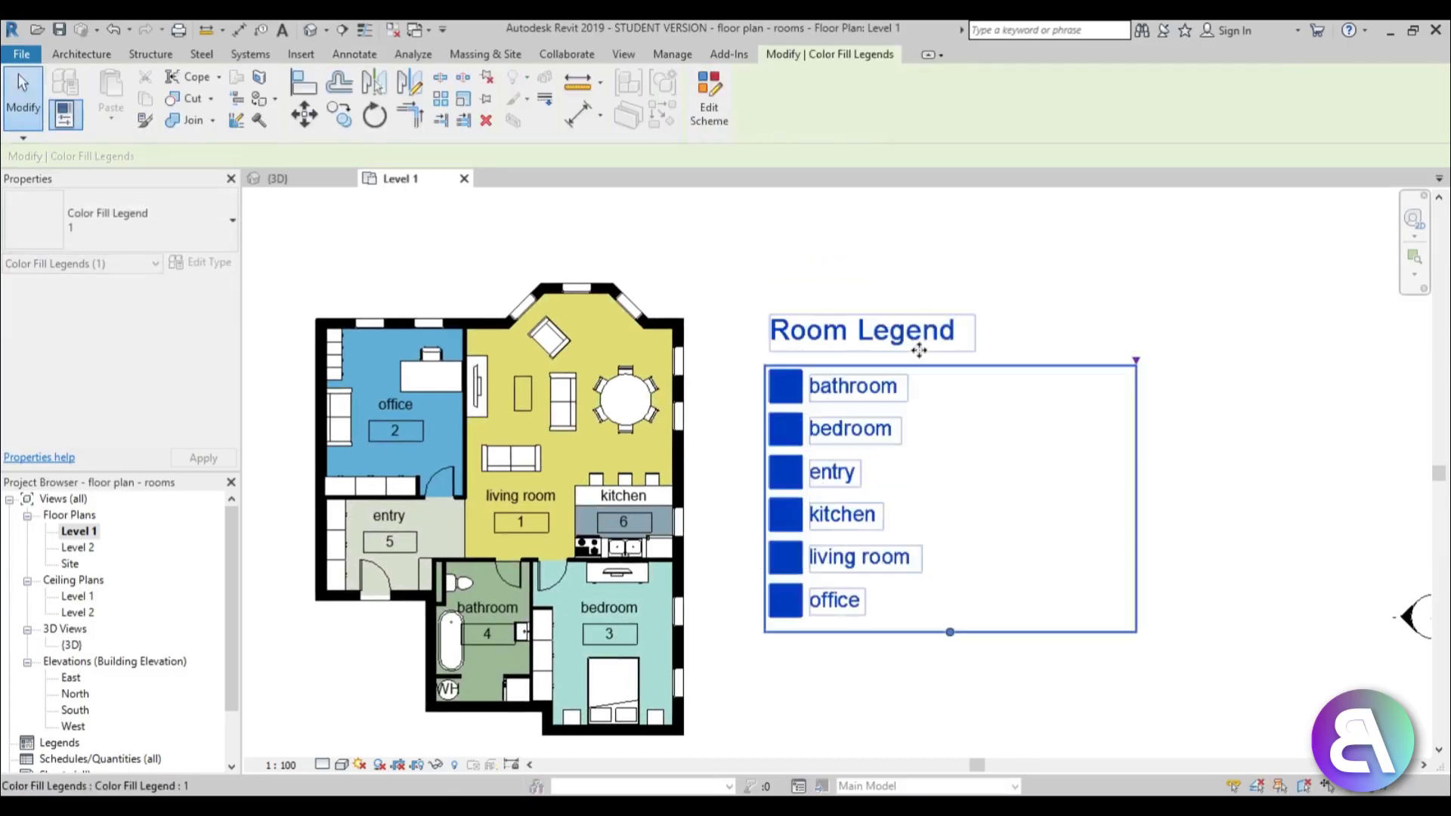
{"action": "middle_click_drag", "start_coordinate": [1065, 651], "coordinate": [1053, 518]}
{"action": "scroll", "coordinate": [1053, 518], "scroll_direction": "up", "scroll_amount": 1}
{"action": "left_click_drag", "start_coordinate": [899, 576], "coordinate": [1011, 651]}
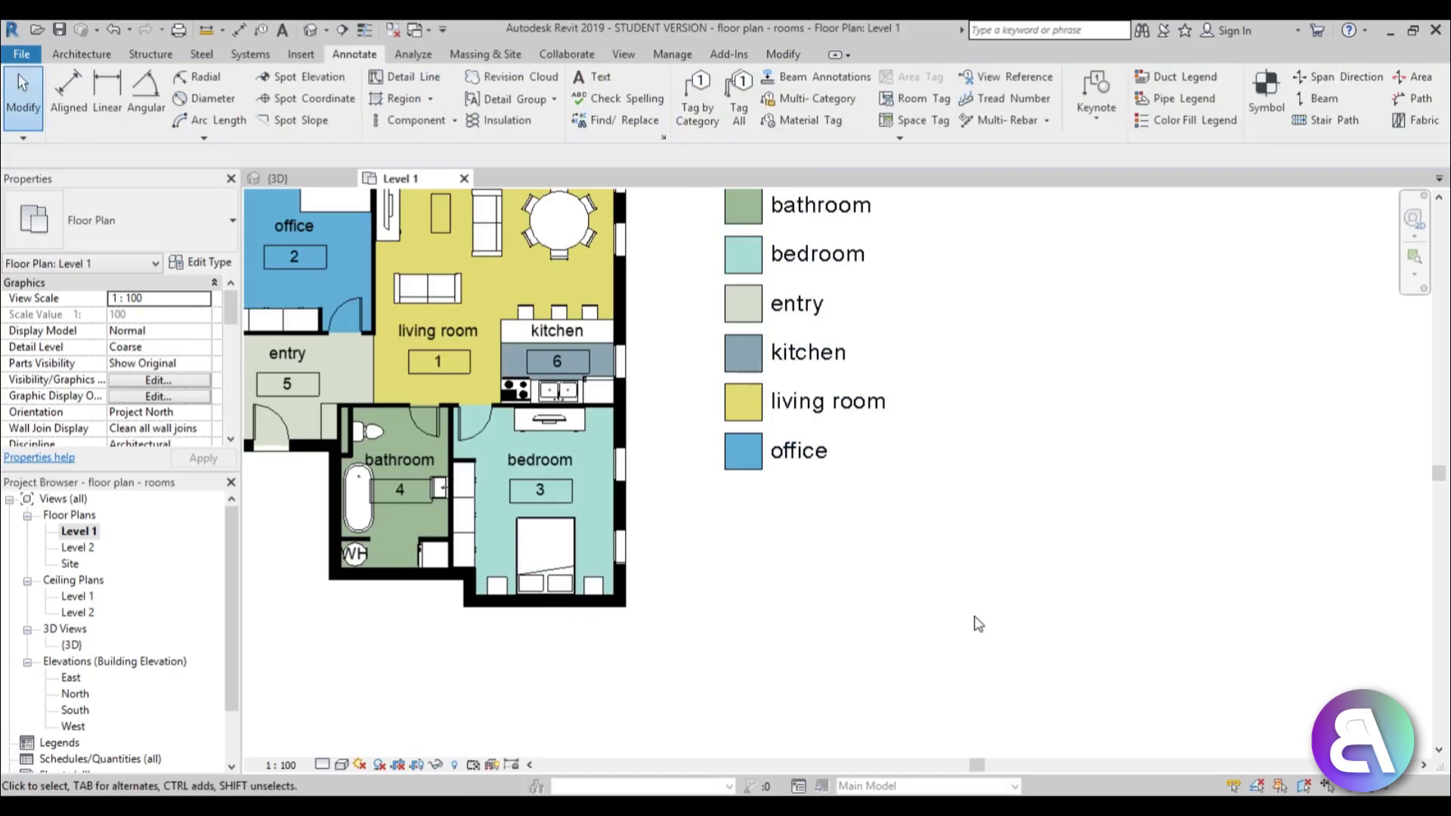
{"action": "scroll", "coordinate": [1058, 680], "scroll_direction": "down", "scroll_amount": 3}
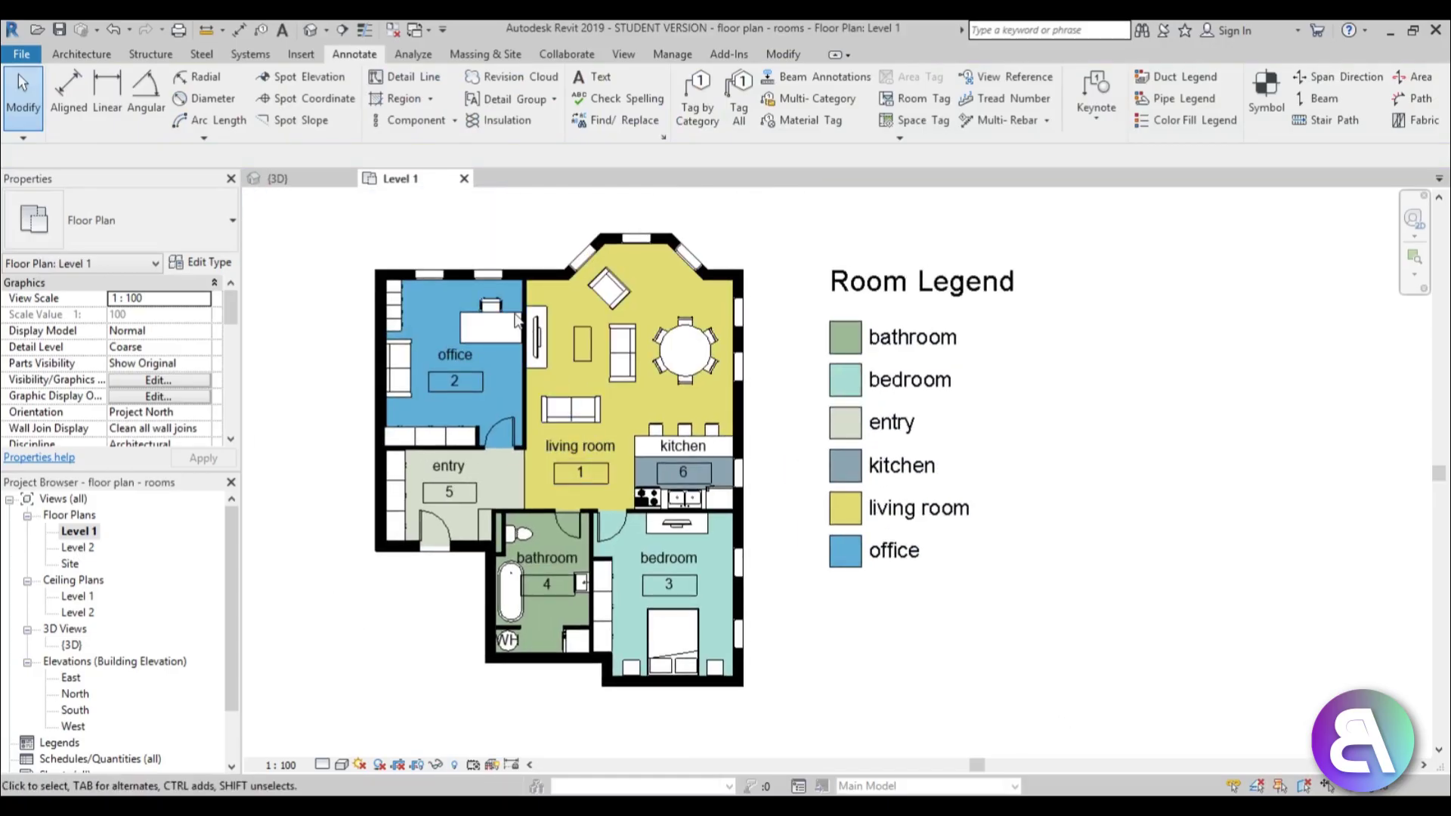
{"action": "scroll", "coordinate": [521, 310], "scroll_direction": "up", "scroll_amount": 2}
{"action": "scroll", "coordinate": [708, 439], "scroll_direction": "down", "scroll_amount": 1}
{"action": "middle_click_drag", "start_coordinate": [708, 440], "coordinate": [690, 435]}
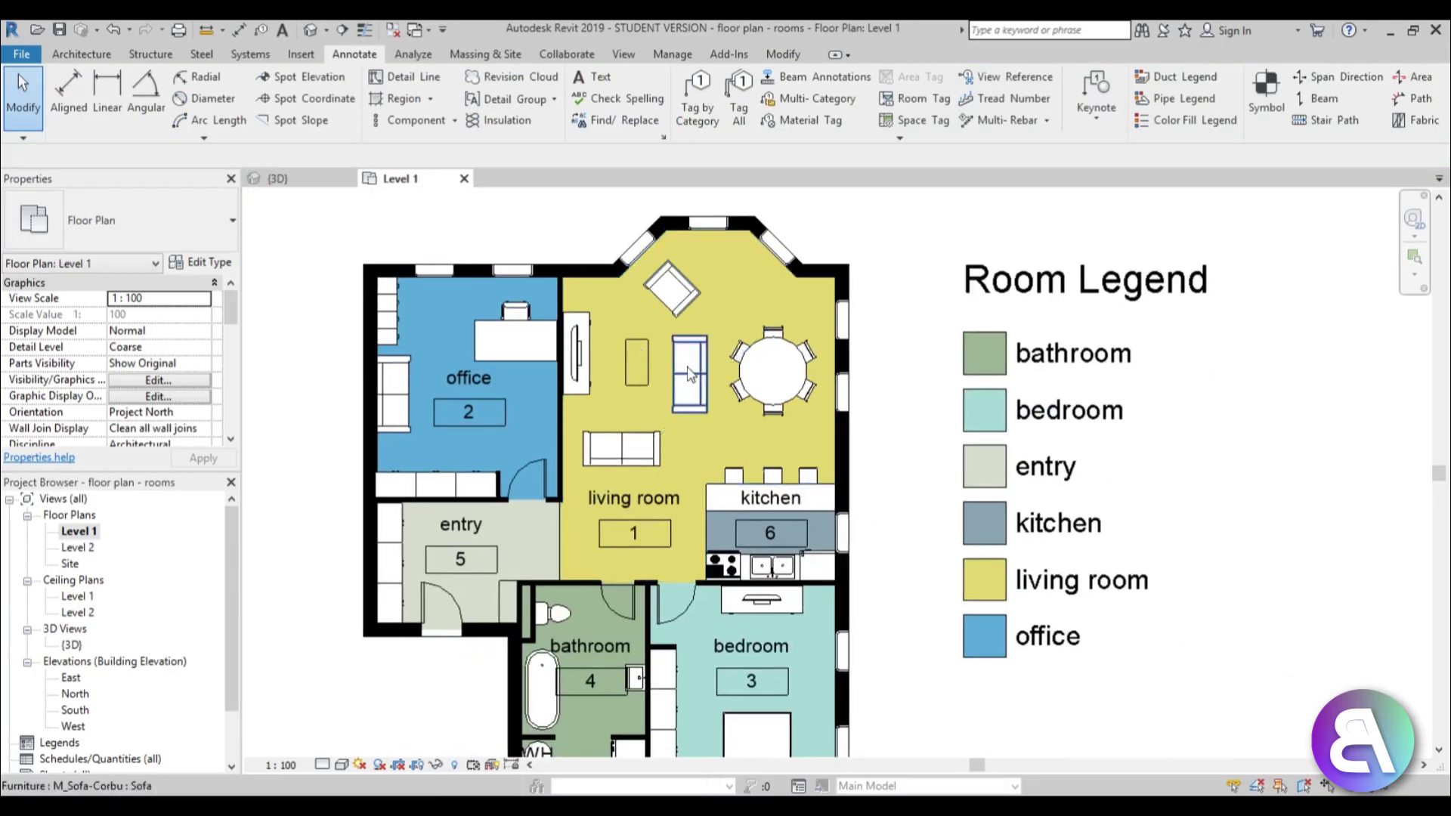
{"action": "middle_click_drag", "start_coordinate": [693, 376], "coordinate": [628, 470]}
{"action": "scroll", "coordinate": [627, 469], "scroll_direction": "down", "scroll_amount": 2}
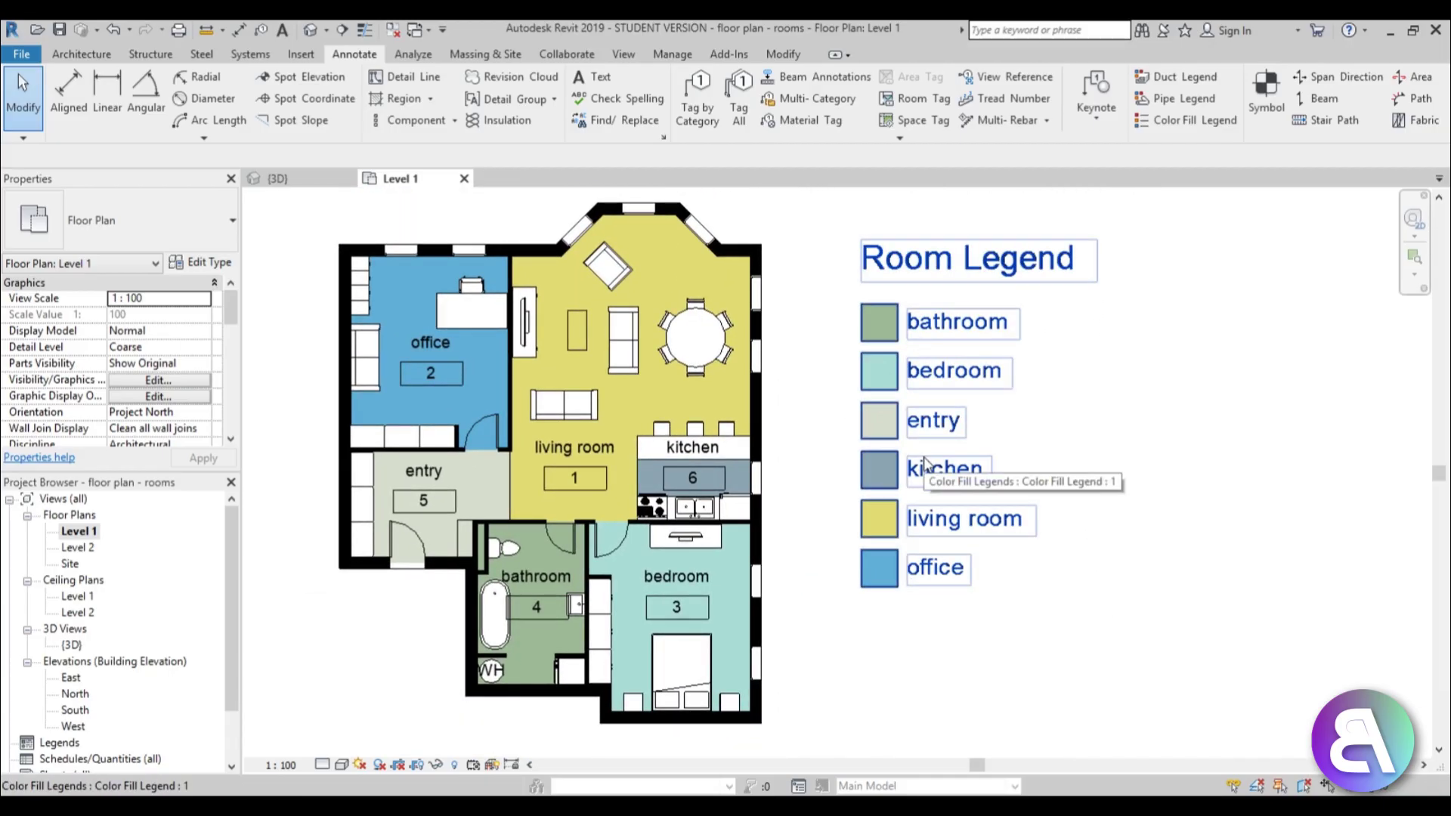
Step: Open the Room Legend's color scheme for editing and set the bathroom color to dark blue, RGB 000-000-160
{"action": "left_click", "coordinate": [955, 269]}
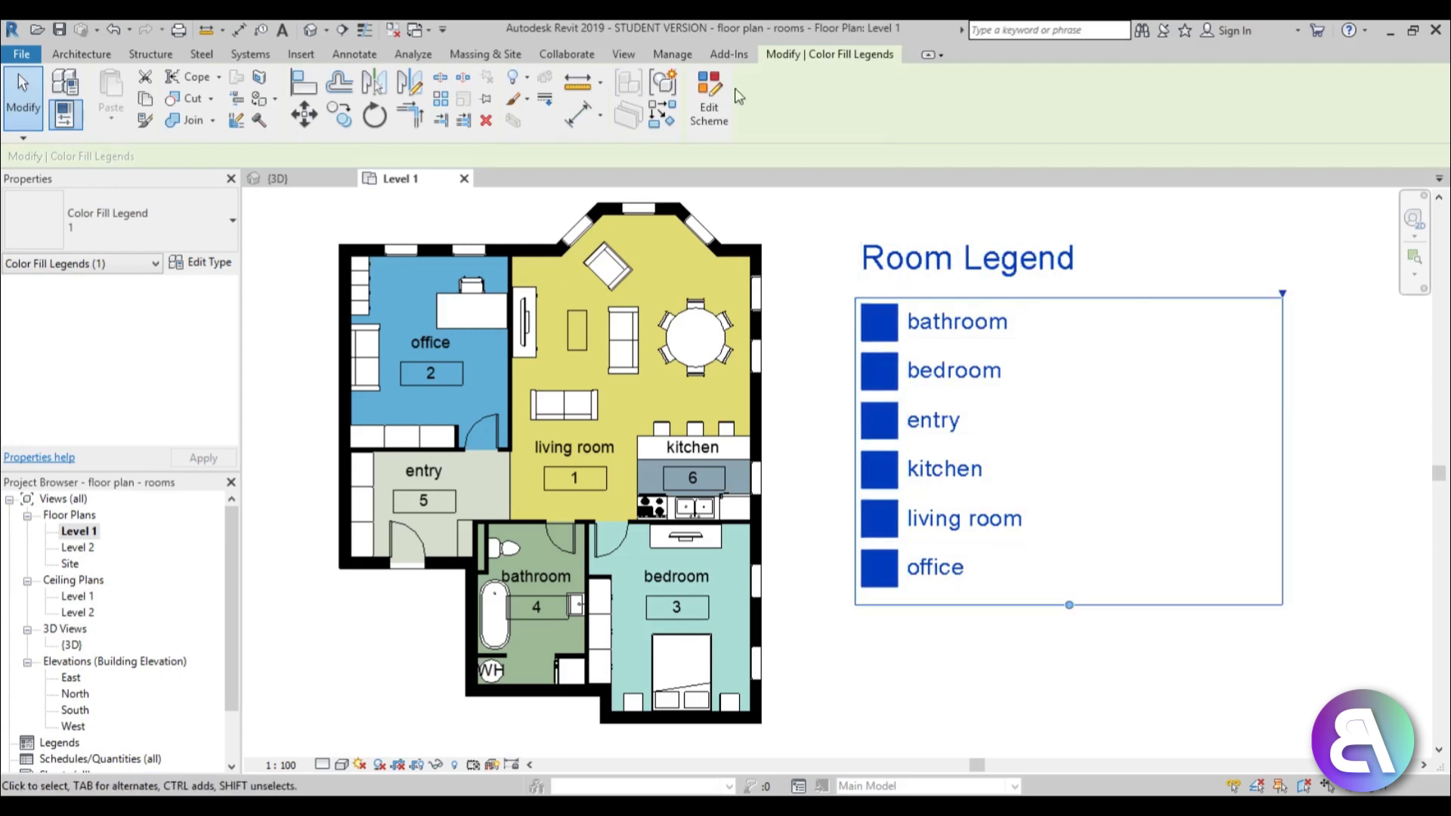
{"action": "left_click", "coordinate": [707, 121]}
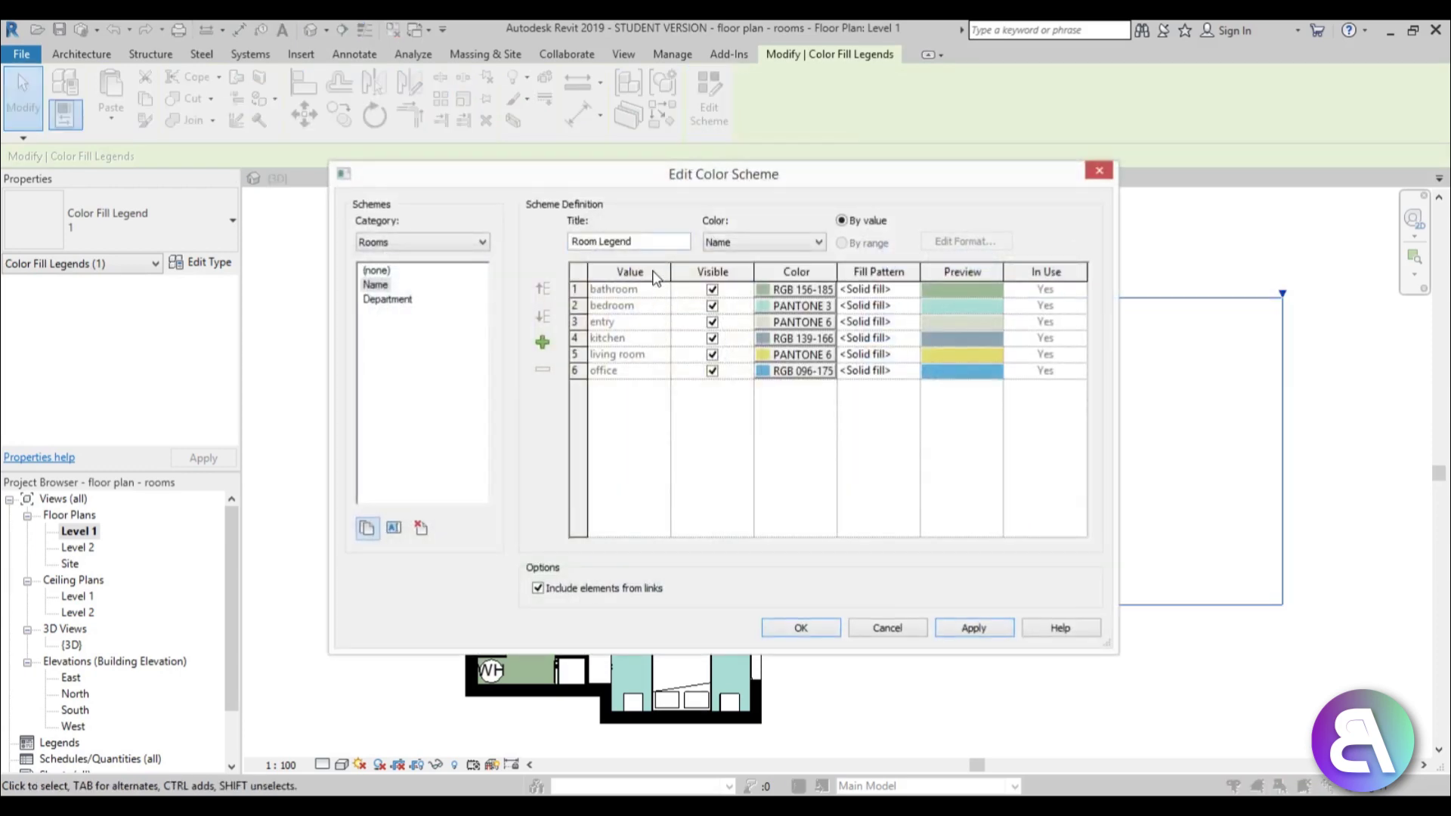
{"action": "left_click_drag", "start_coordinate": [786, 178], "coordinate": [684, 187]}
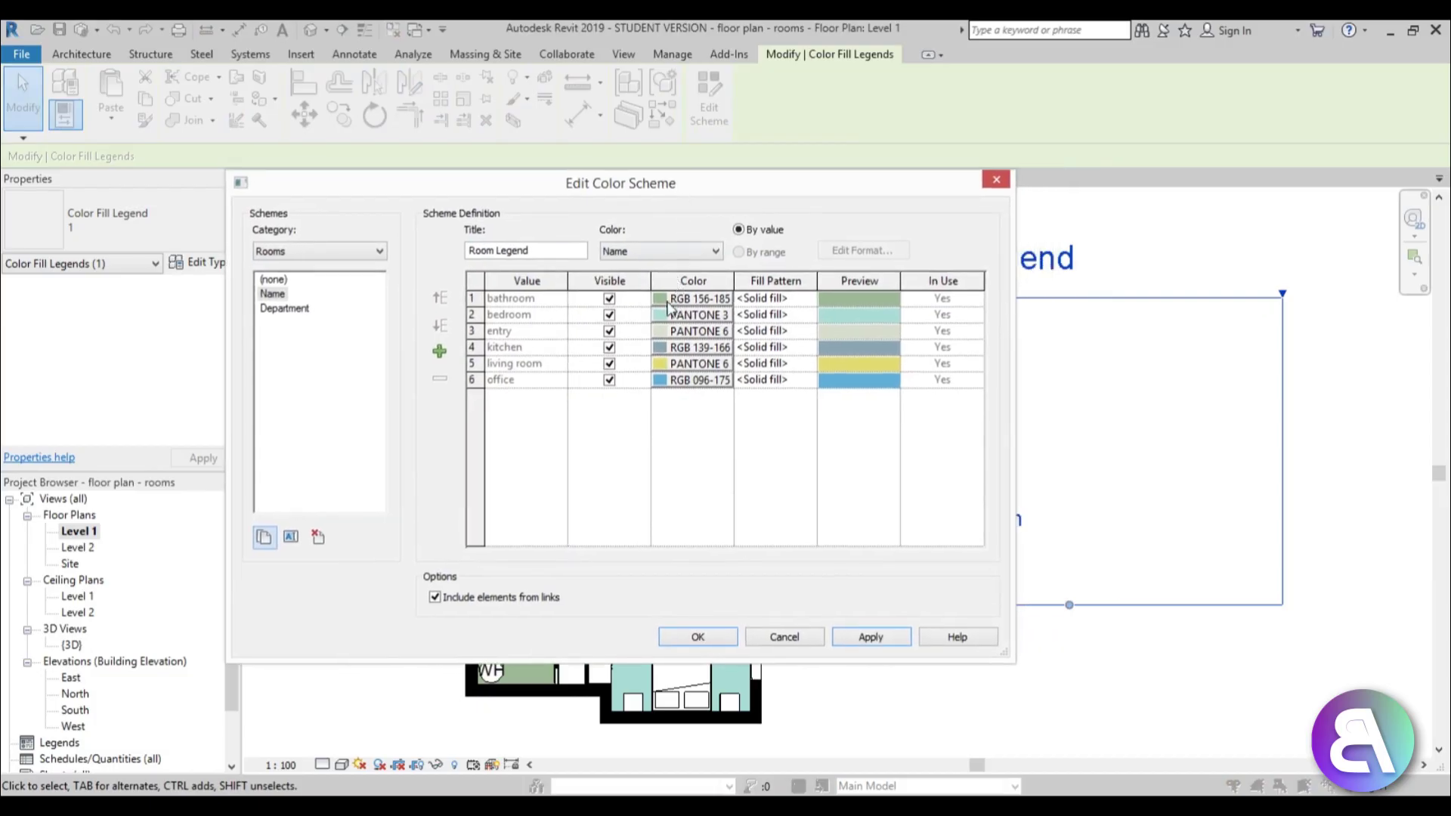
{"action": "left_click", "coordinate": [679, 301]}
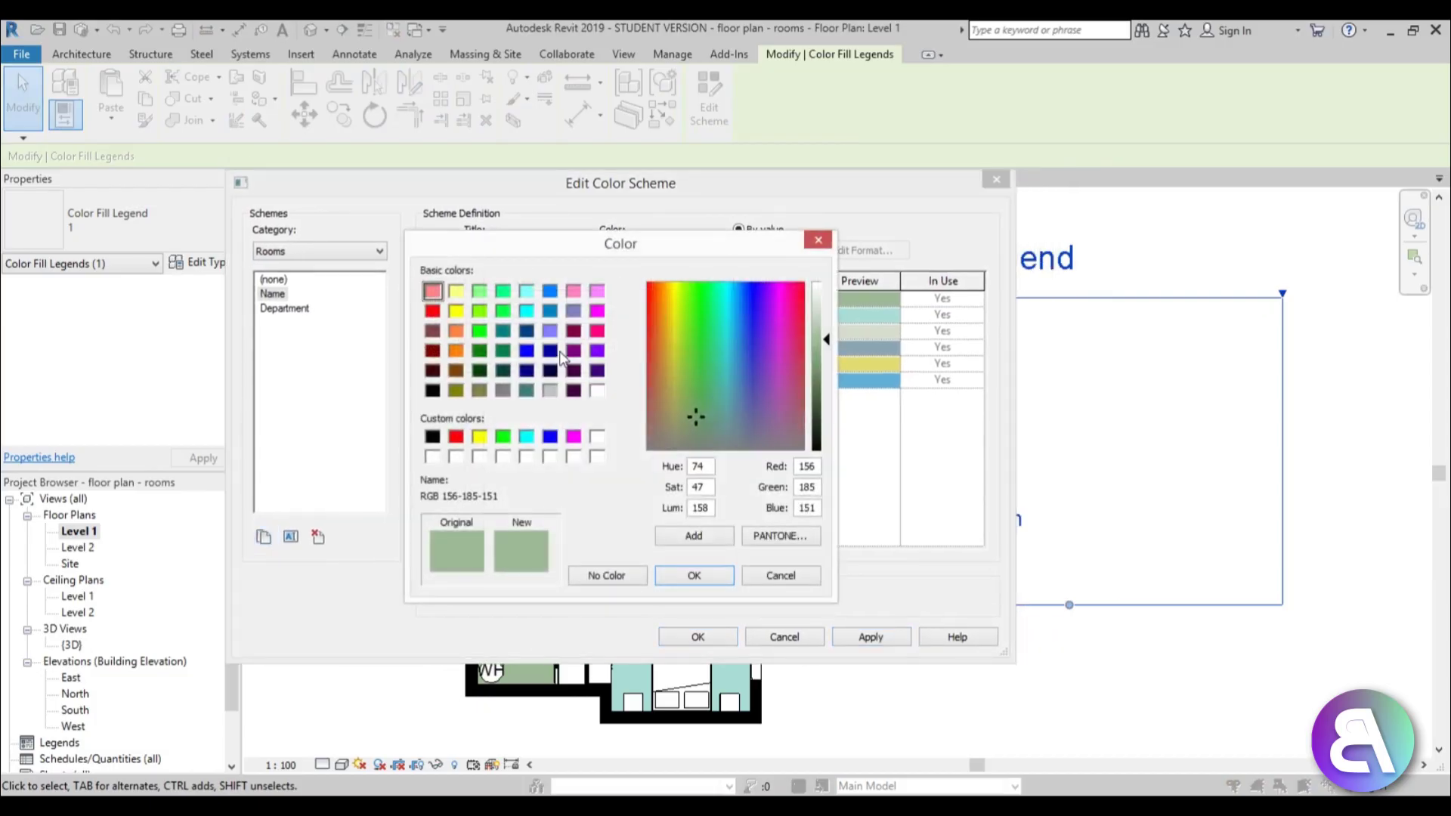
{"action": "left_click", "coordinate": [550, 351]}
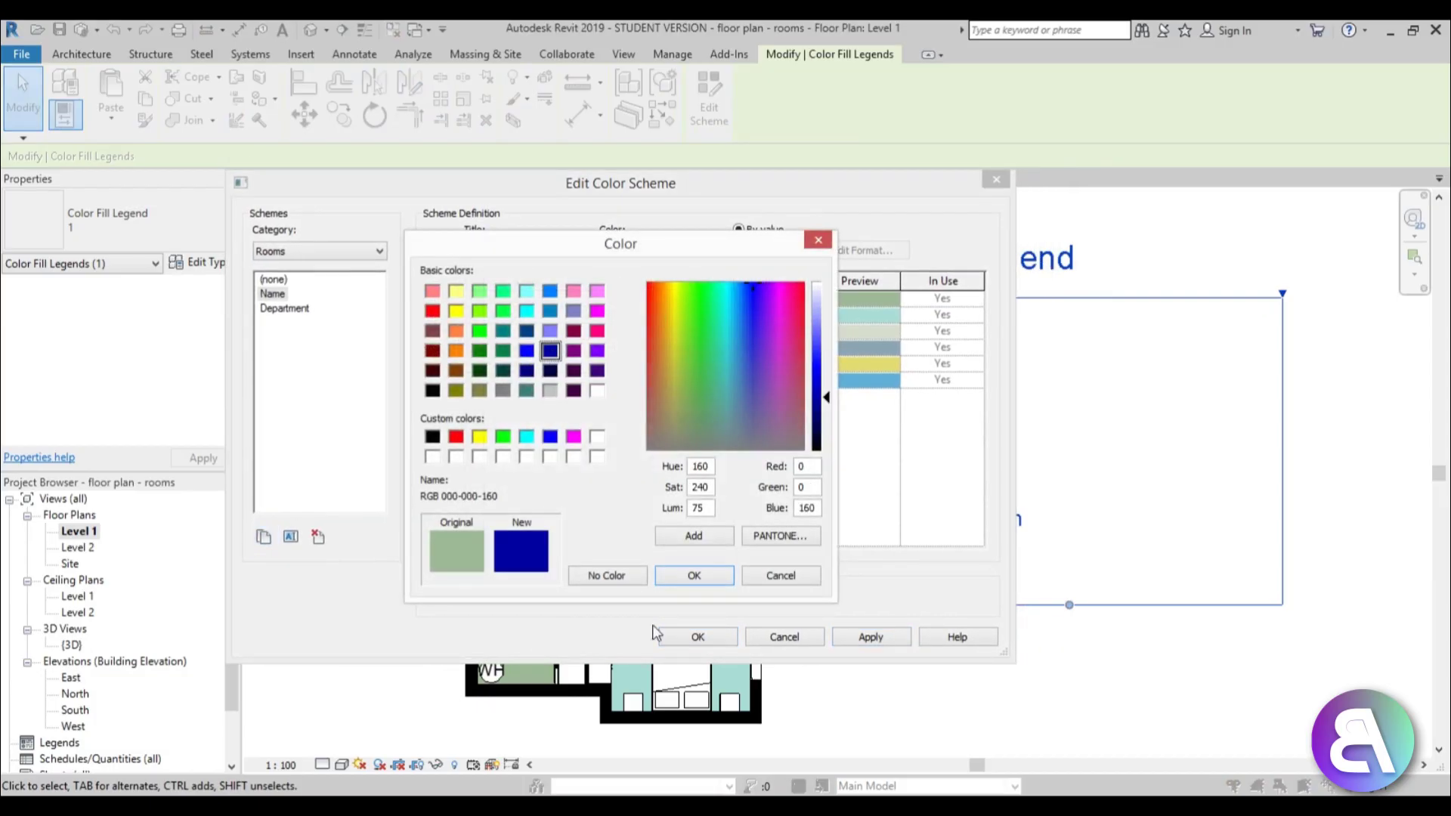
{"action": "left_click", "coordinate": [693, 577]}
Step: Set the bathroom's fill pattern to a diagonal crosshatch, apply the color scheme and deselect the legend
{"action": "left_click", "coordinate": [790, 302]}
{"action": "left_click", "coordinate": [807, 299]}
{"action": "scroll", "coordinate": [796, 363], "scroll_direction": "down", "scroll_amount": 2}
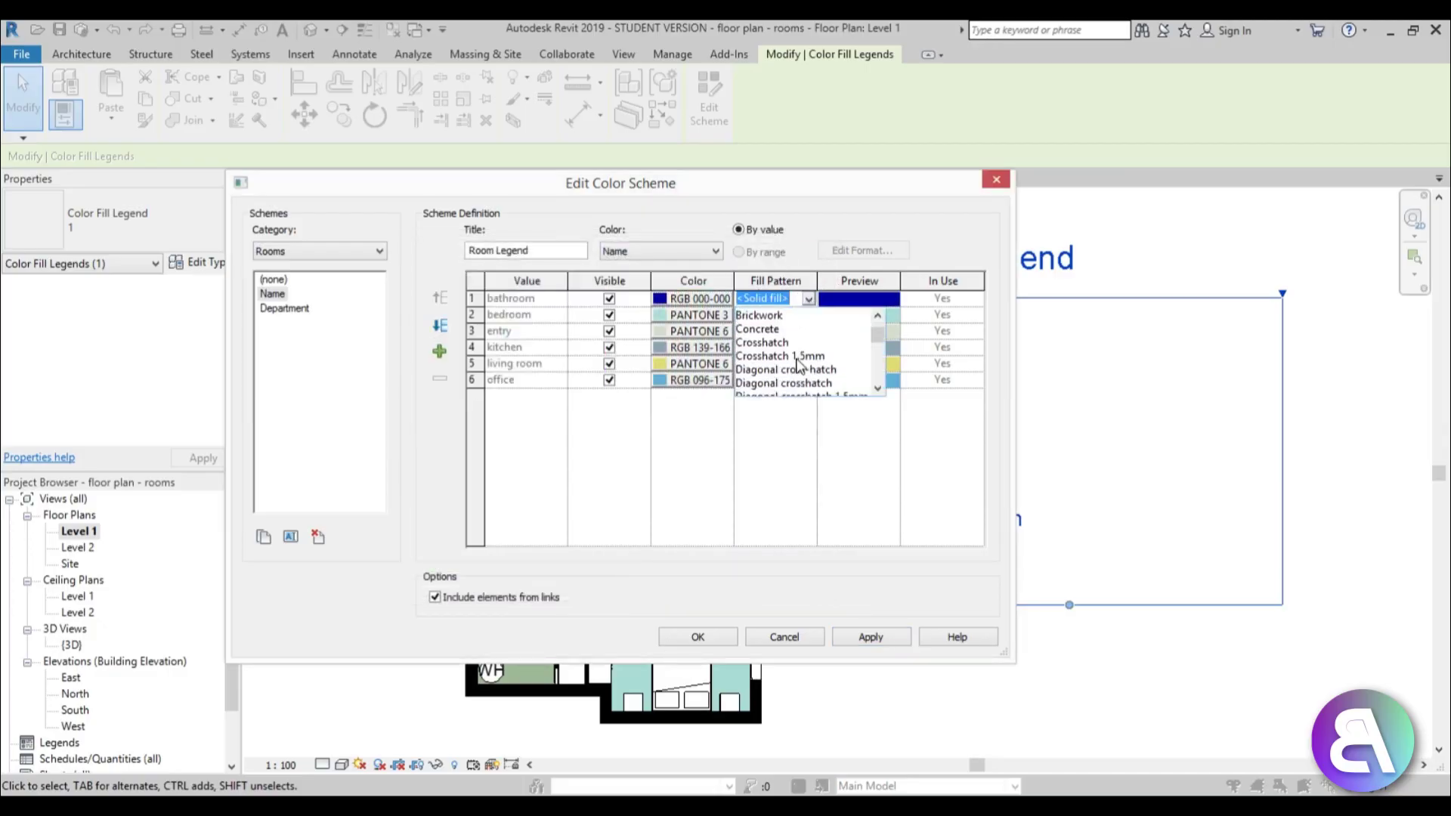
{"action": "scroll", "coordinate": [822, 368], "scroll_direction": "down", "scroll_amount": 2}
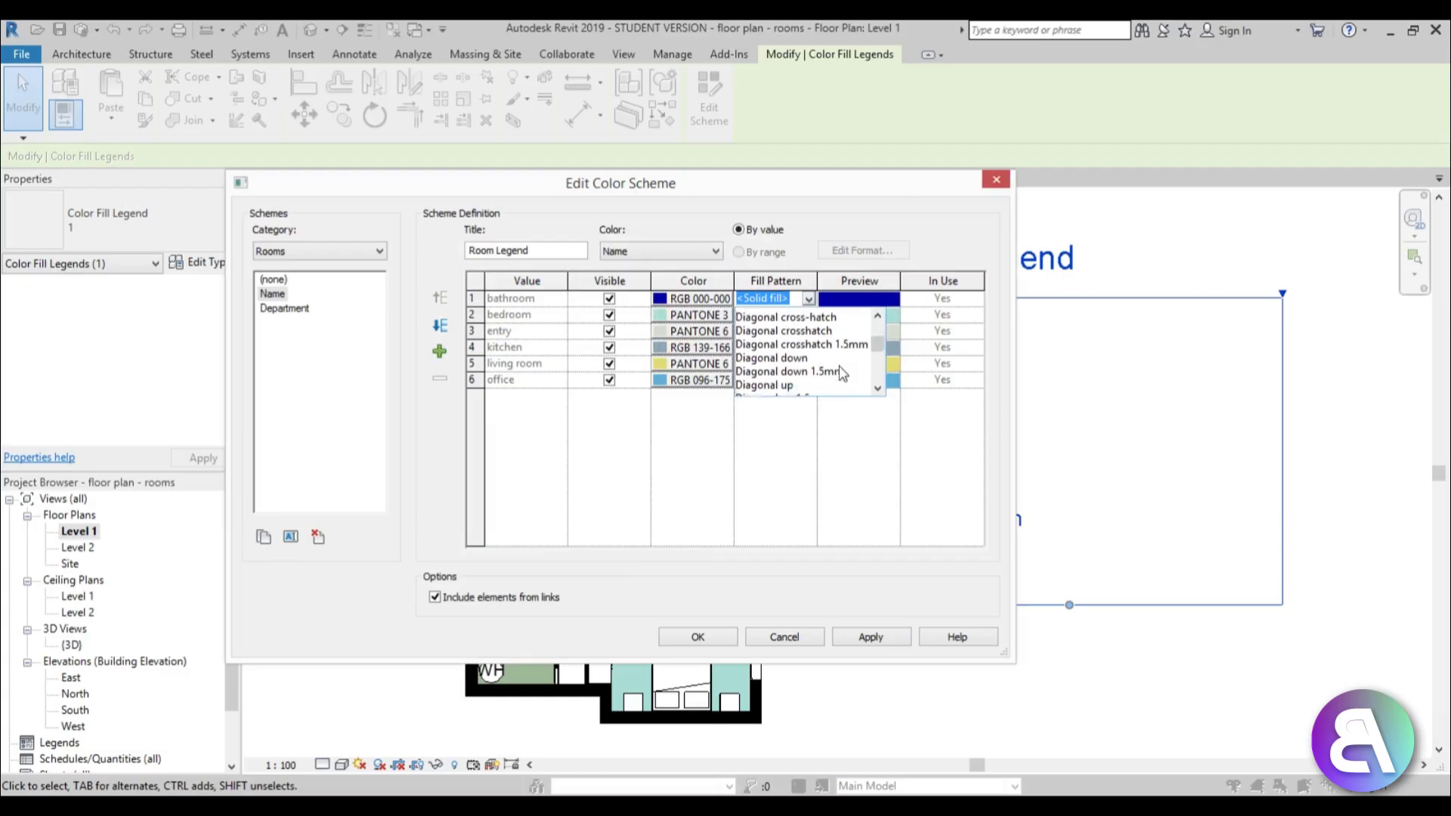
{"action": "scroll", "coordinate": [798, 378], "scroll_direction": "up", "scroll_amount": 2}
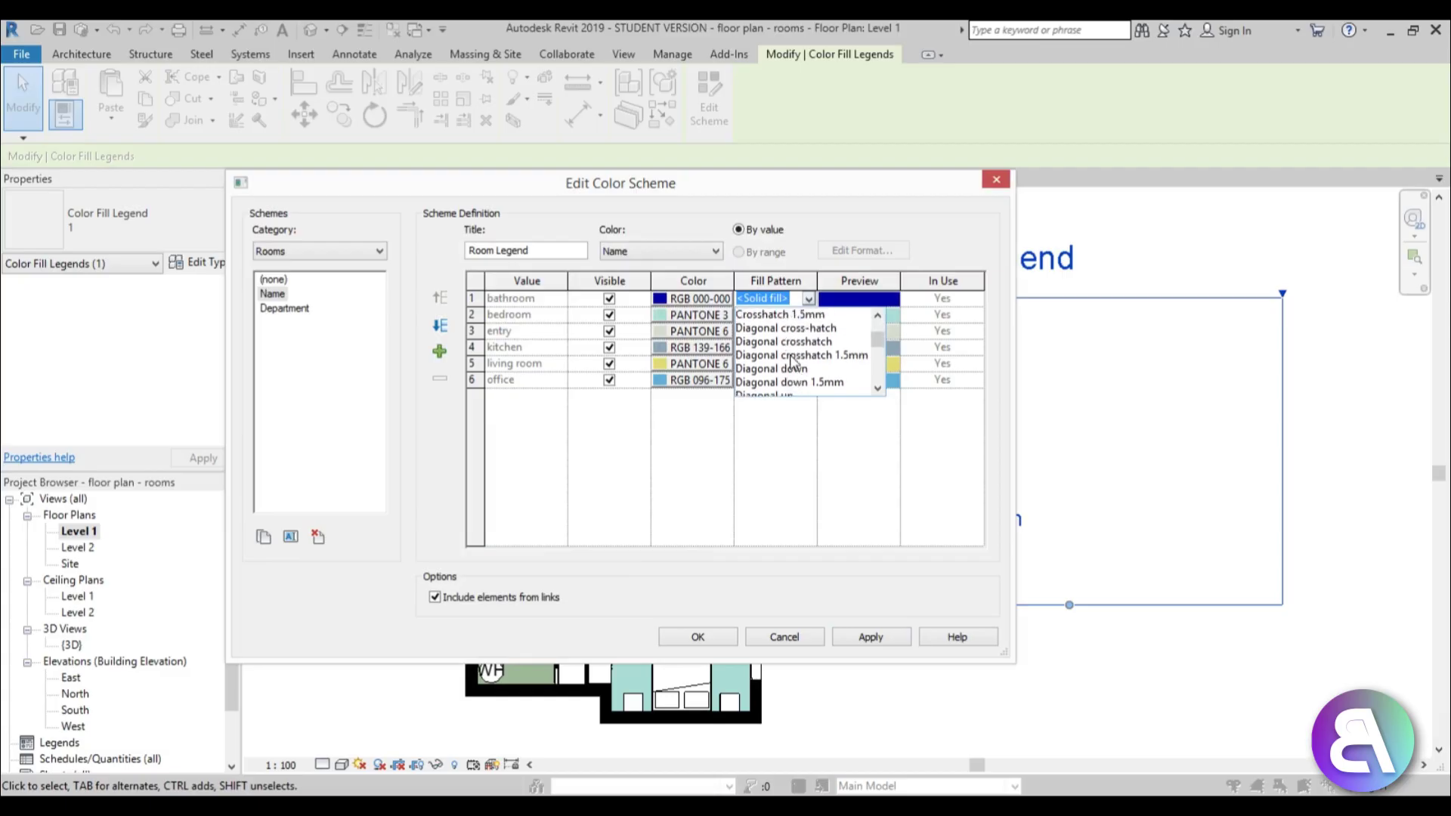
{"action": "left_click", "coordinate": [796, 365]}
{"action": "left_click", "coordinate": [869, 639]}
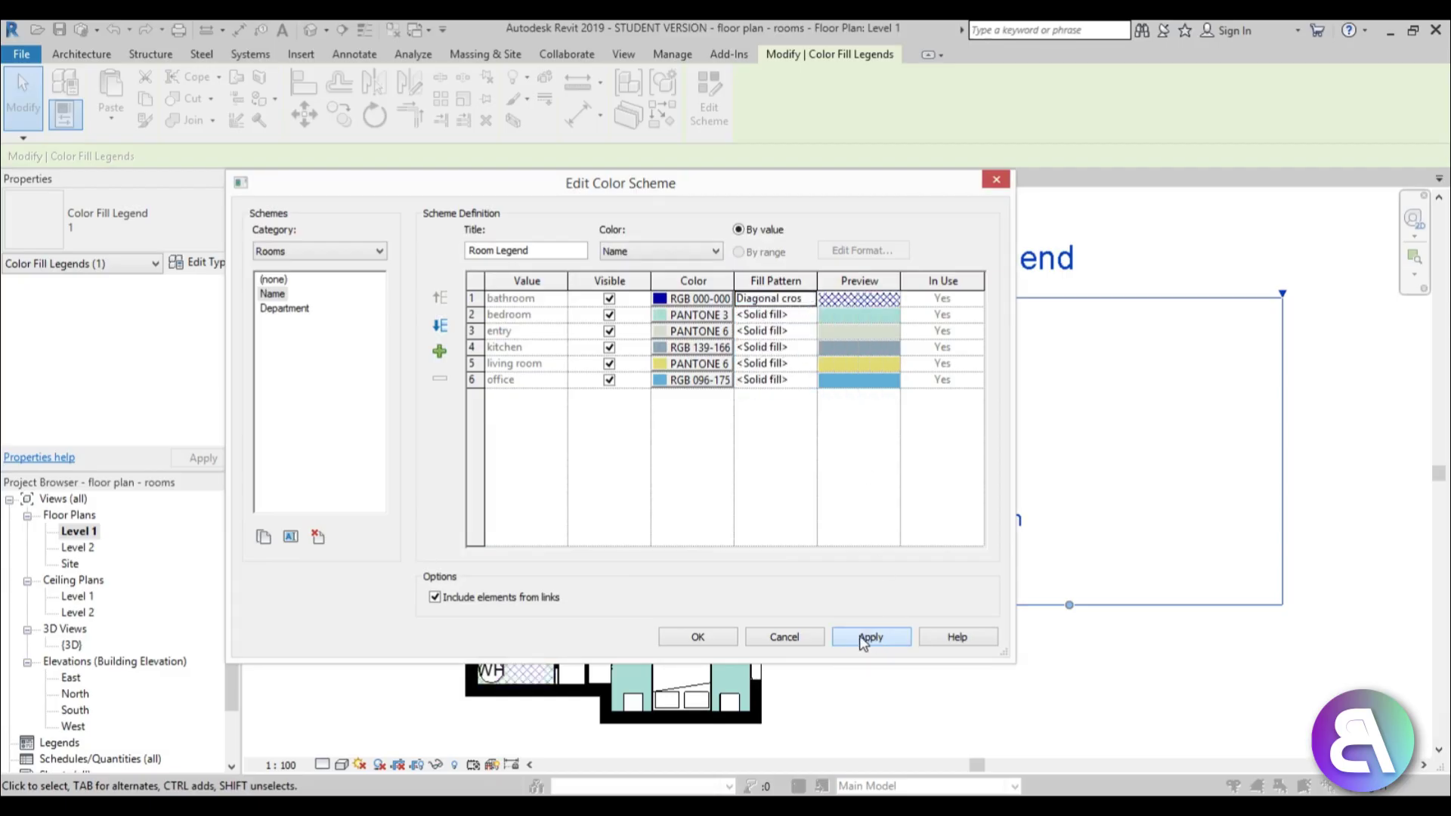
{"action": "left_click", "coordinate": [708, 642]}
{"action": "left_click", "coordinate": [887, 671]}
{"action": "scroll", "coordinate": [550, 470], "scroll_direction": "up", "scroll_amount": 5}
{"action": "scroll", "coordinate": [555, 491], "scroll_direction": "down", "scroll_amount": 4}
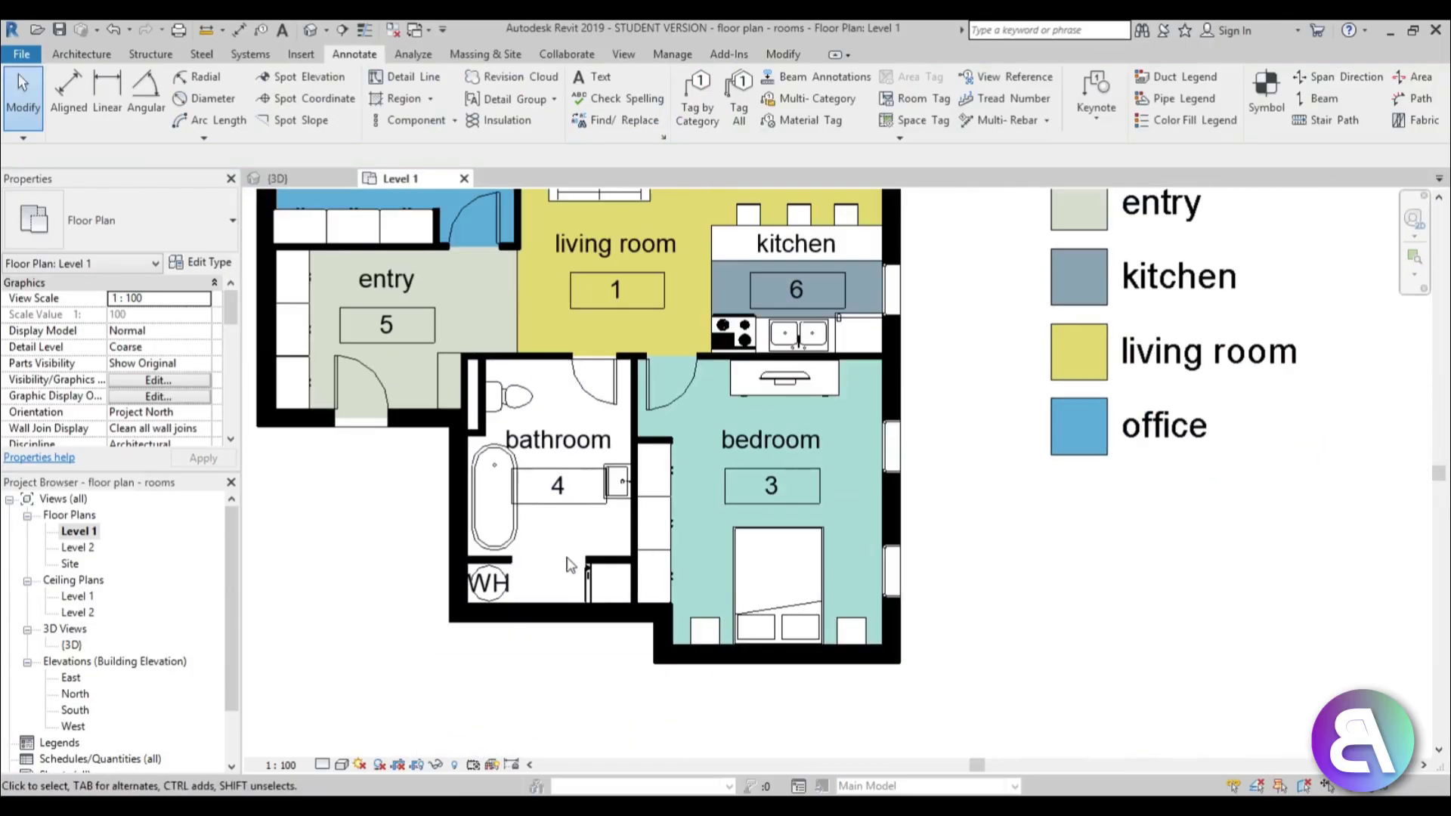
{"action": "scroll", "coordinate": [994, 580], "scroll_direction": "down", "scroll_amount": 4}
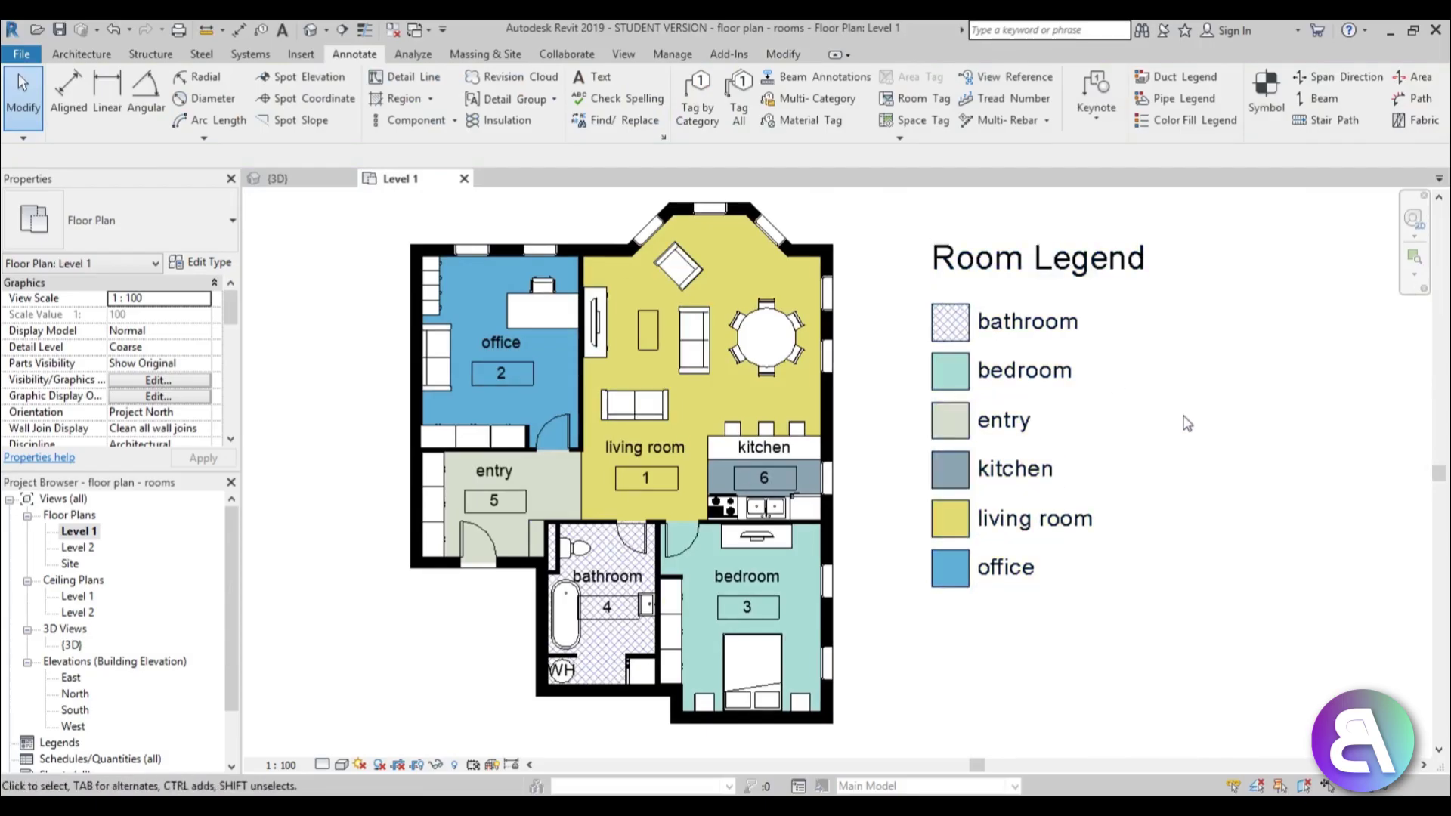
{"action": "middle_click_drag", "start_coordinate": [1139, 428], "coordinate": [1103, 418]}
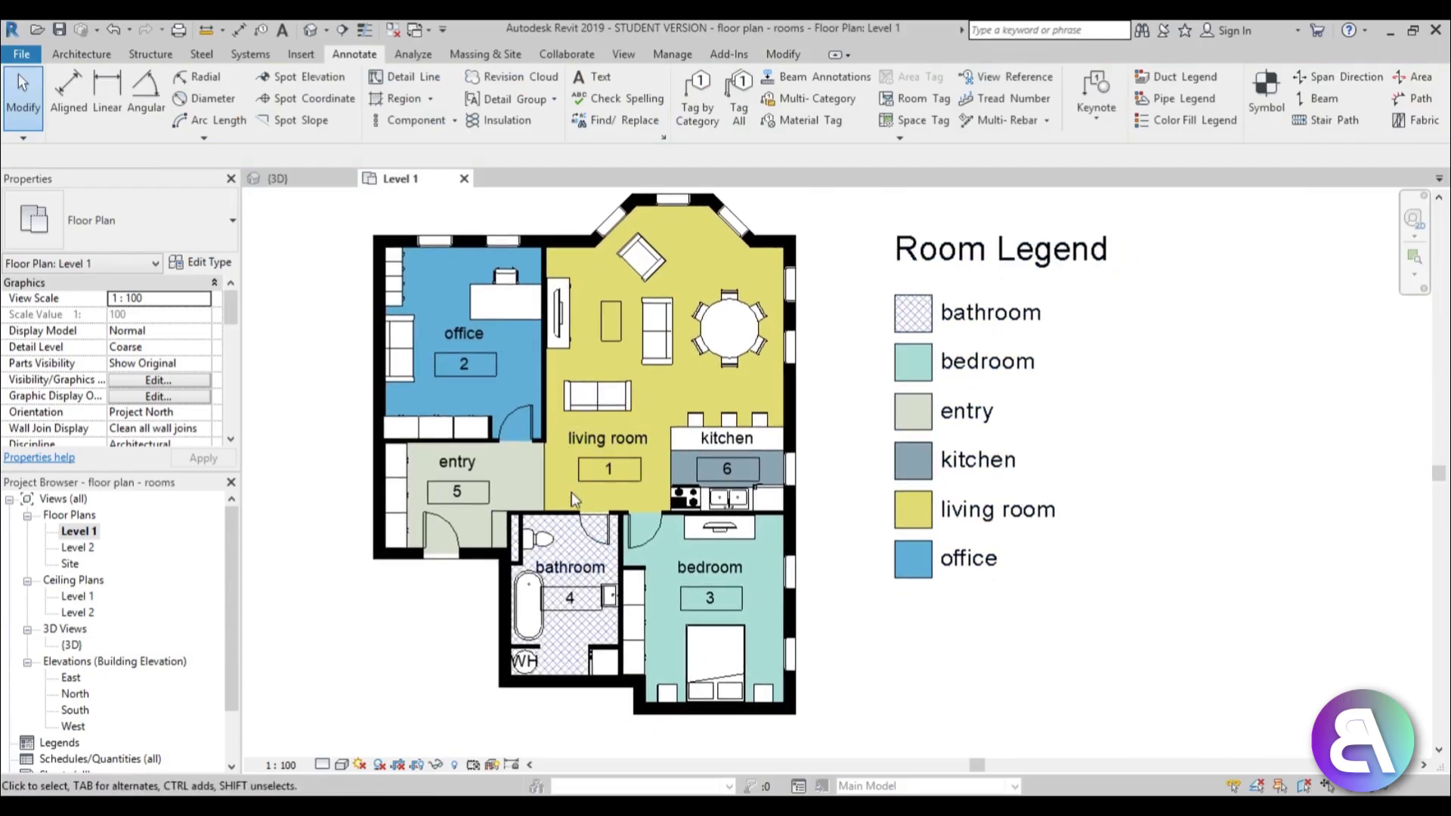
Step: Select the six room tags on the floor plan, without the rooms themselves, and delete them
{"action": "scroll", "coordinate": [575, 510], "scroll_direction": "up", "scroll_amount": 2}
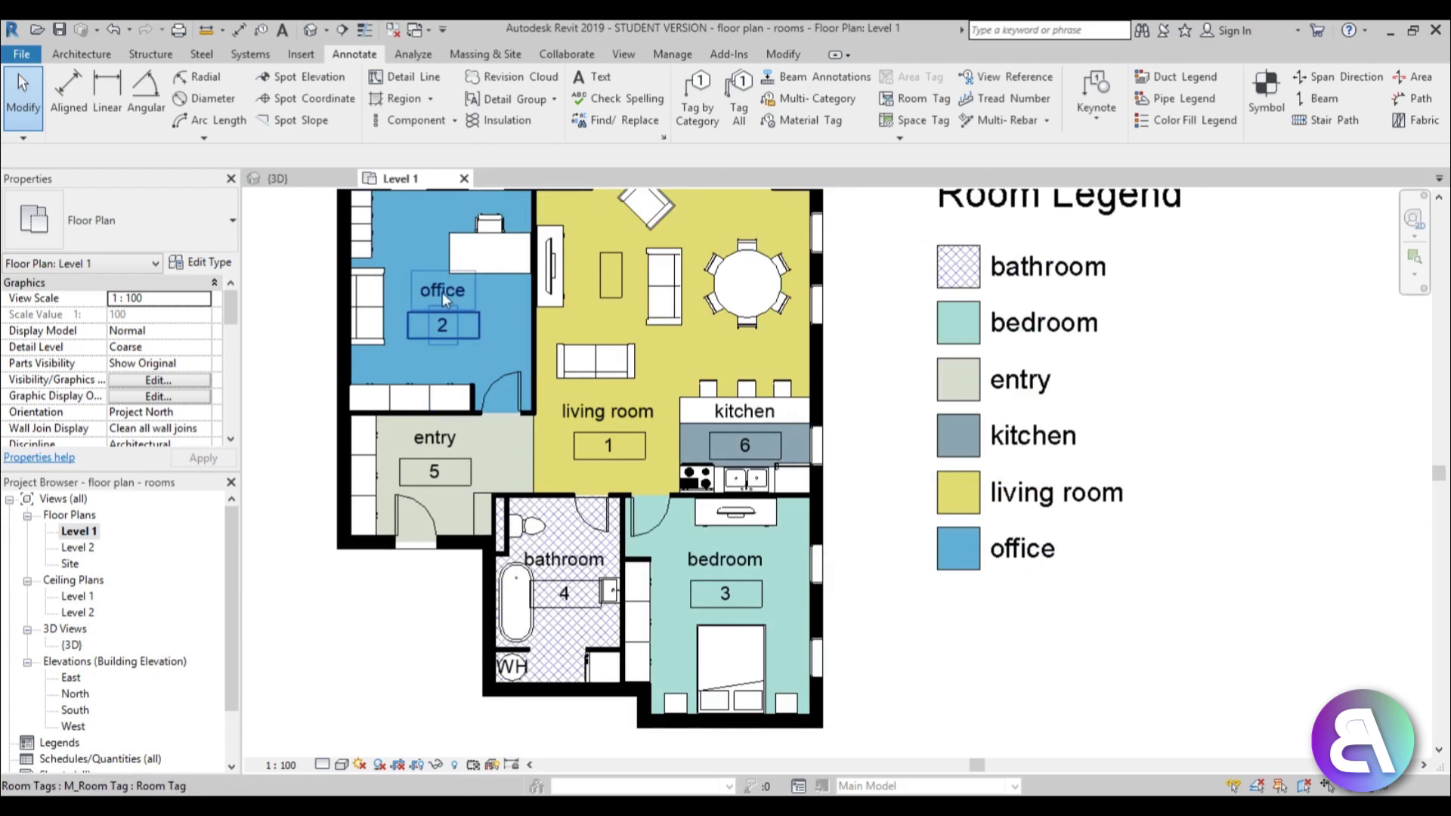
{"action": "left_click", "coordinate": [749, 445]}
{"action": "left_click", "coordinate": [609, 439], "text": "ctrl"}
{"action": "left_click", "coordinate": [434, 467], "text": "ctrl"}
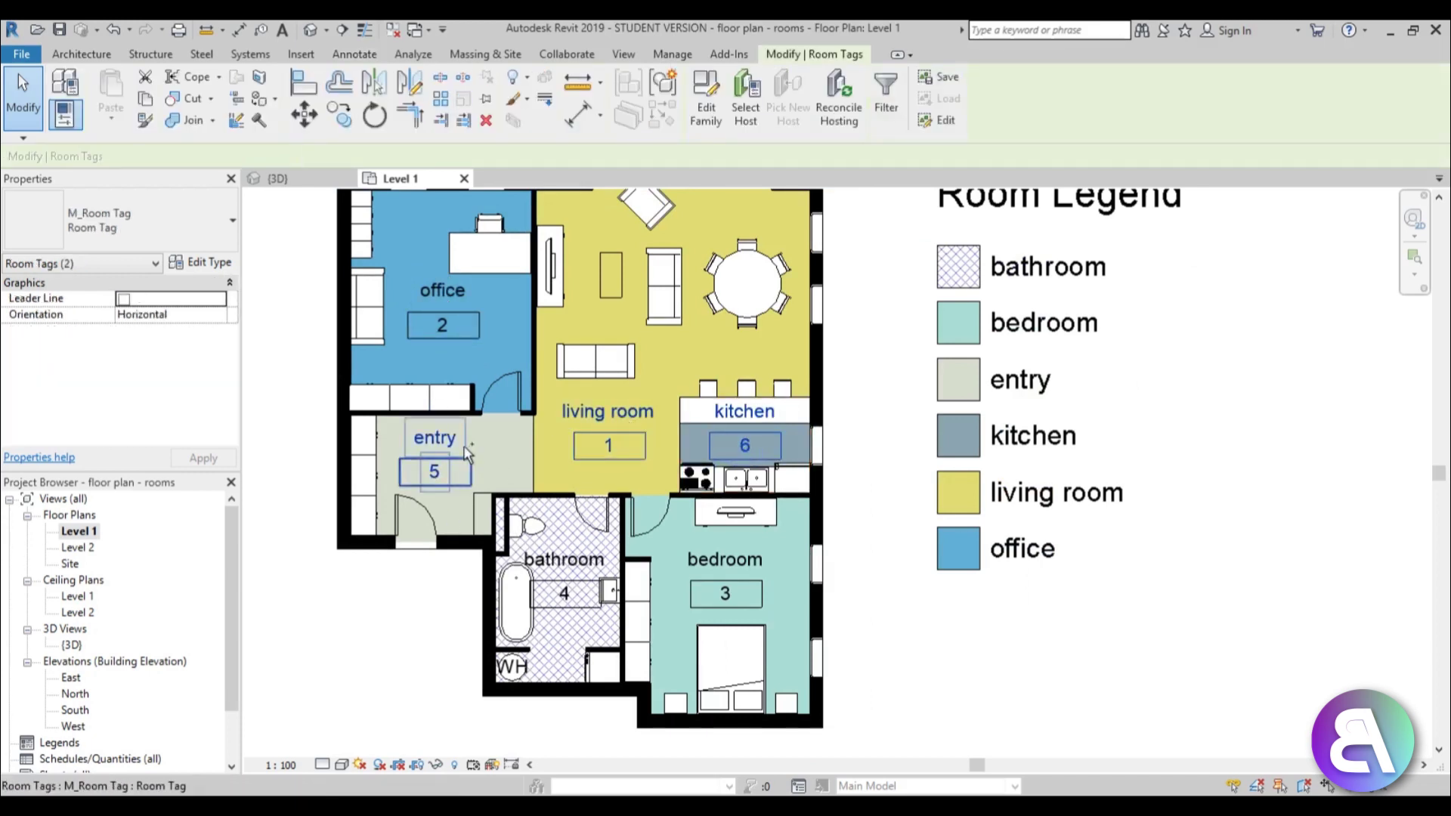
{"action": "left_click", "coordinate": [427, 329], "text": "ctrl"}
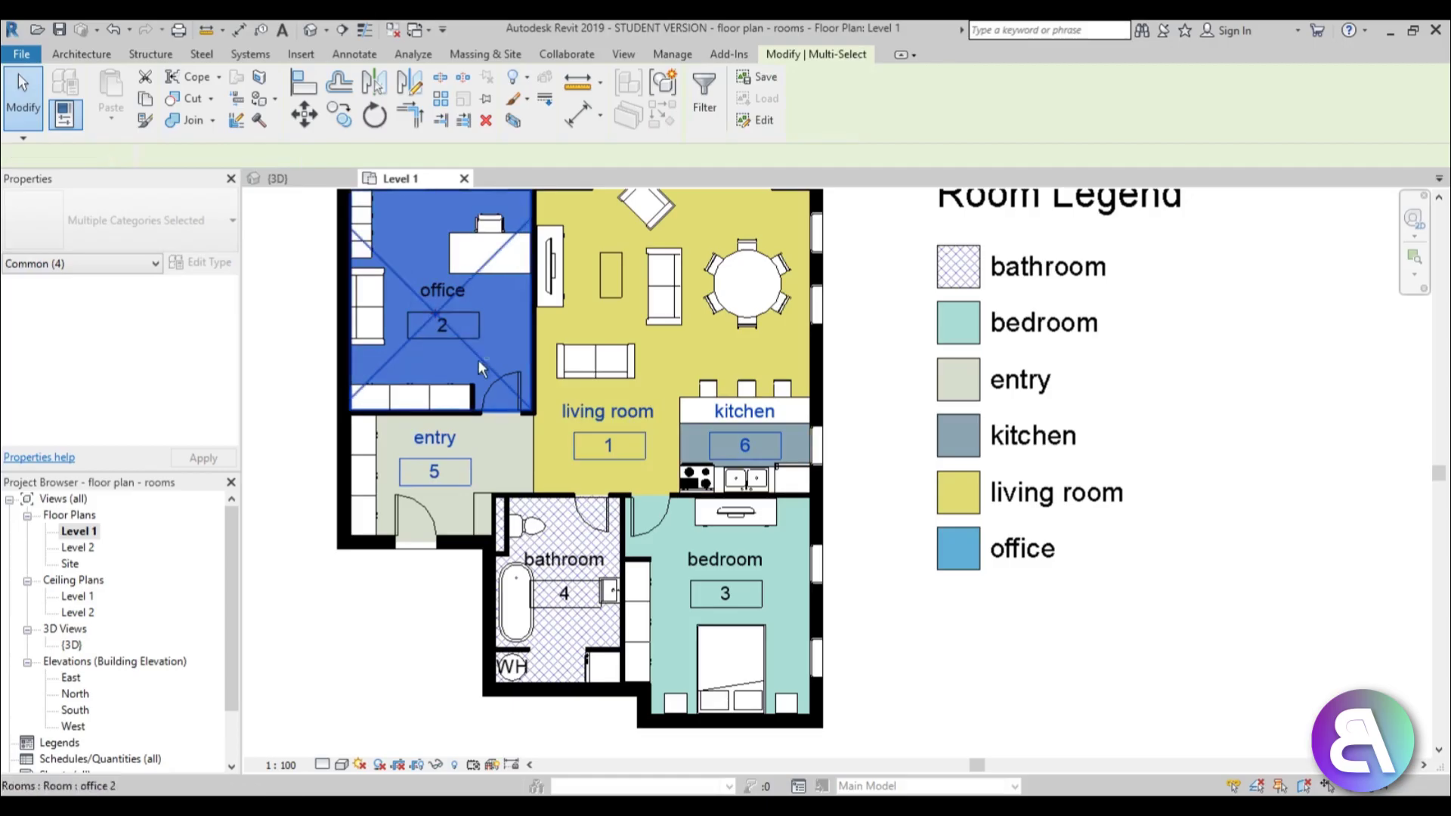
{"action": "left_click", "coordinate": [478, 359], "text": "shift"}
{"action": "left_click", "coordinate": [442, 340], "text": "ctrl"}
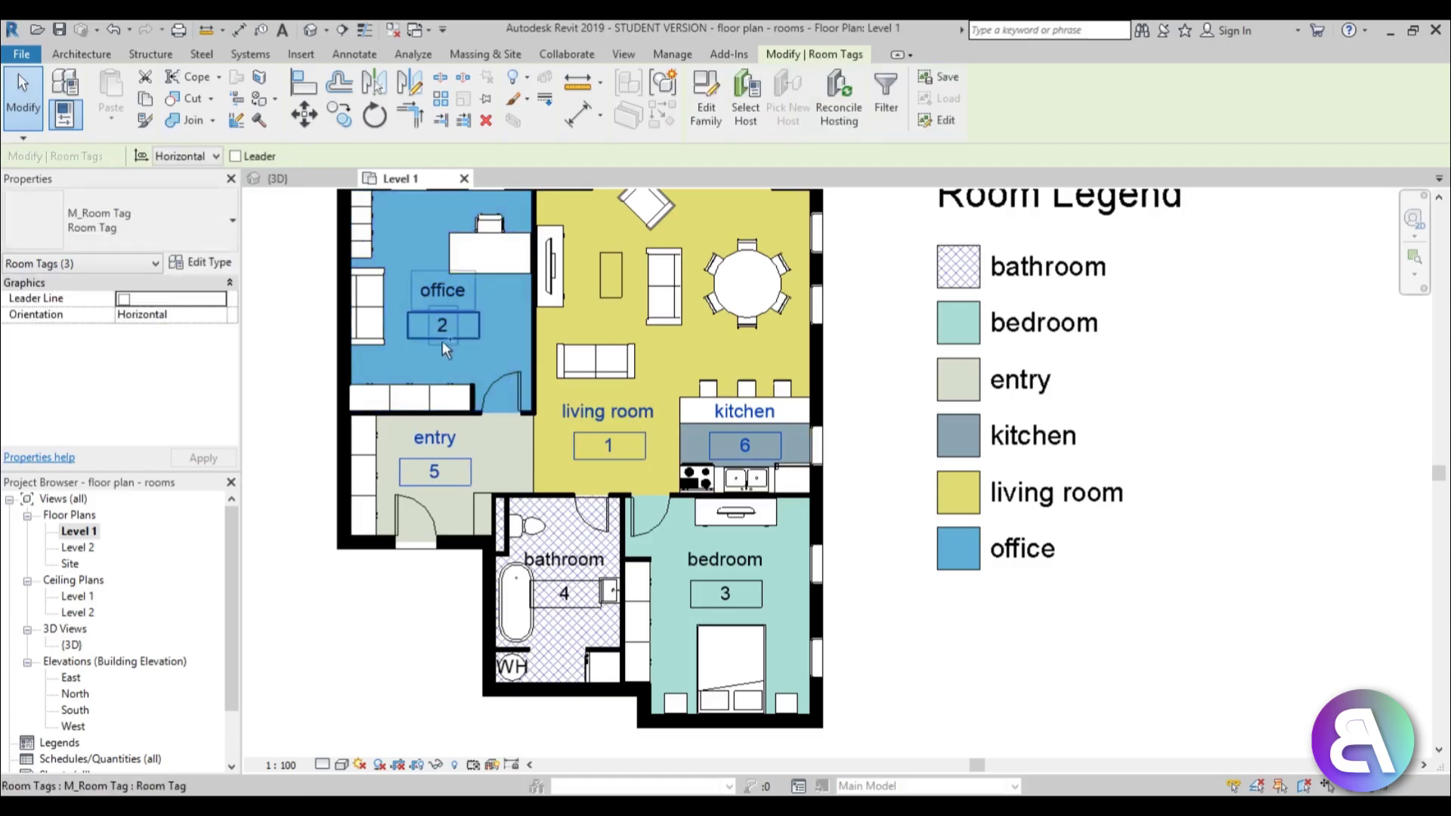
{"action": "left_click", "coordinate": [589, 573], "text": "ctrl"}
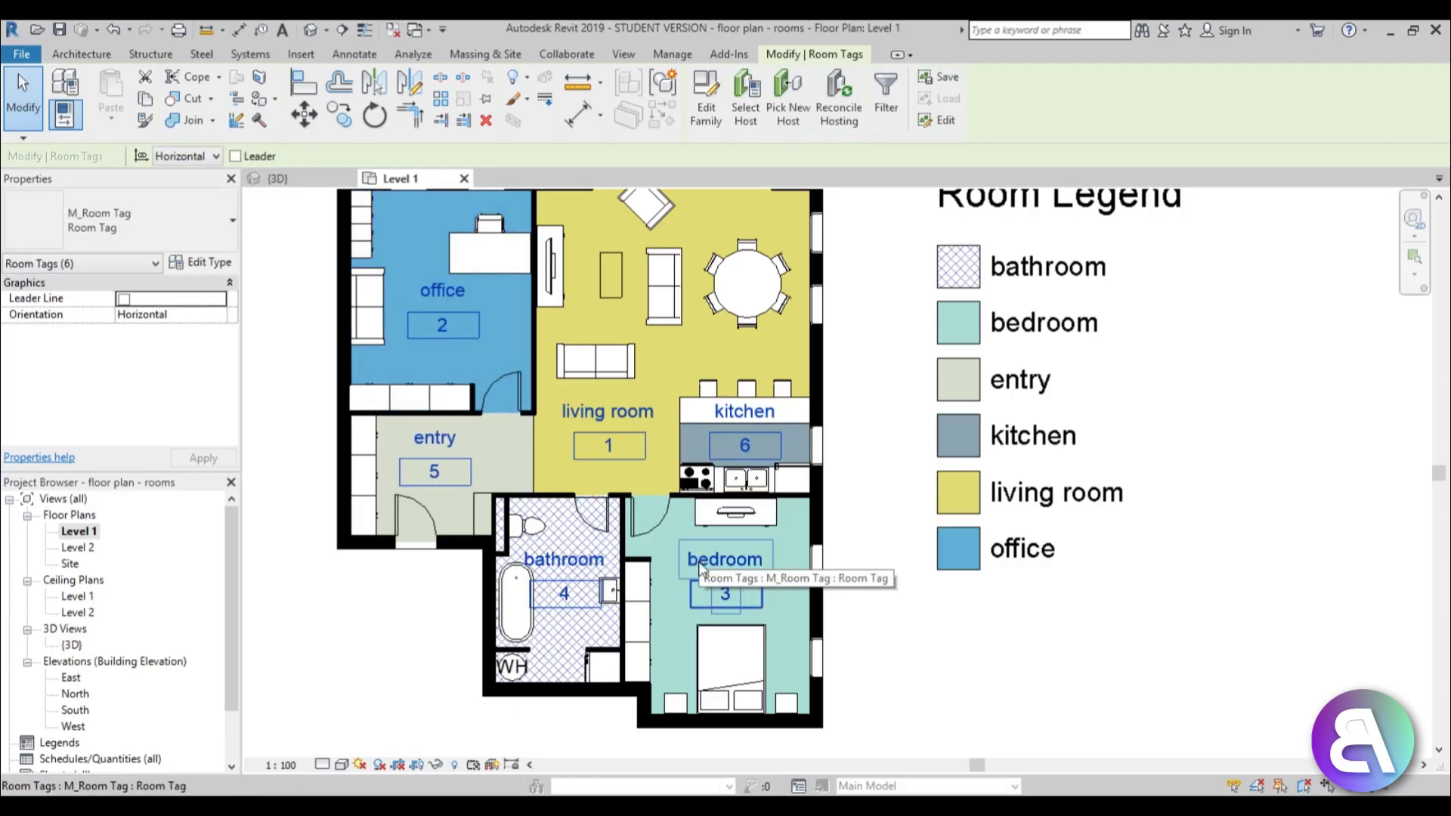
{"action": "key", "text": "Delete"}
{"action": "scroll", "coordinate": [944, 642], "scroll_direction": "down", "scroll_amount": 2}
{"action": "mouse_move", "coordinate": [943, 653]}
{"action": "middle_mouse_down"}
{"action": "mouse_move", "coordinate": [898, 662]}
{"action": "mouse_move", "coordinate": [860, 634]}
{"action": "middle_mouse_up"}
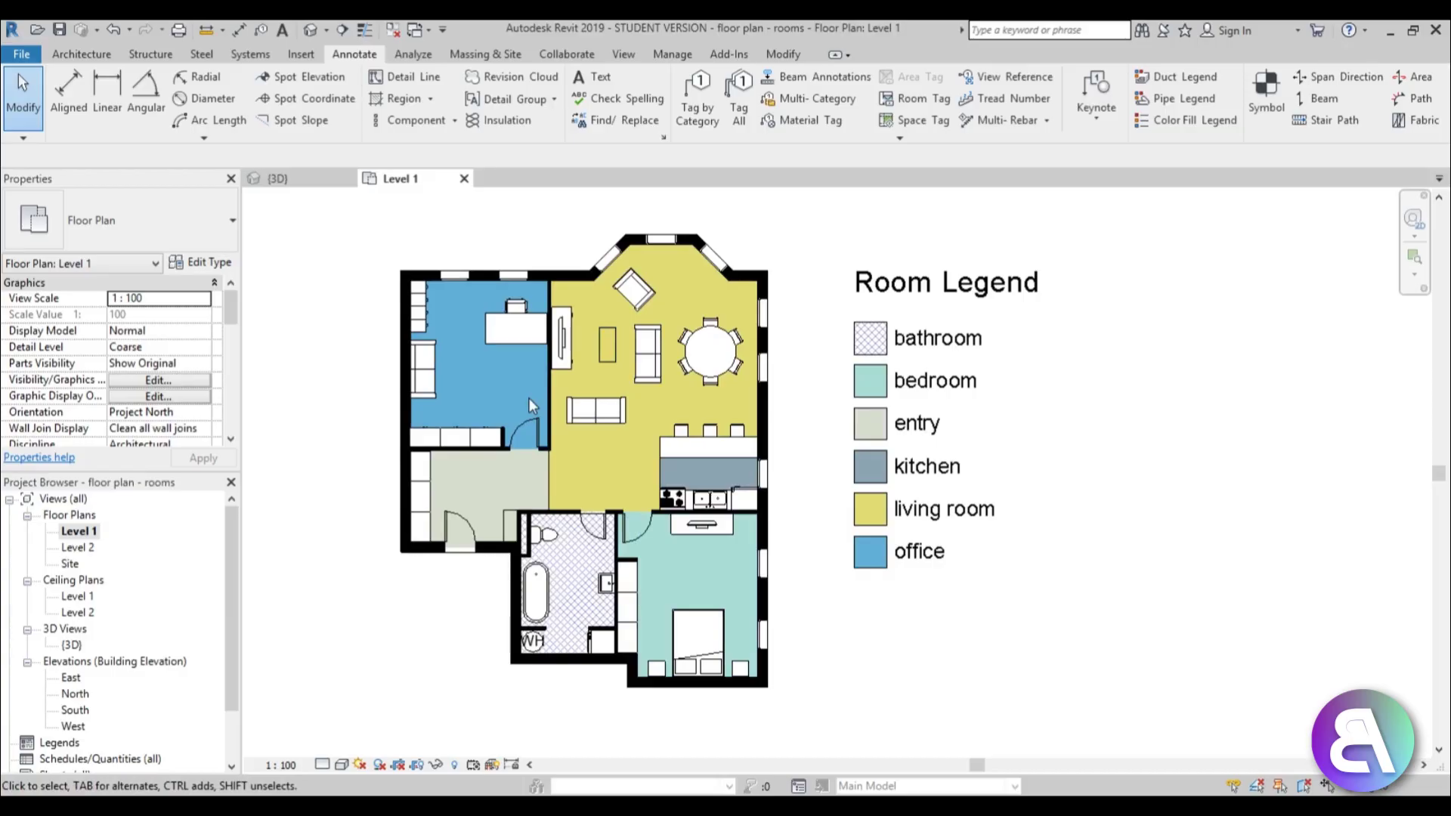
Step: Change the living room color in the Room Legend's color scheme to a muted beige, RGB 224-221-175, and deselect the legend
{"action": "middle_click_drag", "start_coordinate": [790, 471], "coordinate": [784, 460]}
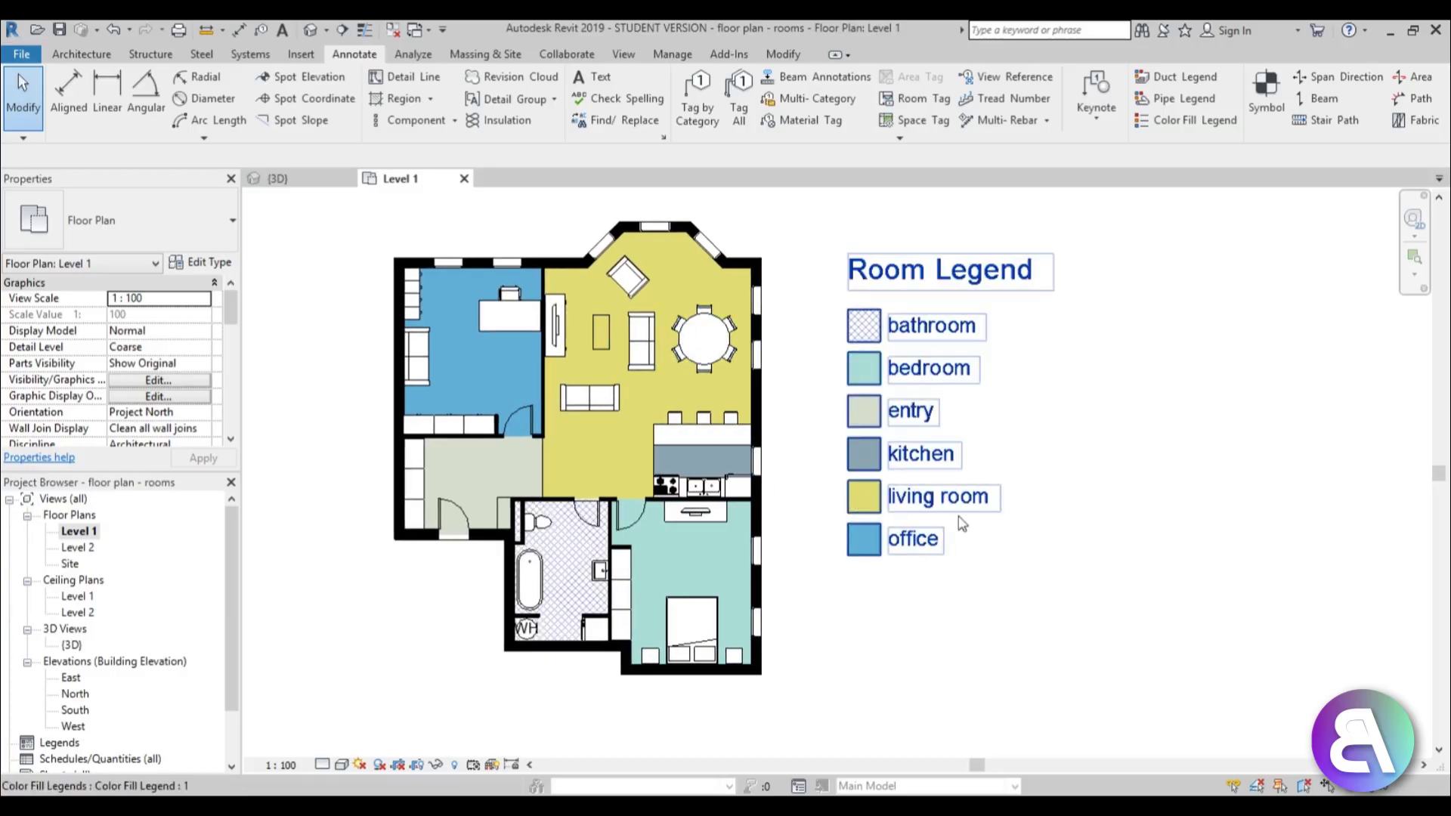
{"action": "left_click", "coordinate": [992, 494]}
{"action": "left_click", "coordinate": [707, 115]}
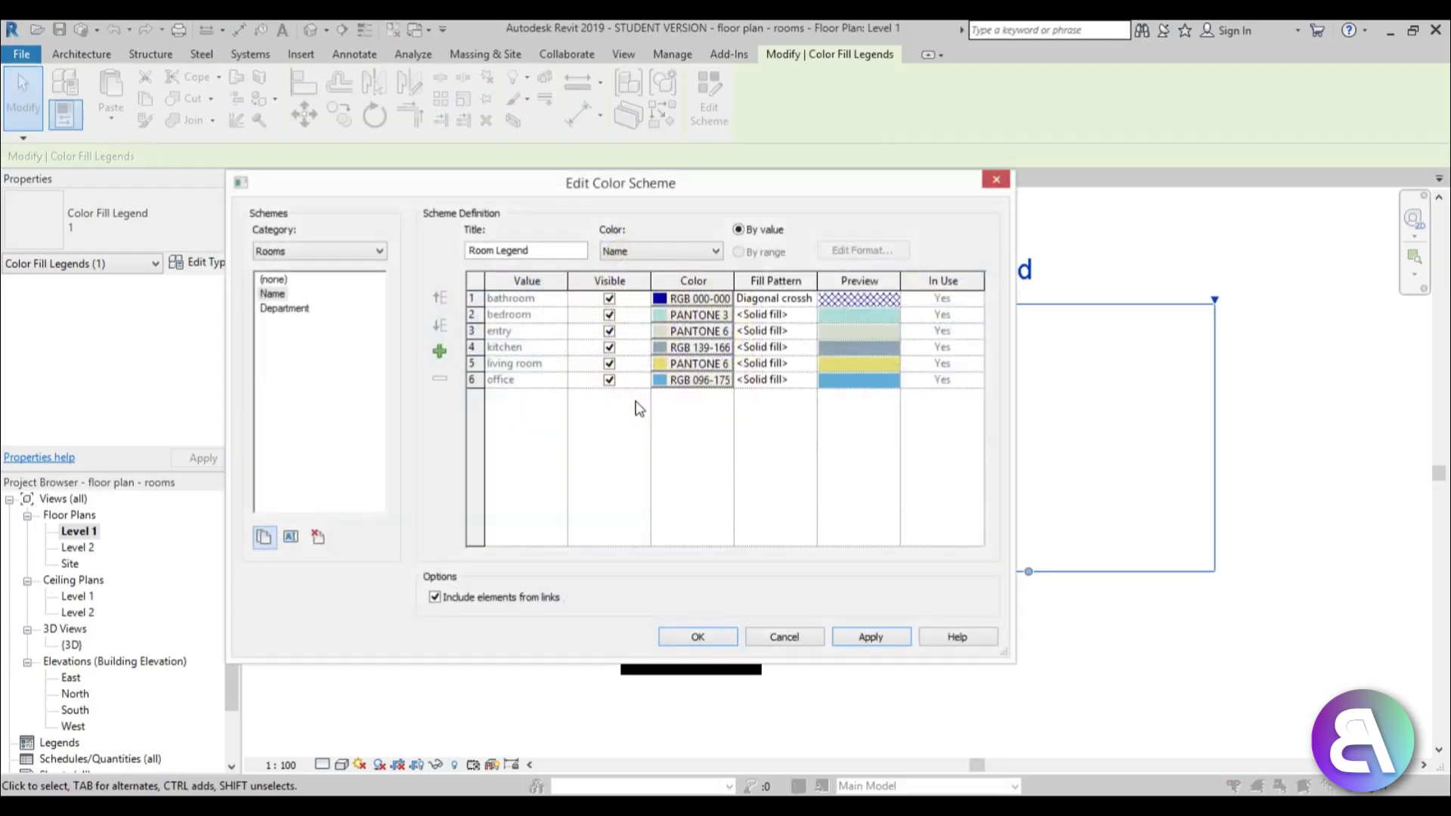
{"action": "left_click", "coordinate": [662, 368]}
{"action": "left_click", "coordinate": [816, 317]}
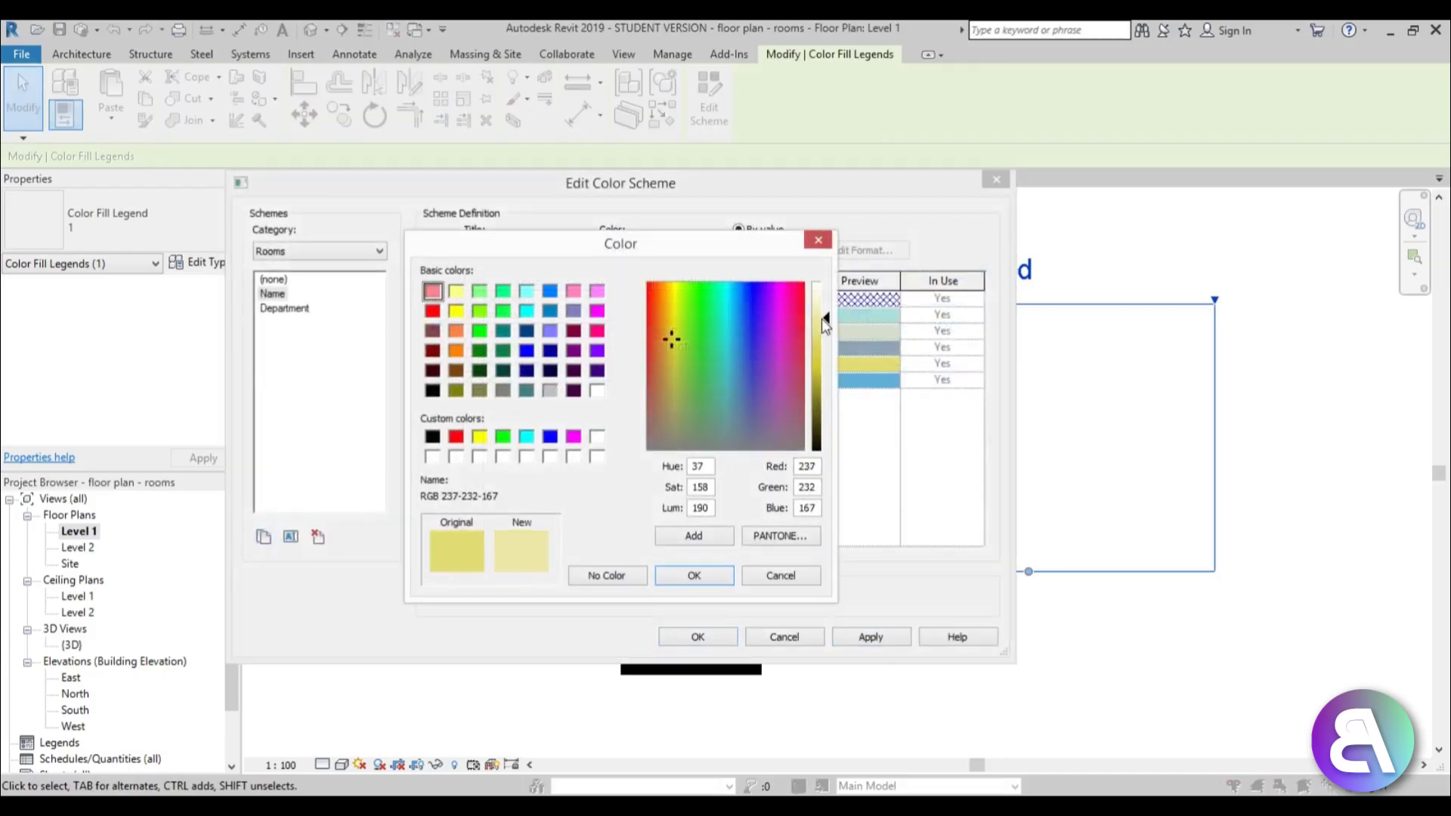
{"action": "left_click_drag", "start_coordinate": [671, 341], "coordinate": [671, 378]}
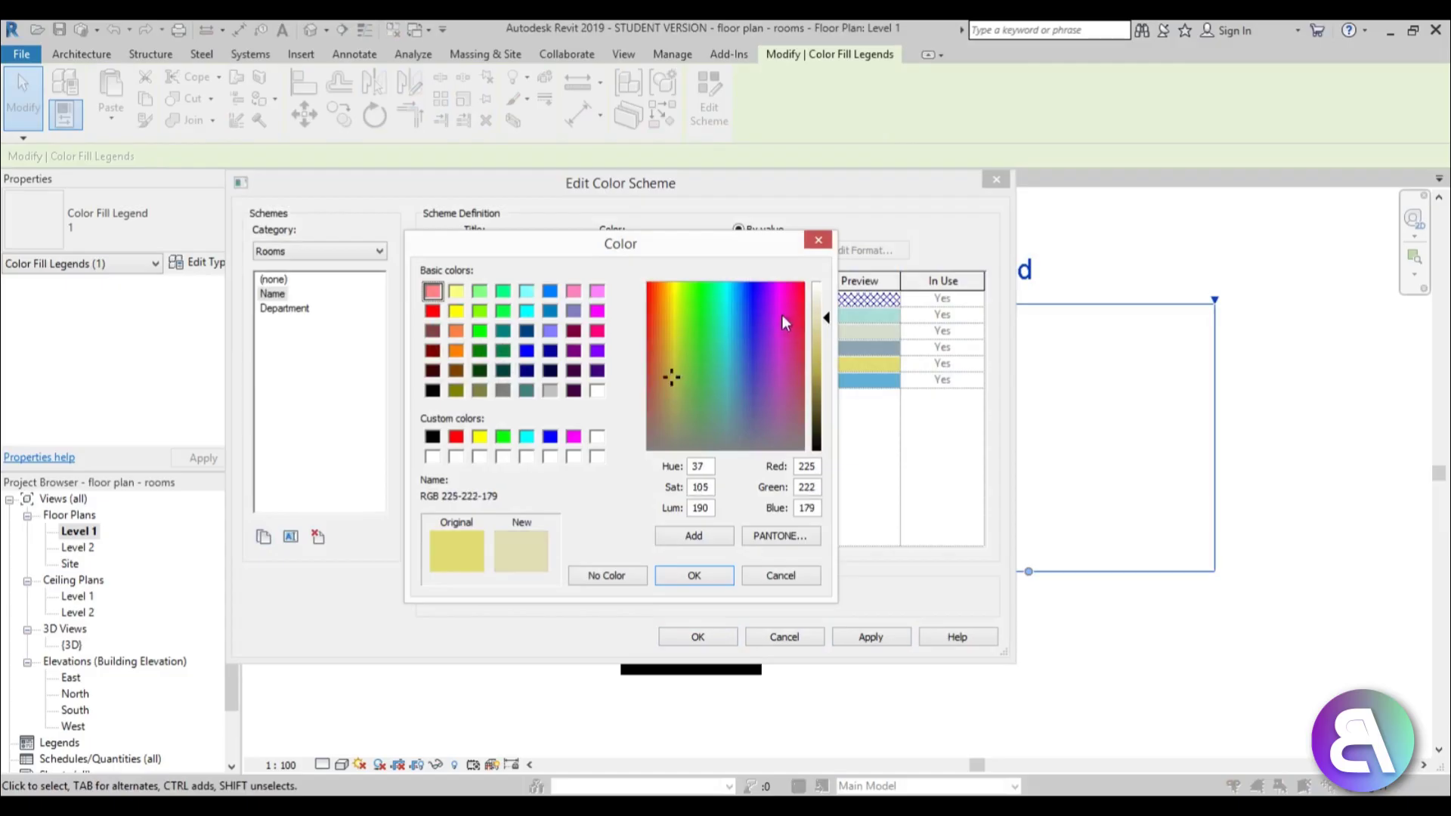
{"action": "left_click_drag", "start_coordinate": [824, 316], "coordinate": [823, 319]}
{"action": "left_click", "coordinate": [694, 575]}
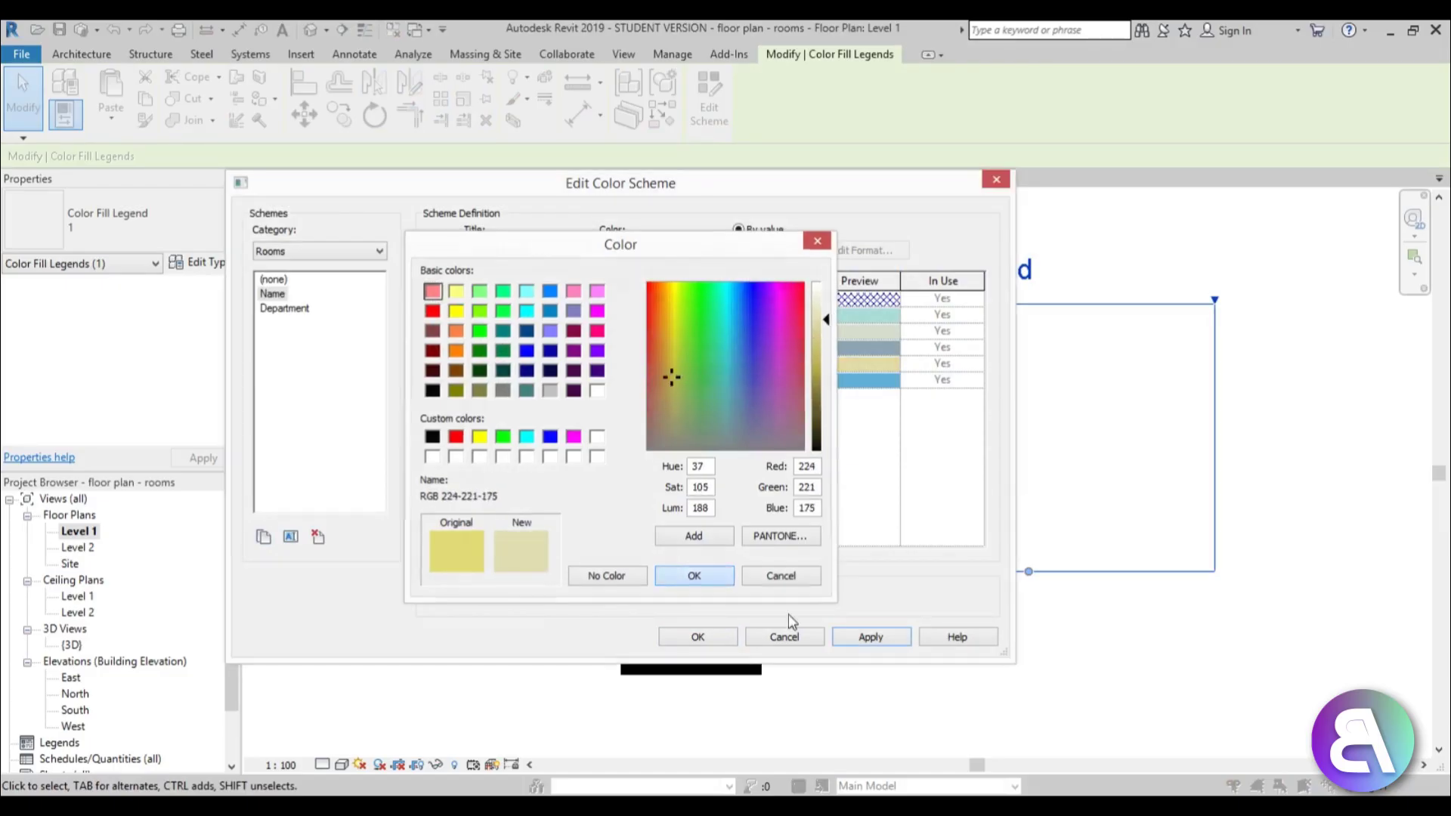
{"action": "left_click", "coordinate": [710, 641]}
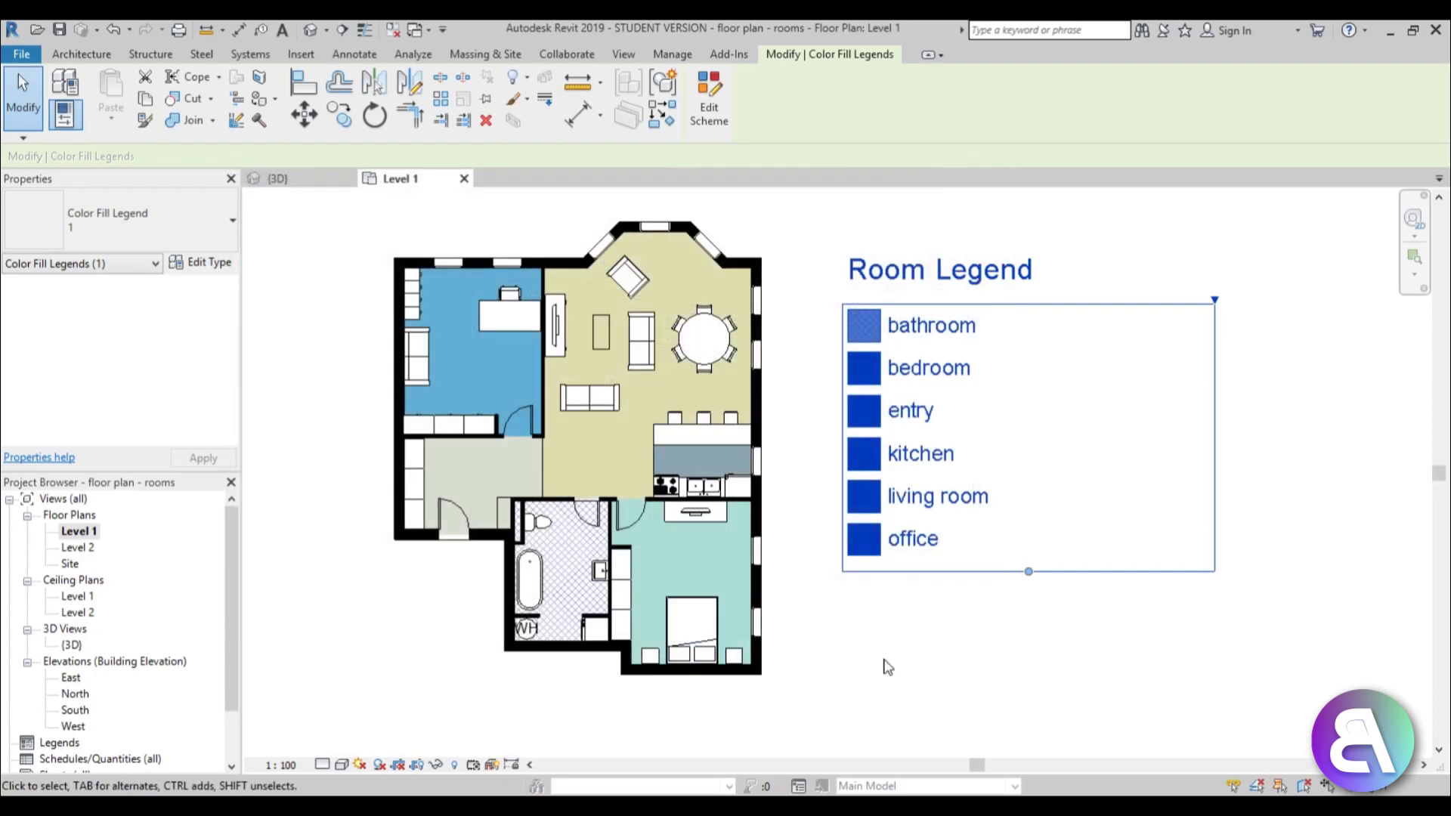
{"action": "left_click", "coordinate": [884, 663]}
{"action": "middle_click_drag", "start_coordinate": [802, 446], "coordinate": [765, 444]}
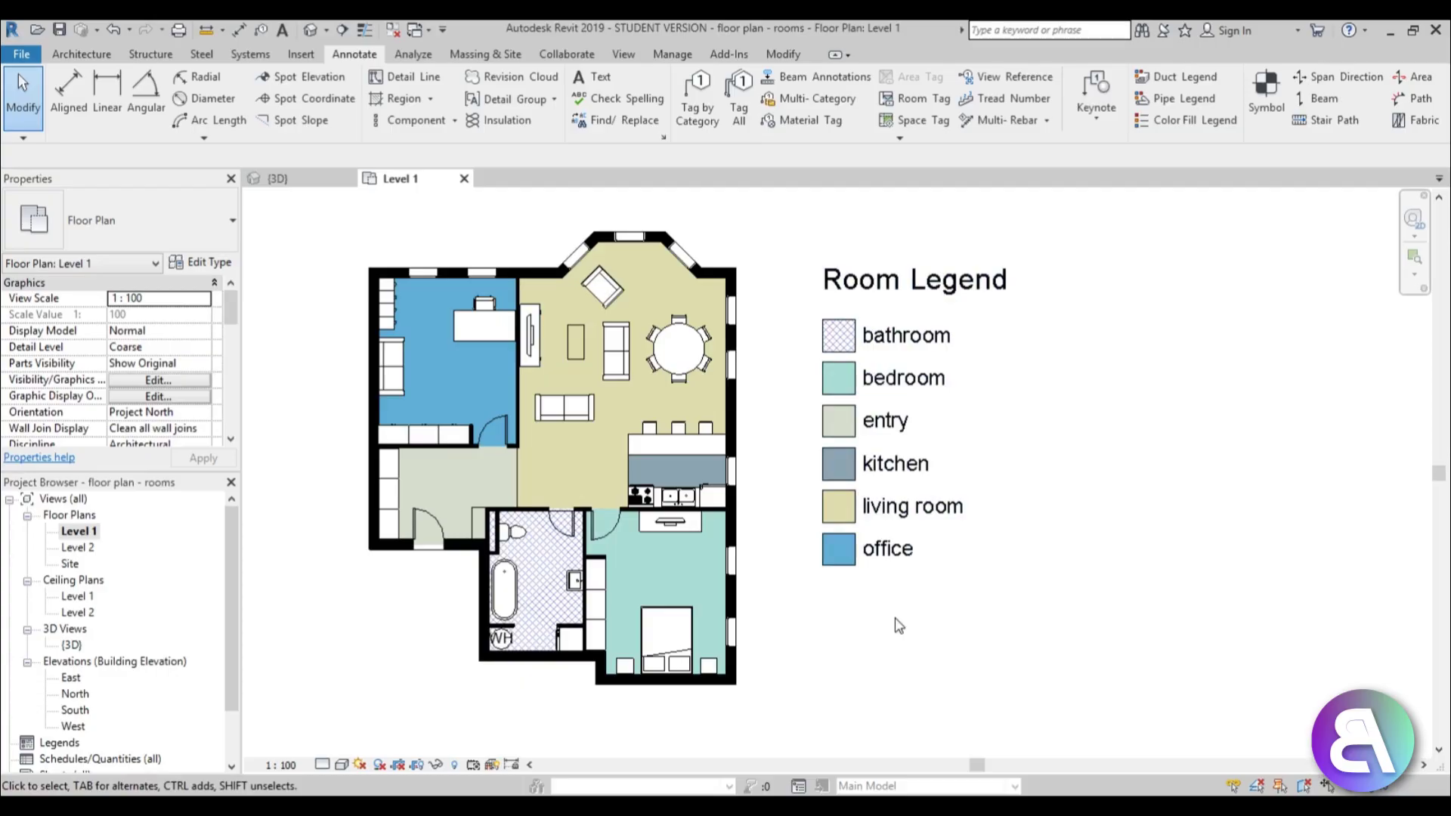
{"action": "middle_click_drag", "start_coordinate": [895, 622], "coordinate": [895, 629]}
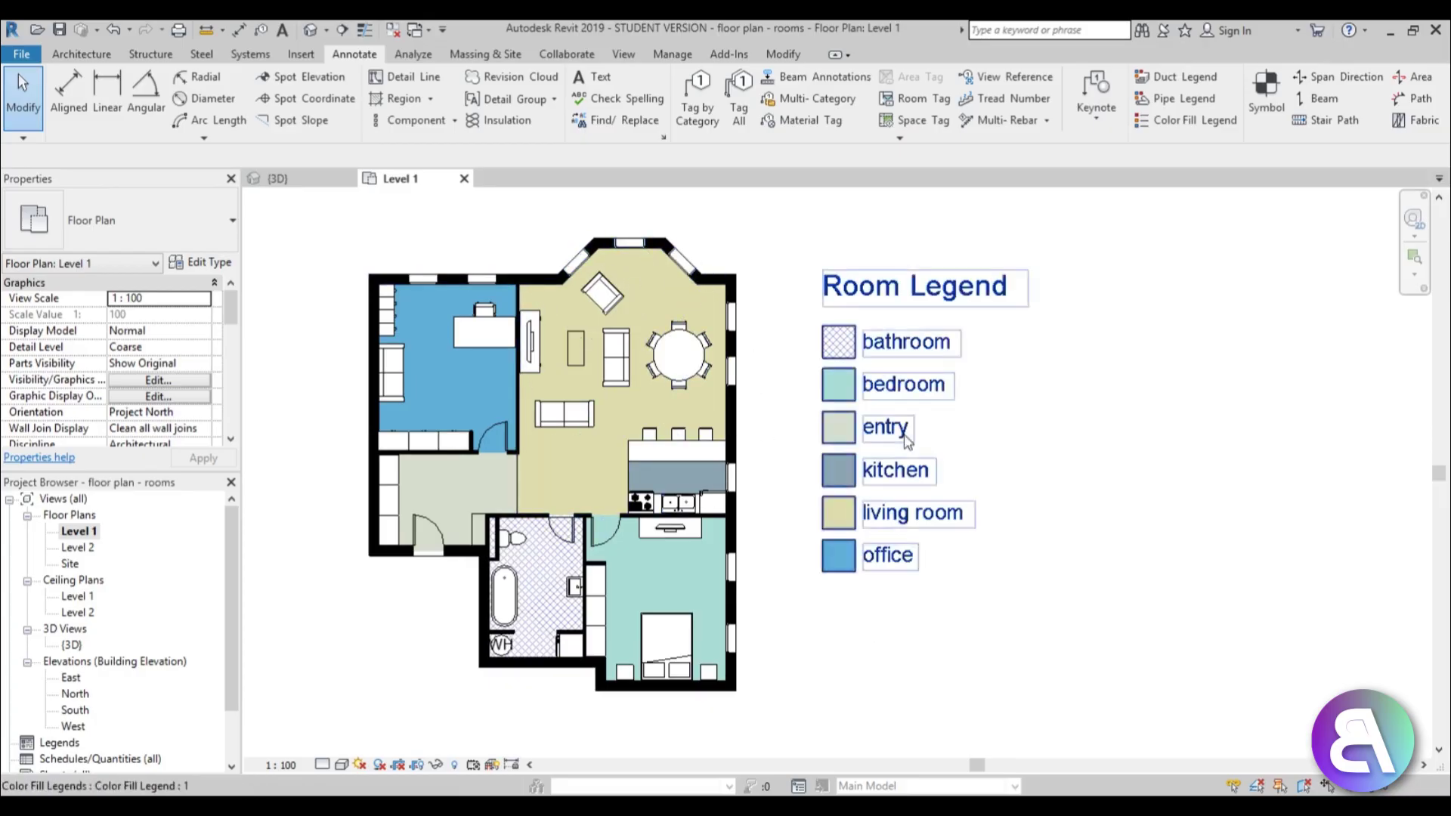
{"action": "middle_click_drag", "start_coordinate": [750, 474], "coordinate": [752, 454]}
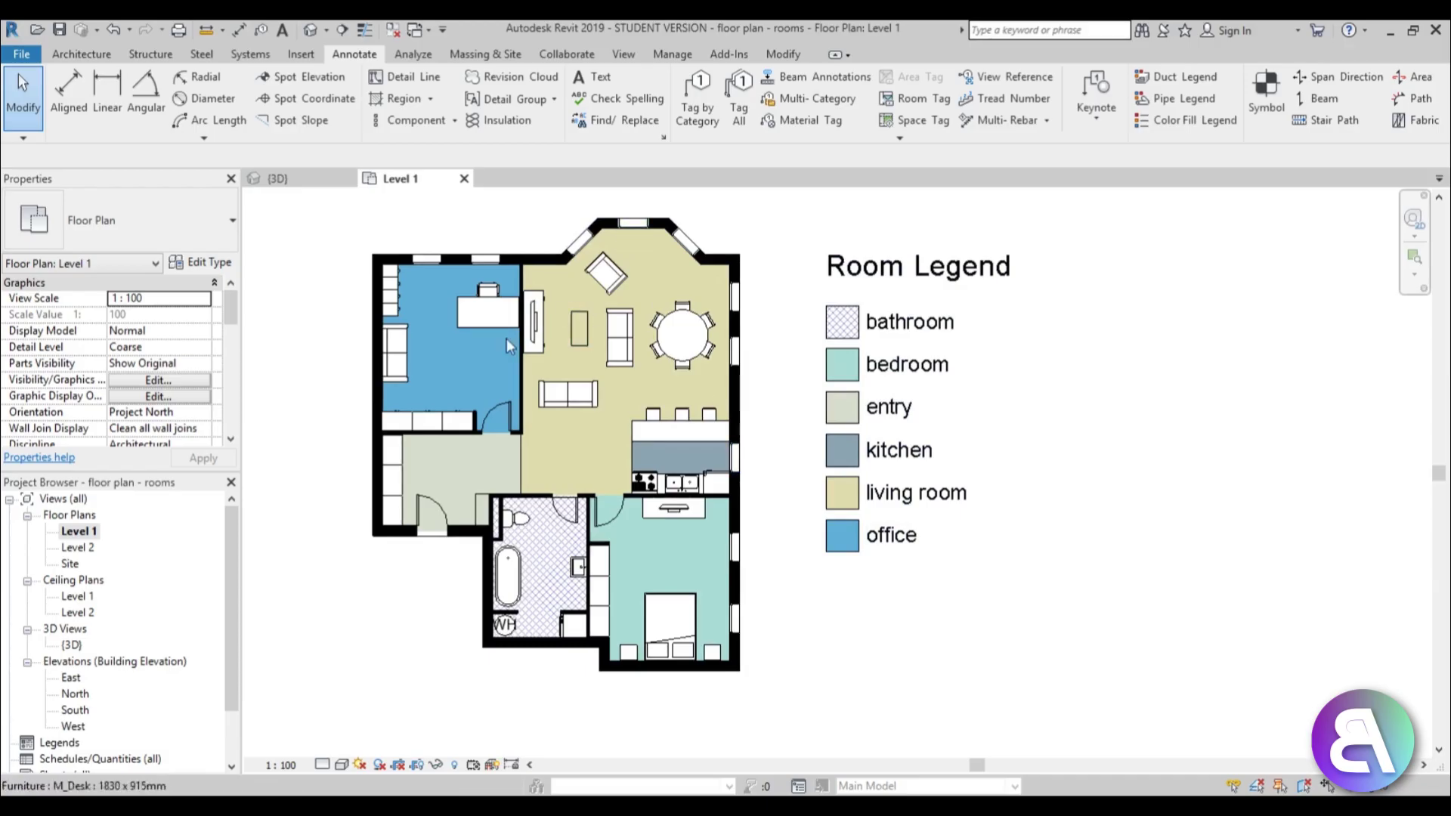
{"action": "middle_click_drag", "start_coordinate": [773, 551], "coordinate": [748, 559]}
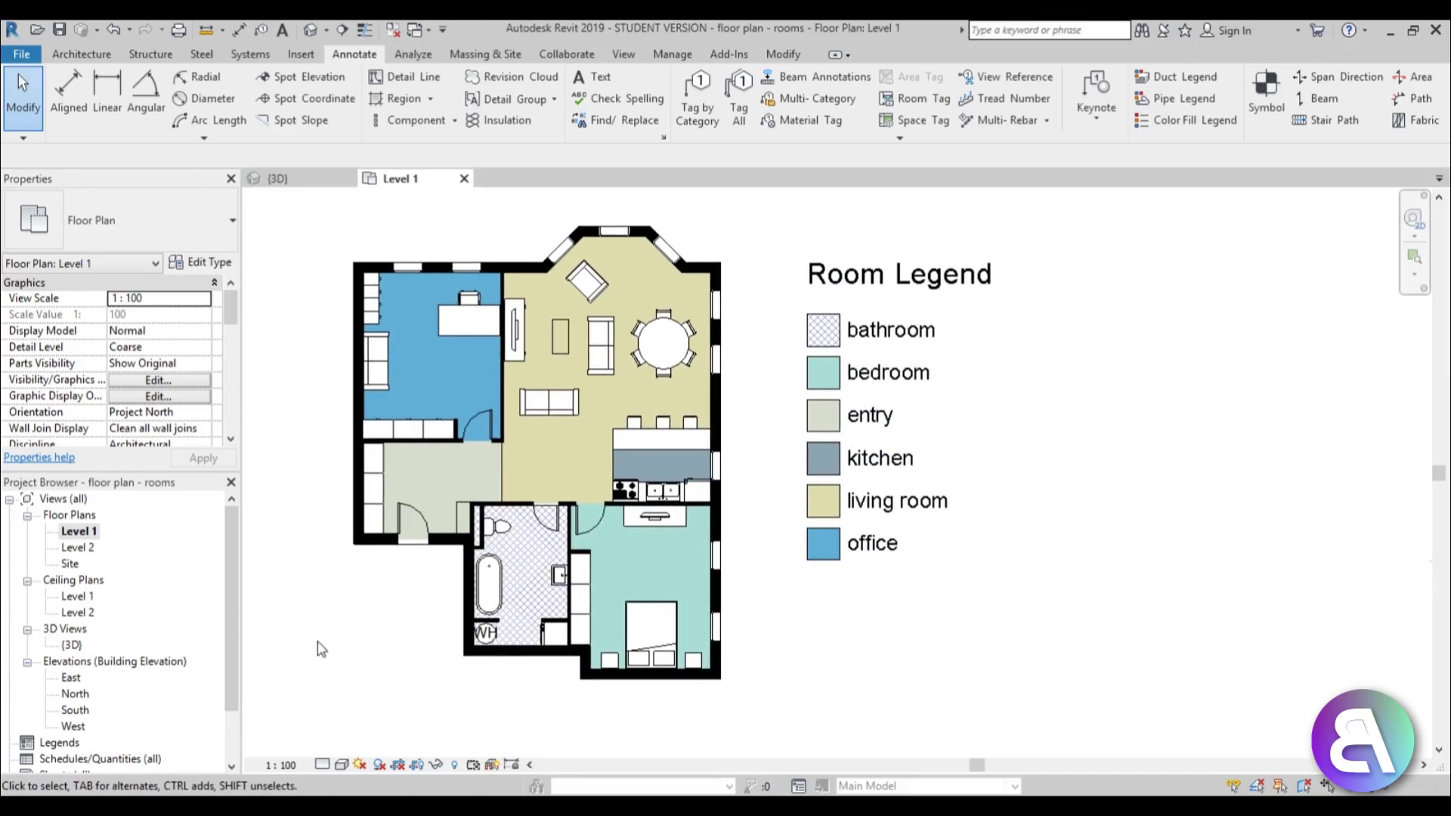
Step: Start a new schedule from the project's schedules and quantities, choosing the Rooms category for building components
{"action": "left_click_drag", "start_coordinate": [230, 564], "coordinate": [231, 661]}
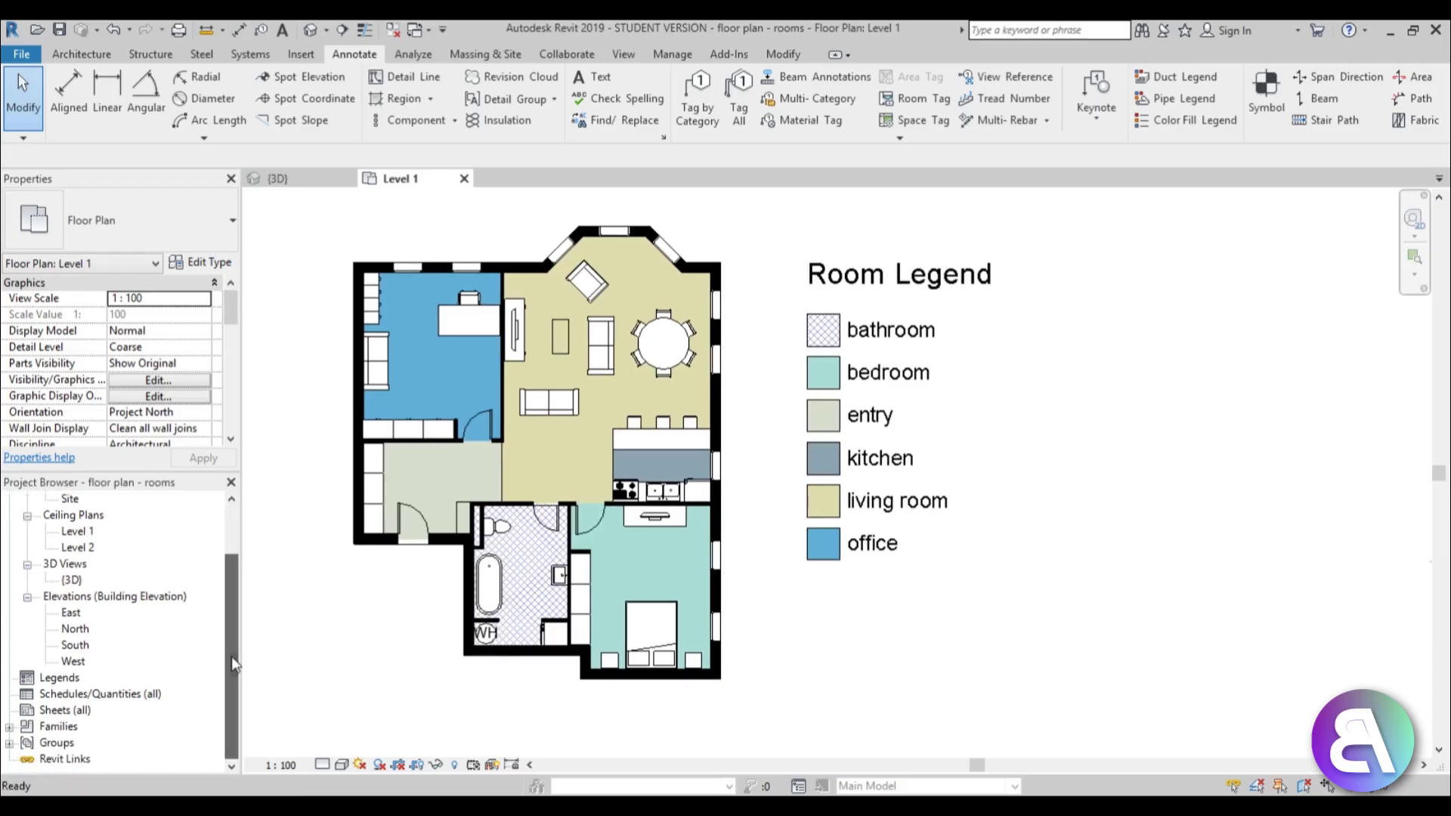
{"action": "left_click", "coordinate": [75, 694]}
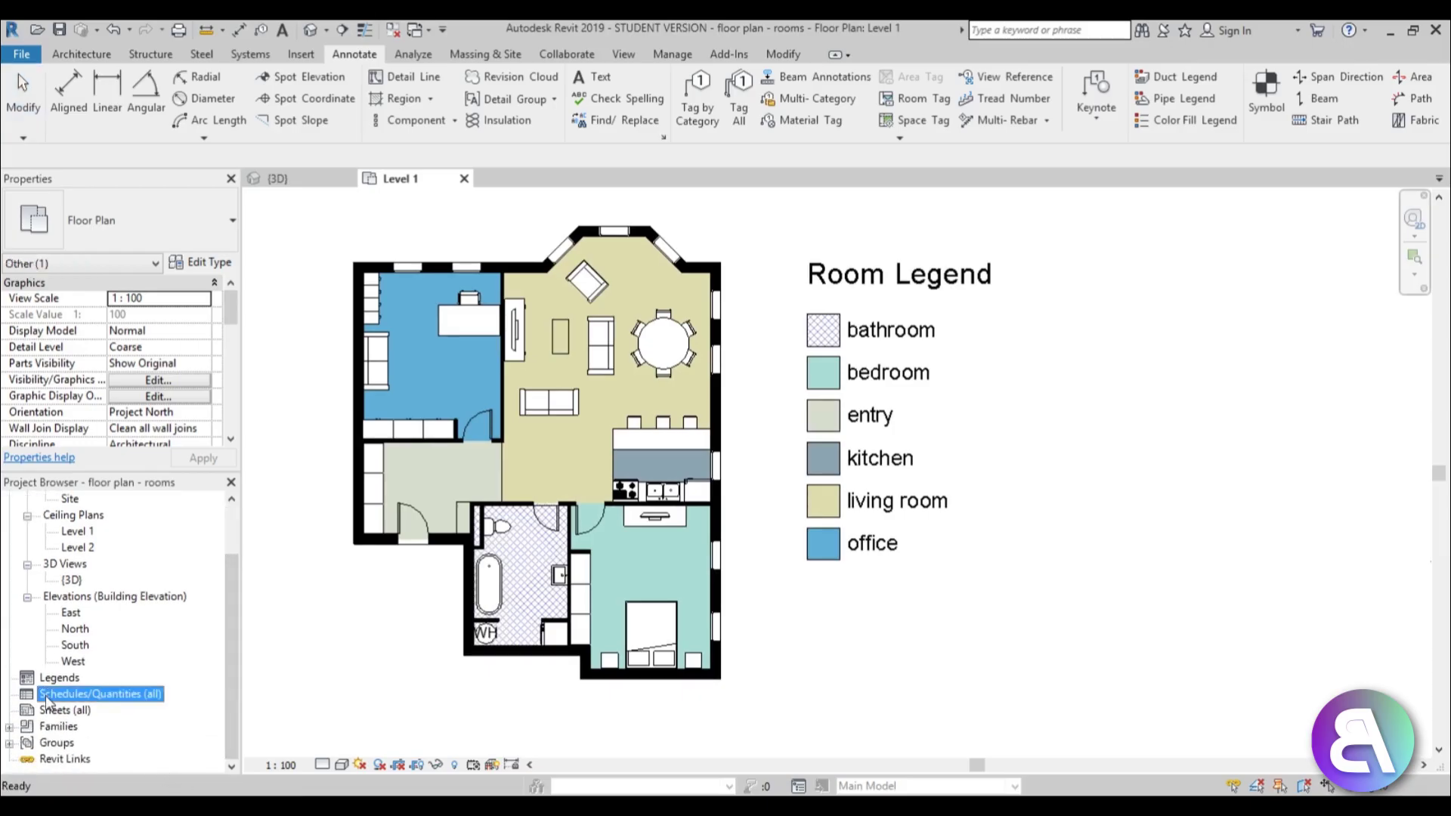
{"action": "right_click", "coordinate": [46, 699]}
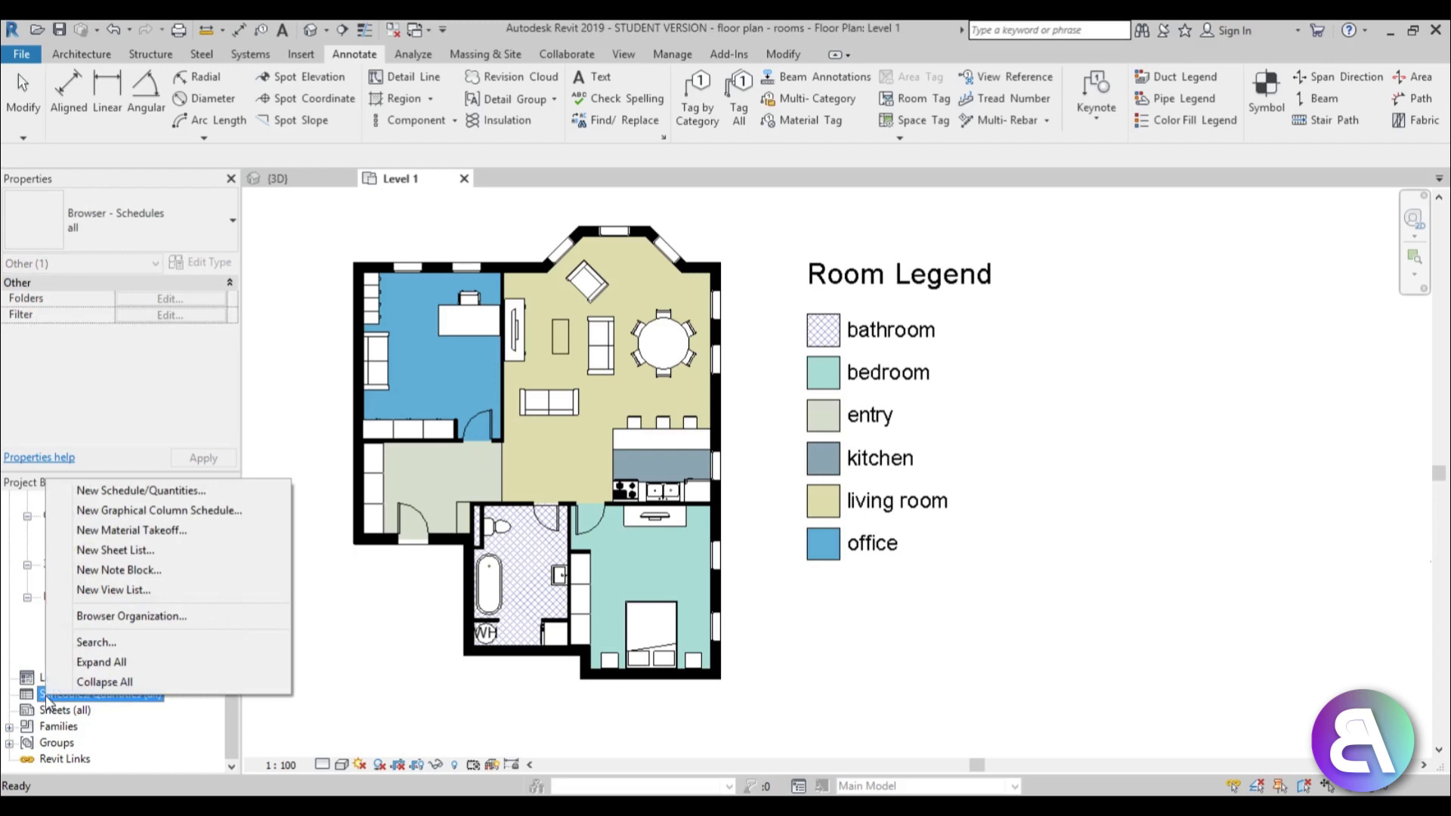
{"action": "left_click", "coordinate": [153, 493]}
{"action": "left_click_drag", "start_coordinate": [718, 262], "coordinate": [675, 240]}
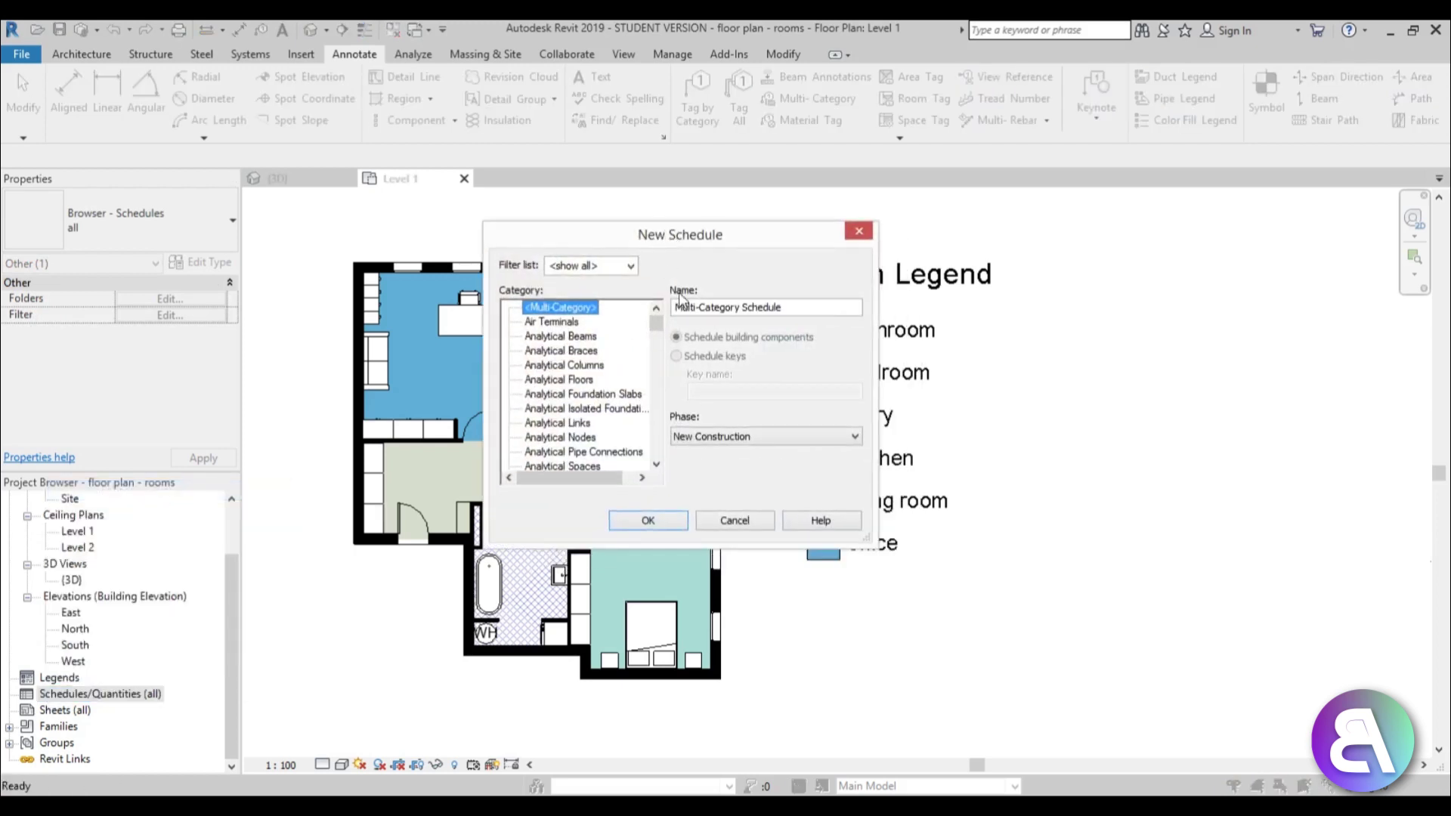
{"action": "left_click_drag", "start_coordinate": [658, 325], "coordinate": [659, 424]}
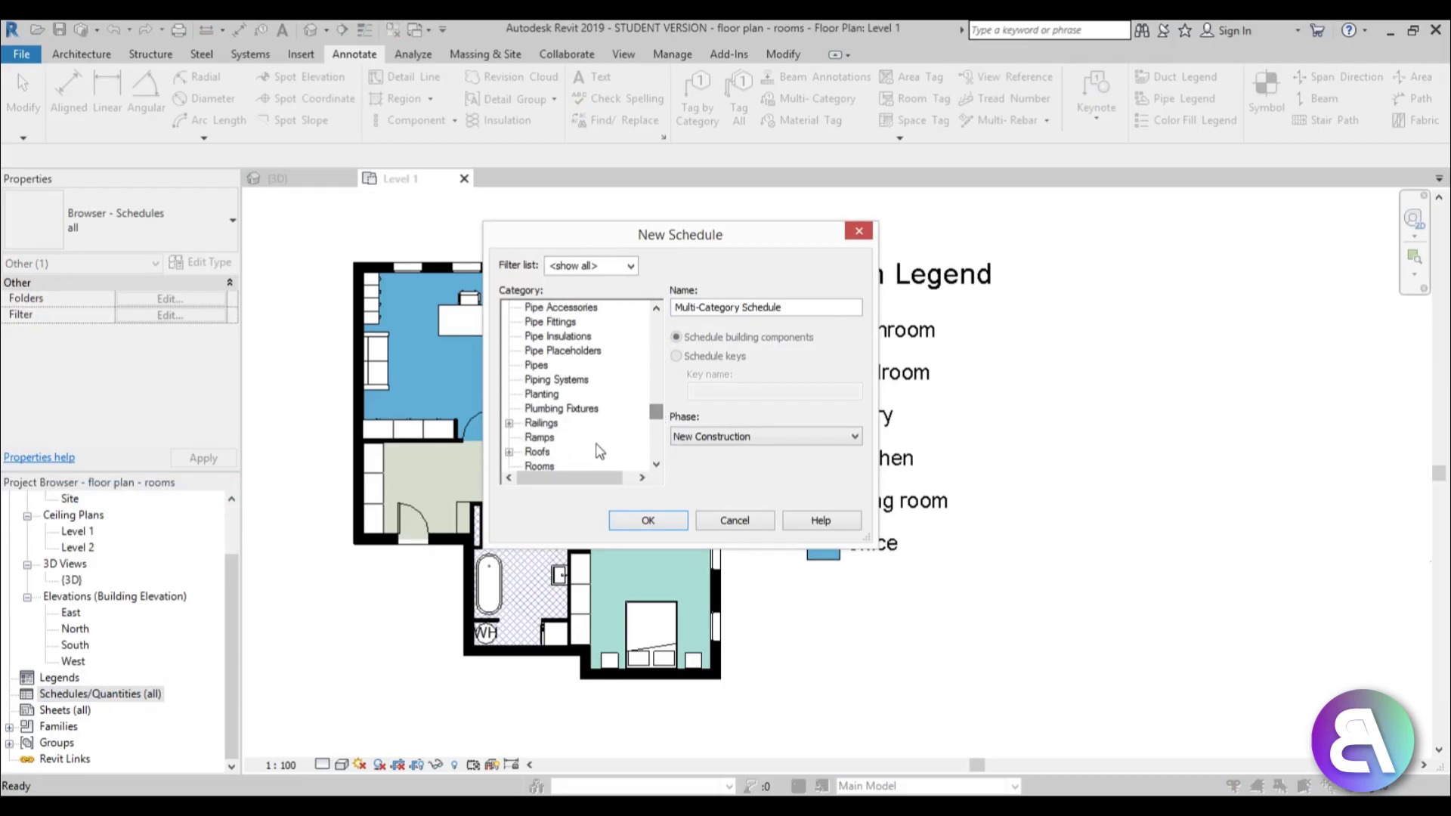
{"action": "left_click", "coordinate": [539, 436]}
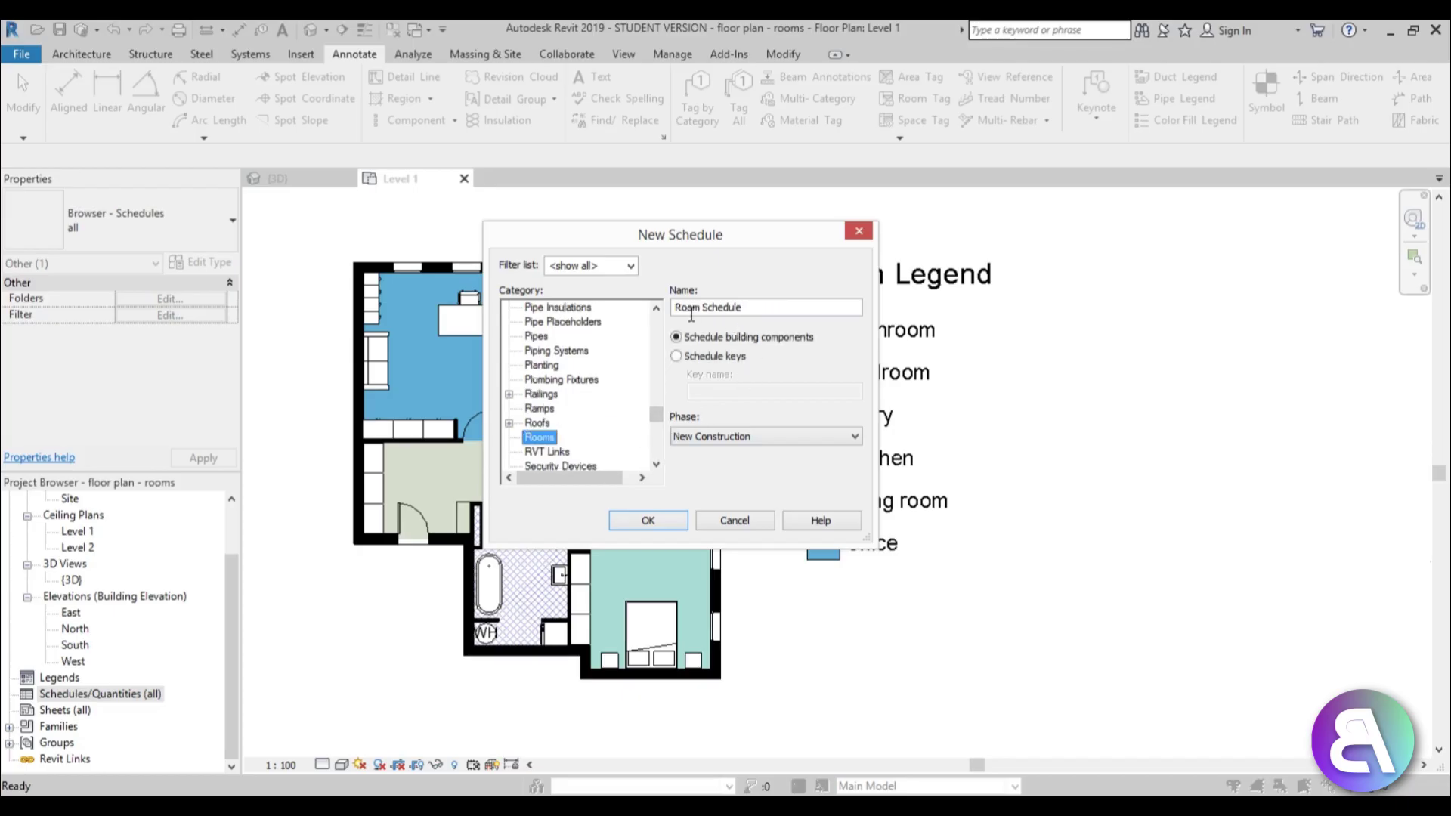
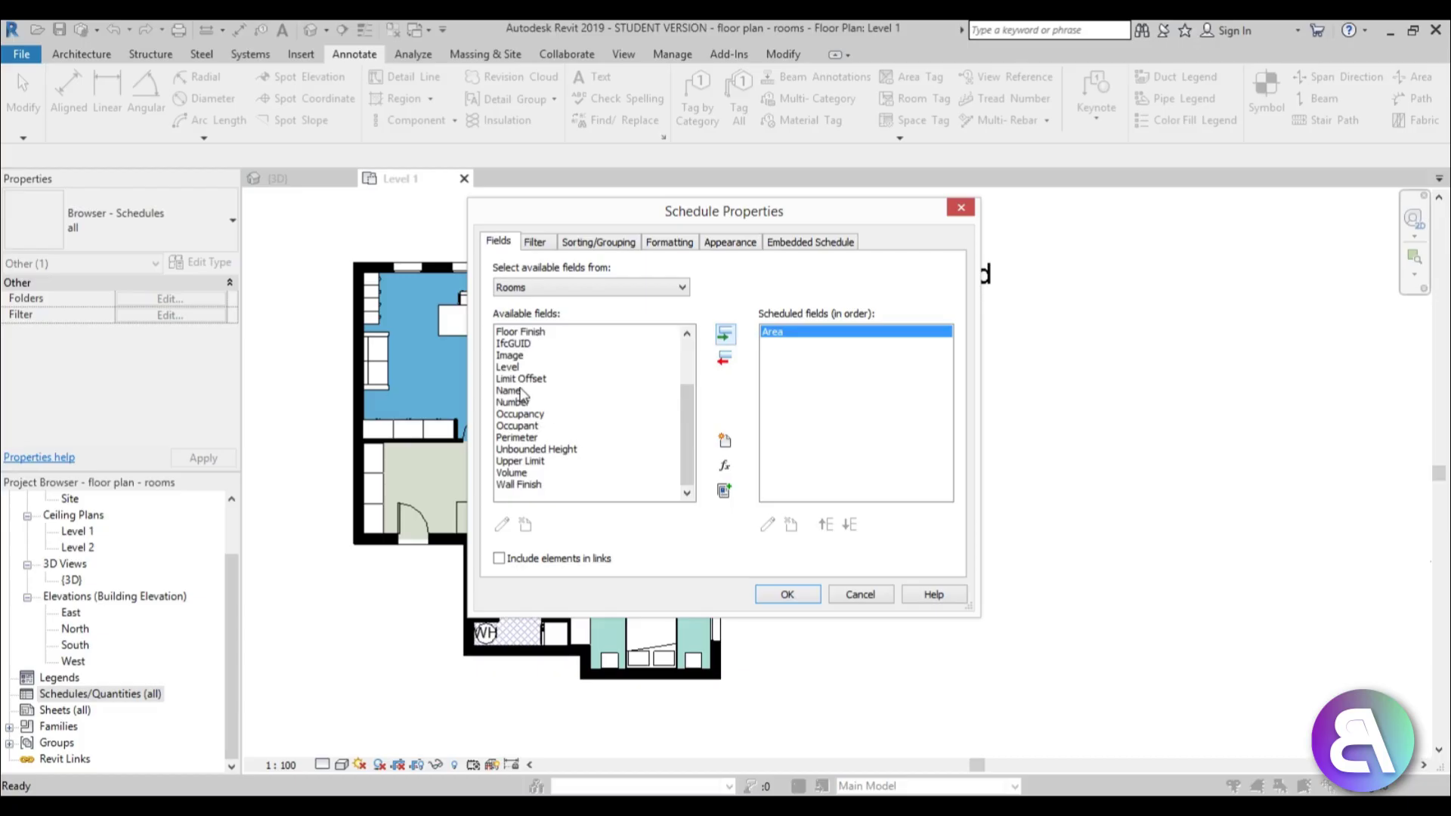
Step: Add the Area, Name and Perimeter fields to the room schedule, in that order, and create it
{"action": "left_click", "coordinate": [725, 335]}
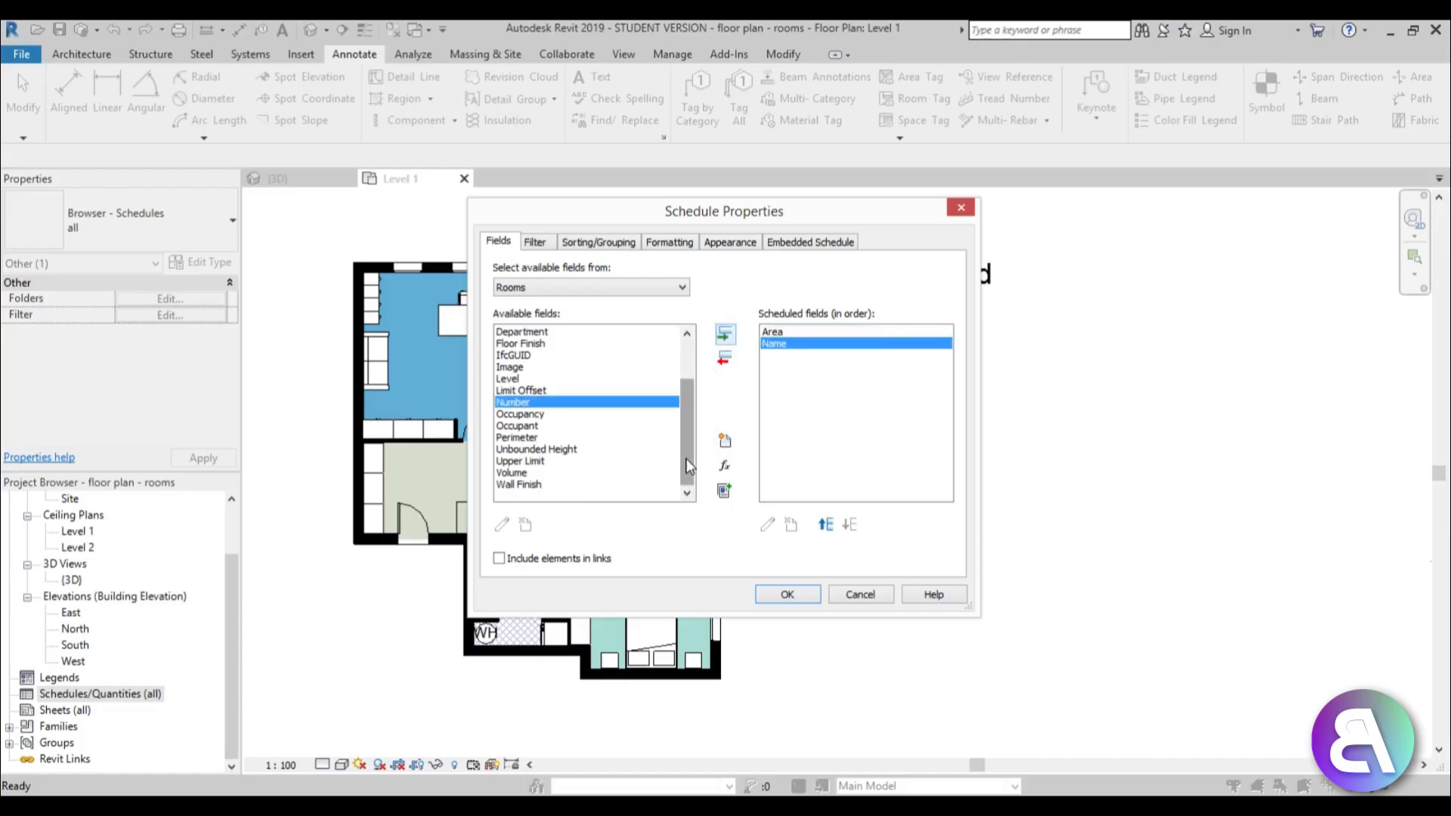
{"action": "left_click_drag", "start_coordinate": [687, 454], "coordinate": [688, 431]}
{"action": "scroll", "coordinate": [520, 446], "scroll_direction": "down", "scroll_amount": 2}
{"action": "left_click", "coordinate": [518, 438]}
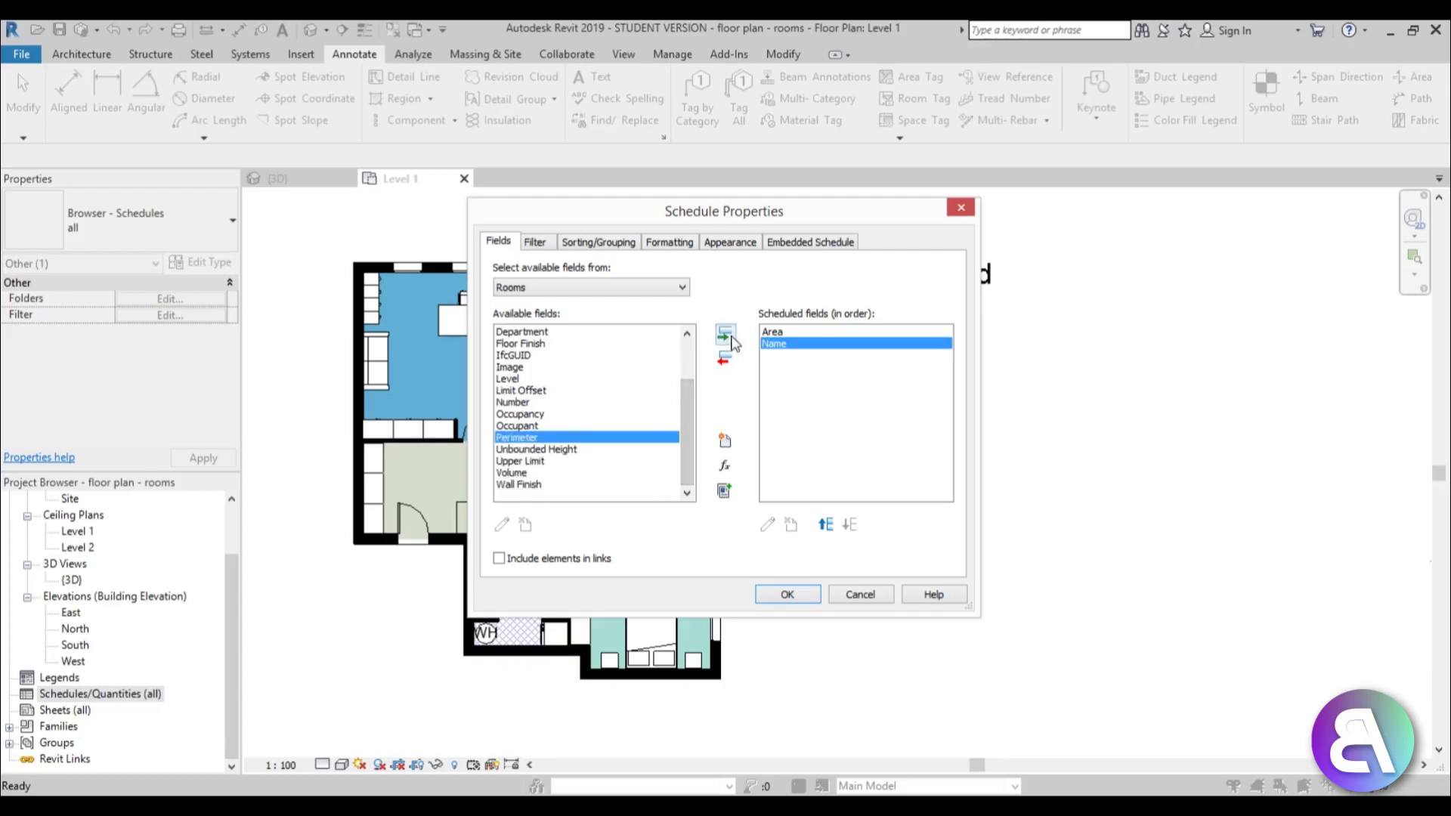
{"action": "left_click", "coordinate": [724, 334]}
{"action": "scroll", "coordinate": [686, 429], "scroll_direction": "up", "scroll_amount": 1}
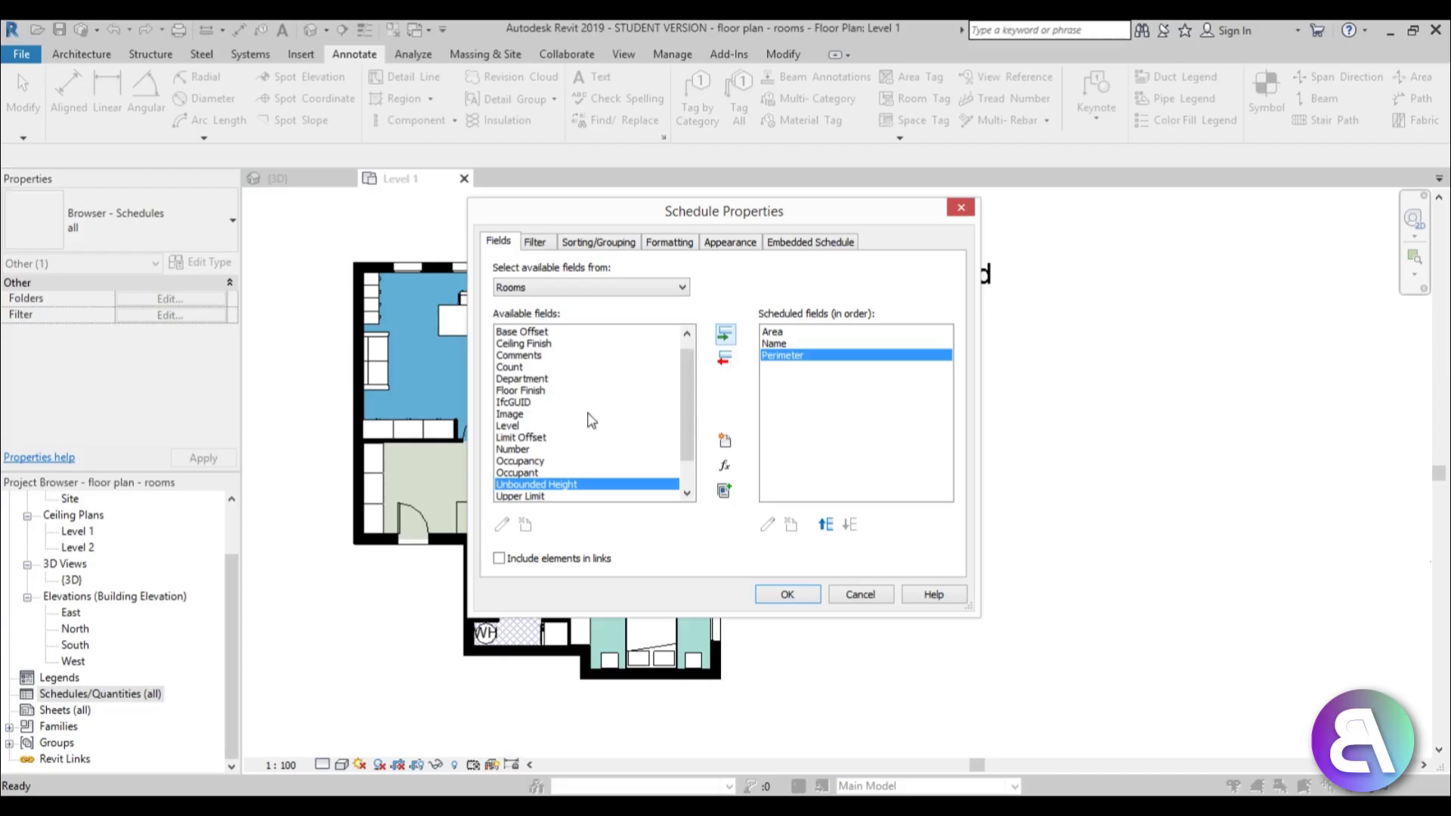
{"action": "scroll", "coordinate": [684, 412], "scroll_direction": "up", "scroll_amount": 1}
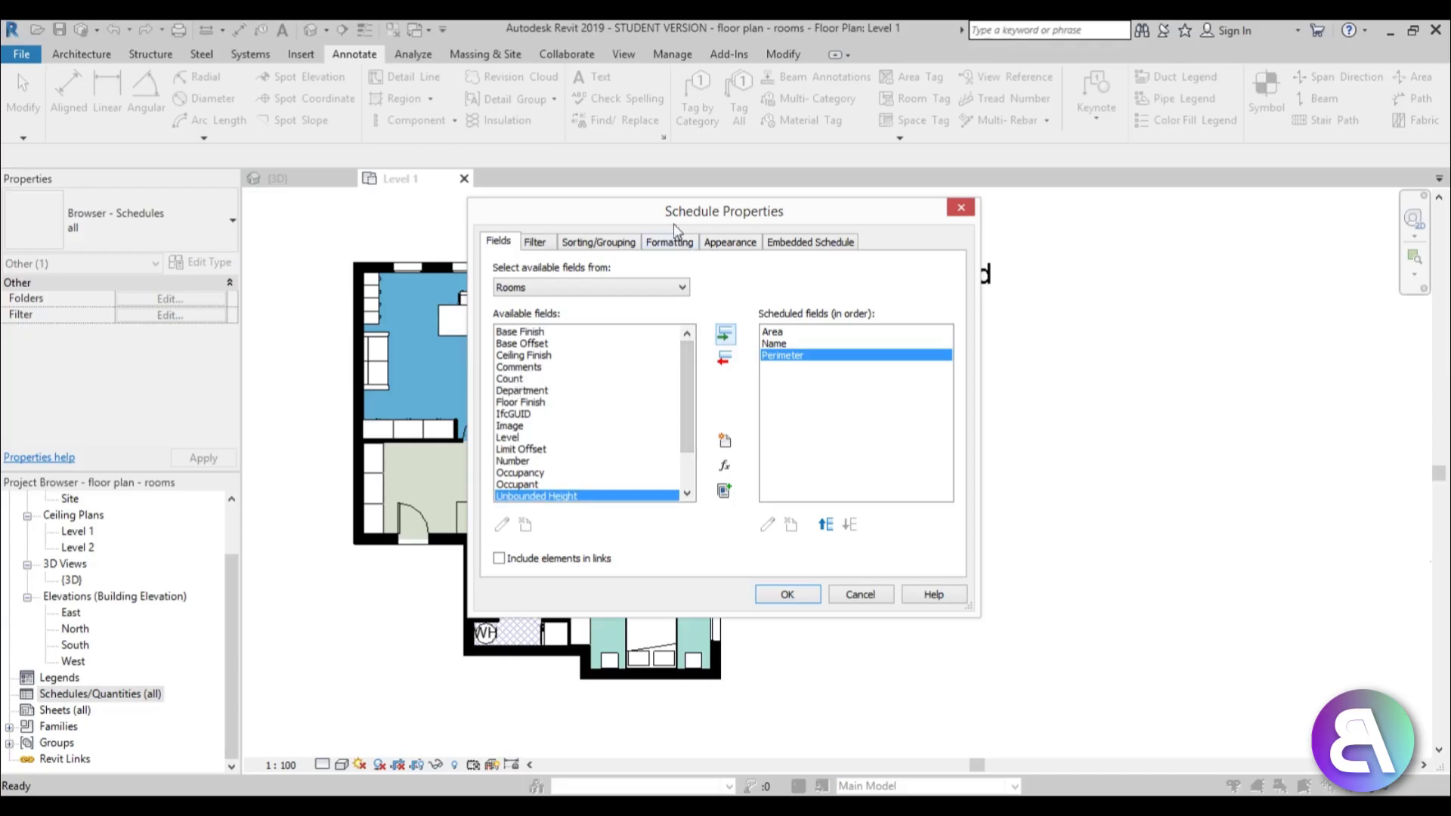
{"action": "mouse_move", "coordinate": [657, 224]}
{"action": "left_mouse_down"}
{"action": "mouse_move", "coordinate": [770, 219]}
{"action": "mouse_move", "coordinate": [683, 221]}
{"action": "left_mouse_up"}
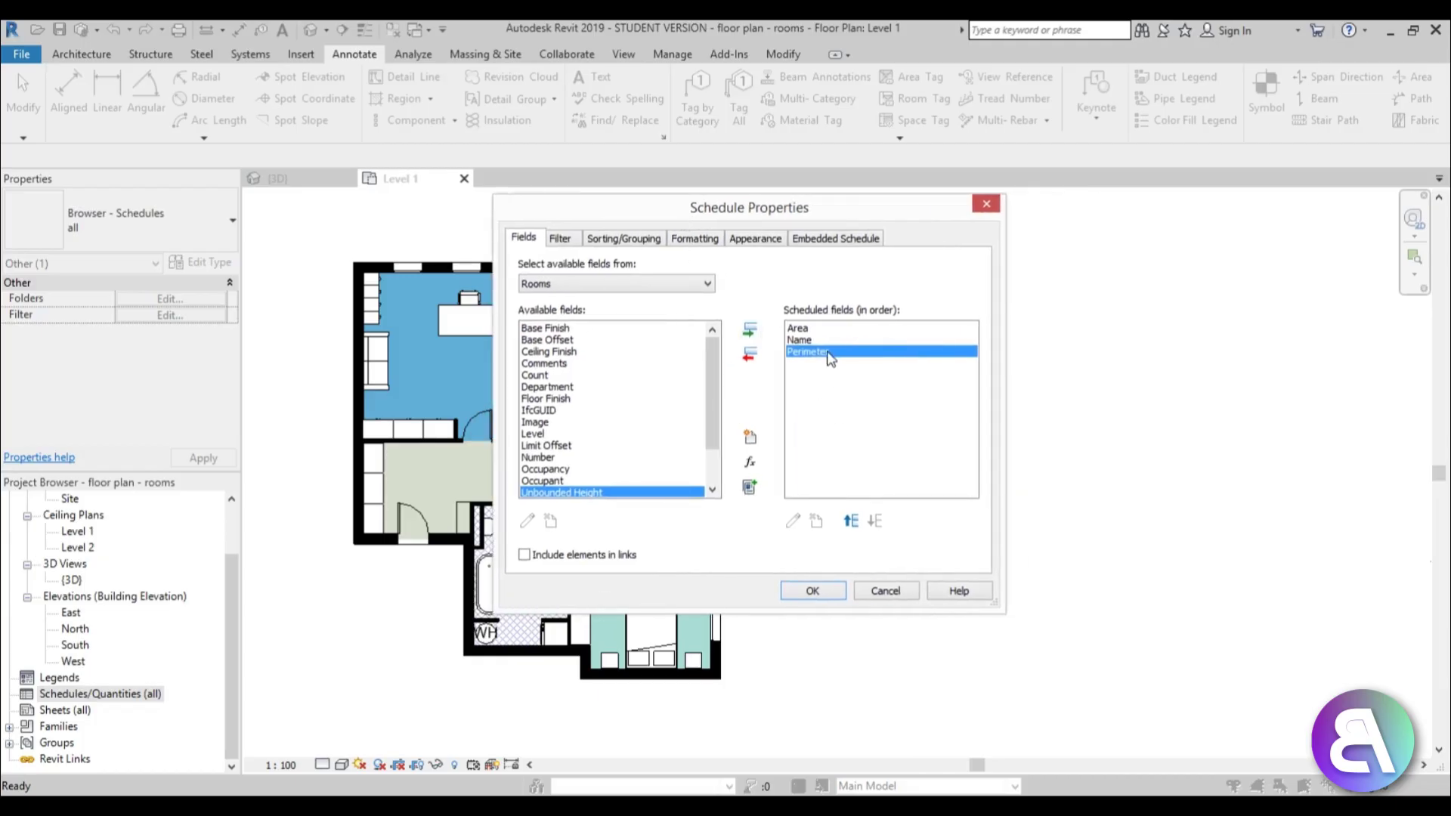
{"action": "left_click", "coordinate": [812, 590]}
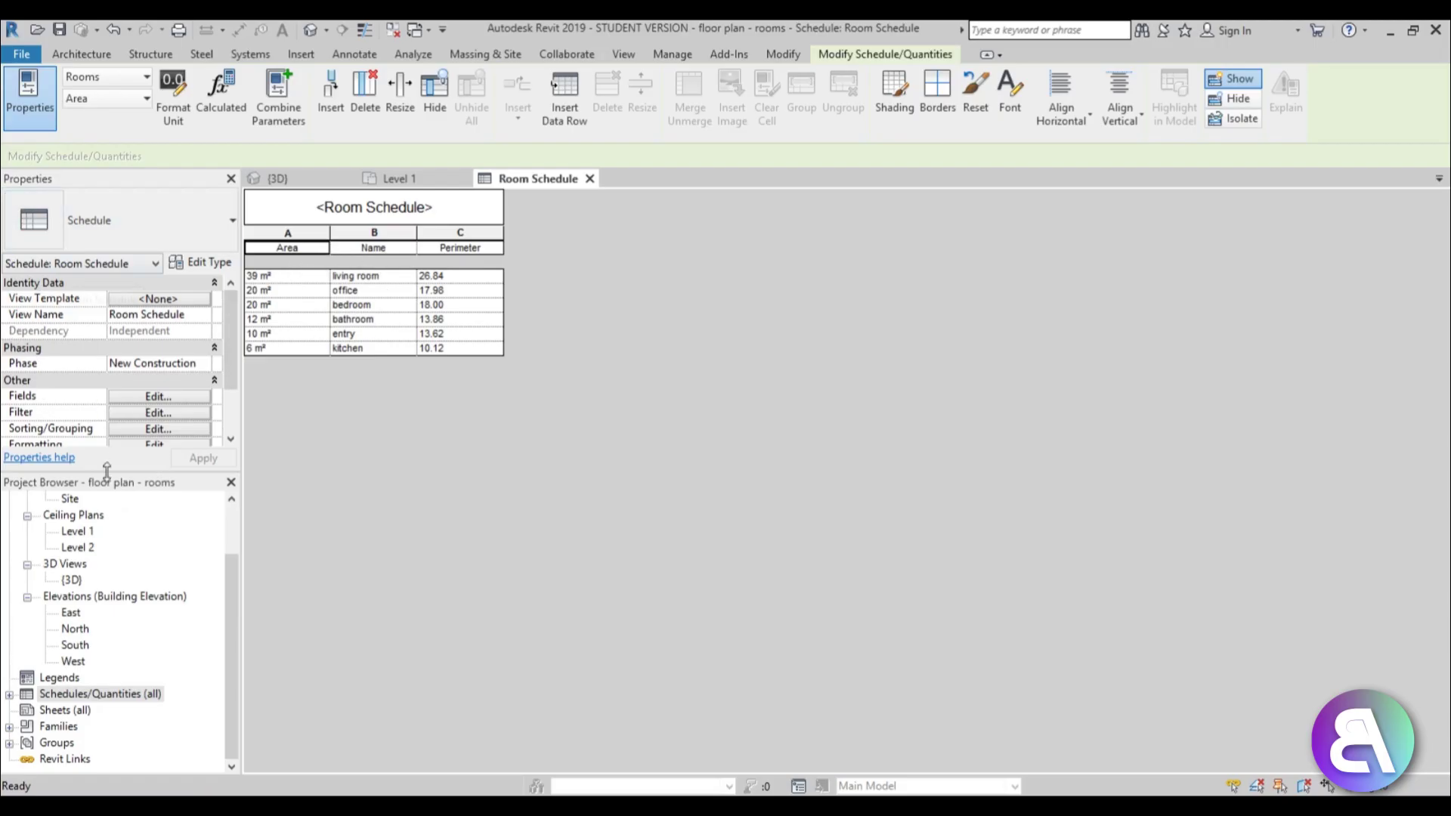
Step: Reorder the room schedule's fields so that Name comes before Area, and apply the change
{"action": "left_click", "coordinate": [174, 397]}
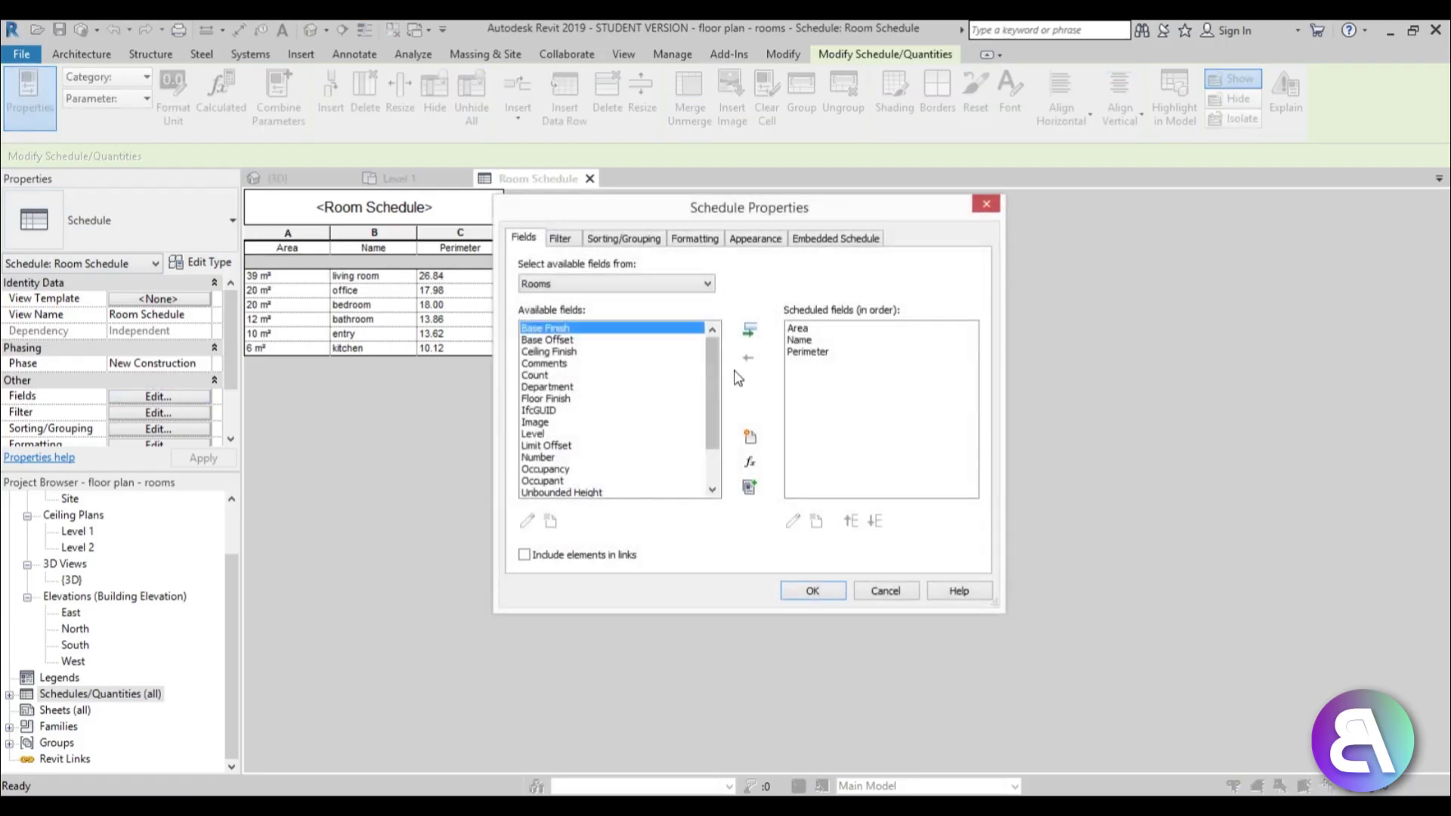
{"action": "left_click", "coordinate": [804, 341]}
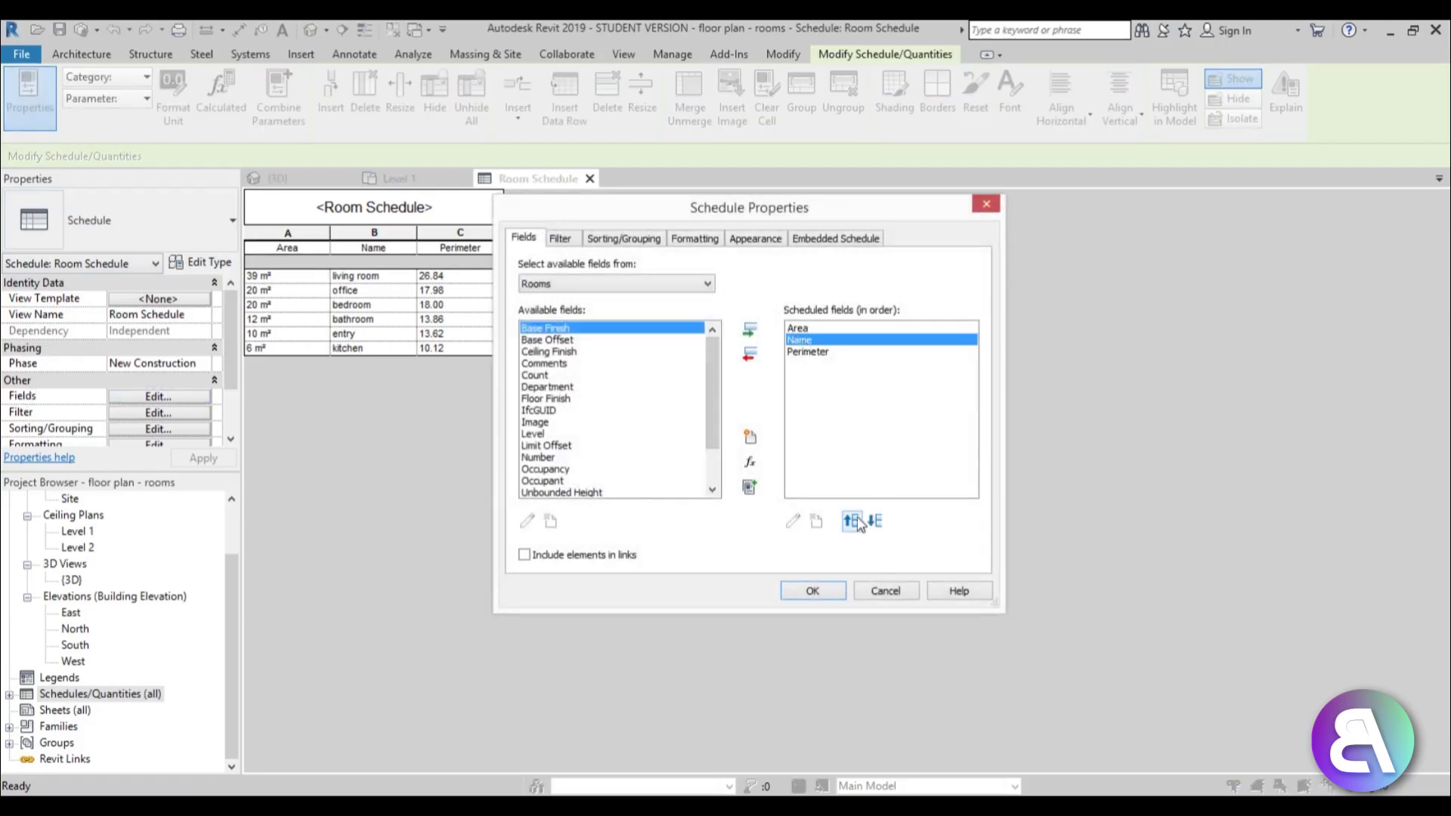
{"action": "left_click", "coordinate": [852, 523]}
{"action": "left_click", "coordinate": [829, 594]}
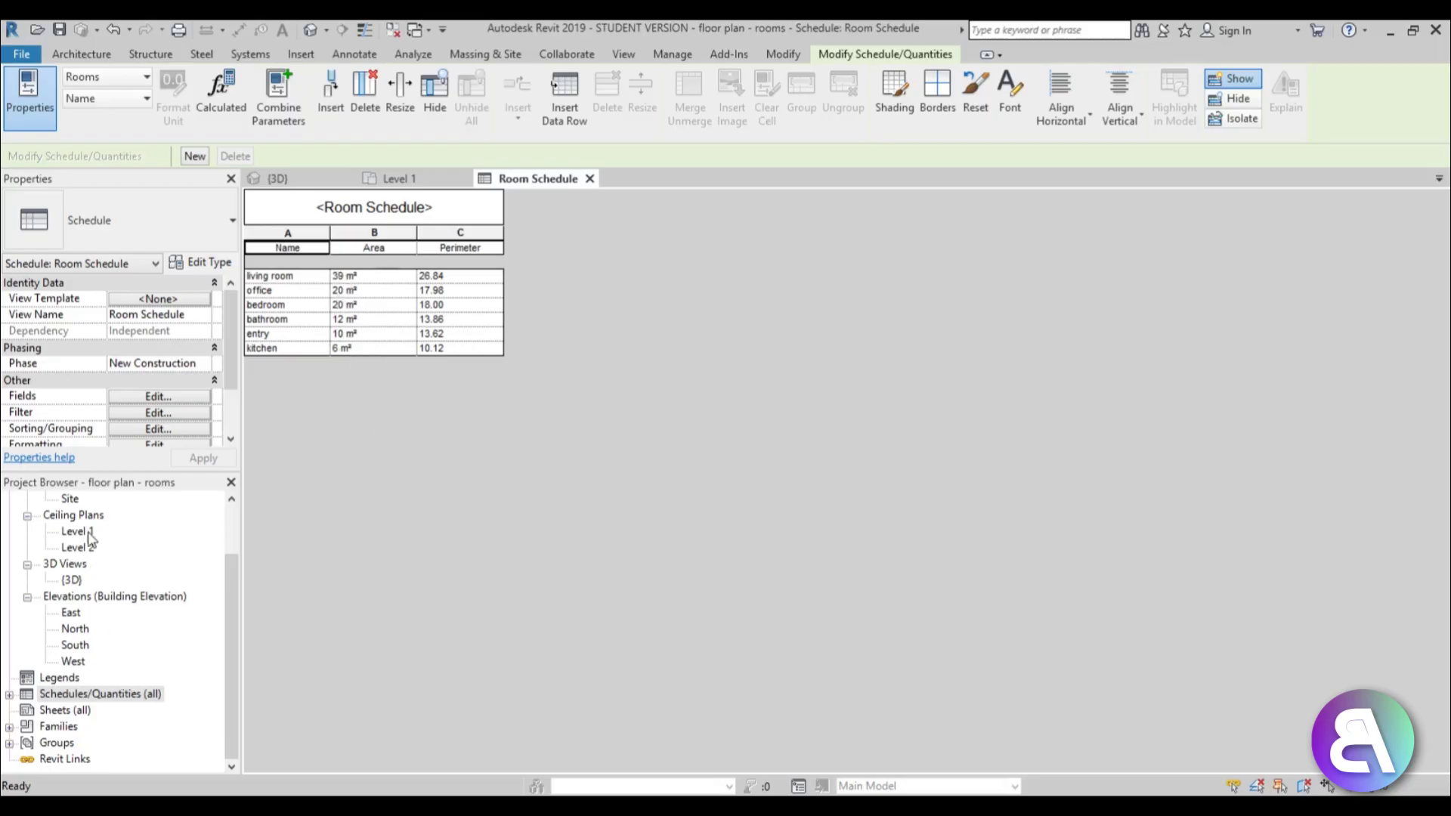
Step: Return to the Level 1 floor plan and set the project's area units to round to 2 decimal places
{"action": "left_click_drag", "start_coordinate": [236, 586], "coordinate": [233, 578]}
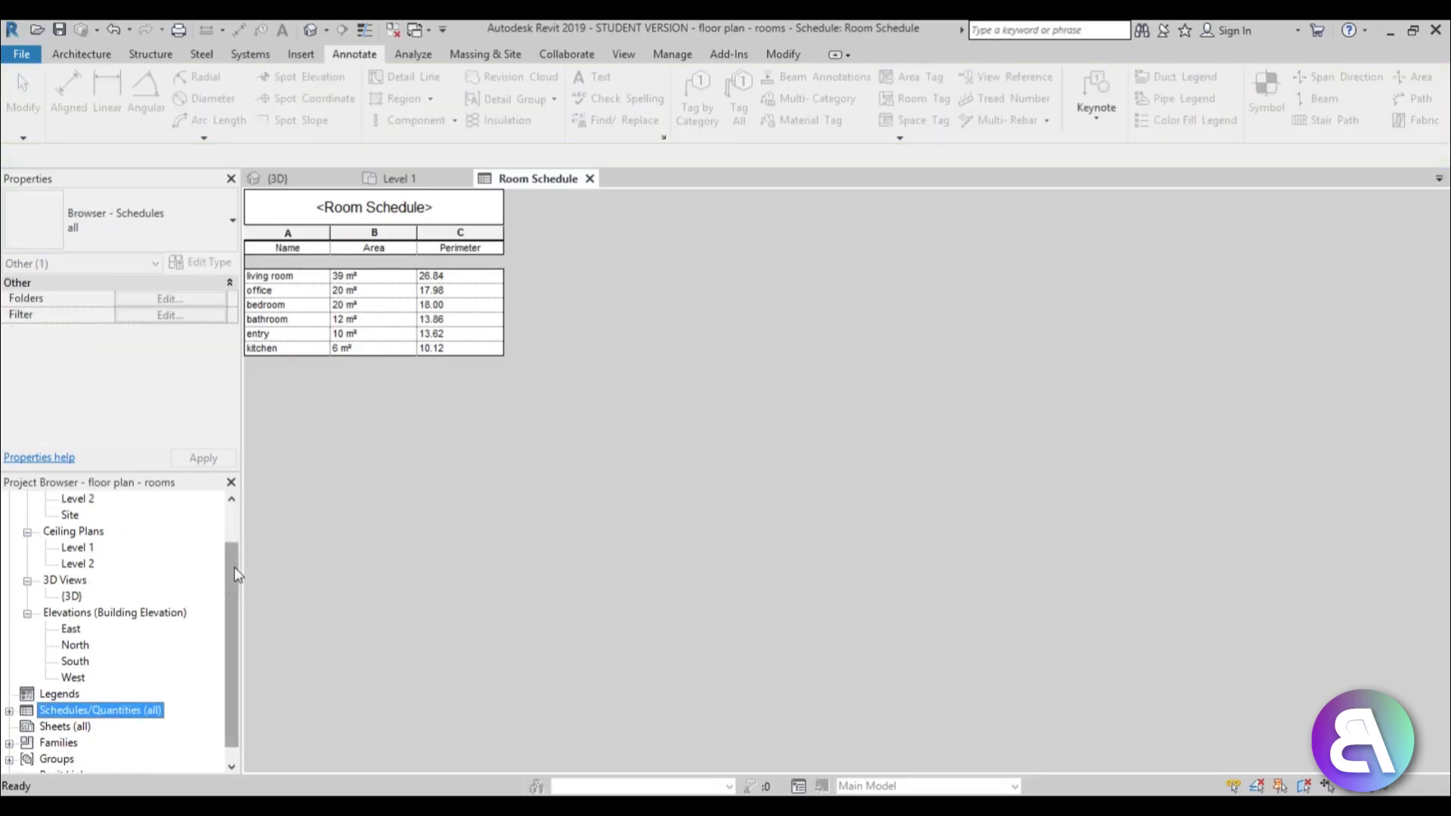
{"action": "scroll", "coordinate": [231, 578], "scroll_direction": "up", "scroll_amount": 1}
{"action": "double_click", "coordinate": [88, 529]}
{"action": "key", "text": "u"}
{"action": "key", "text": "n"}
{"action": "left_click", "coordinate": [718, 283]}
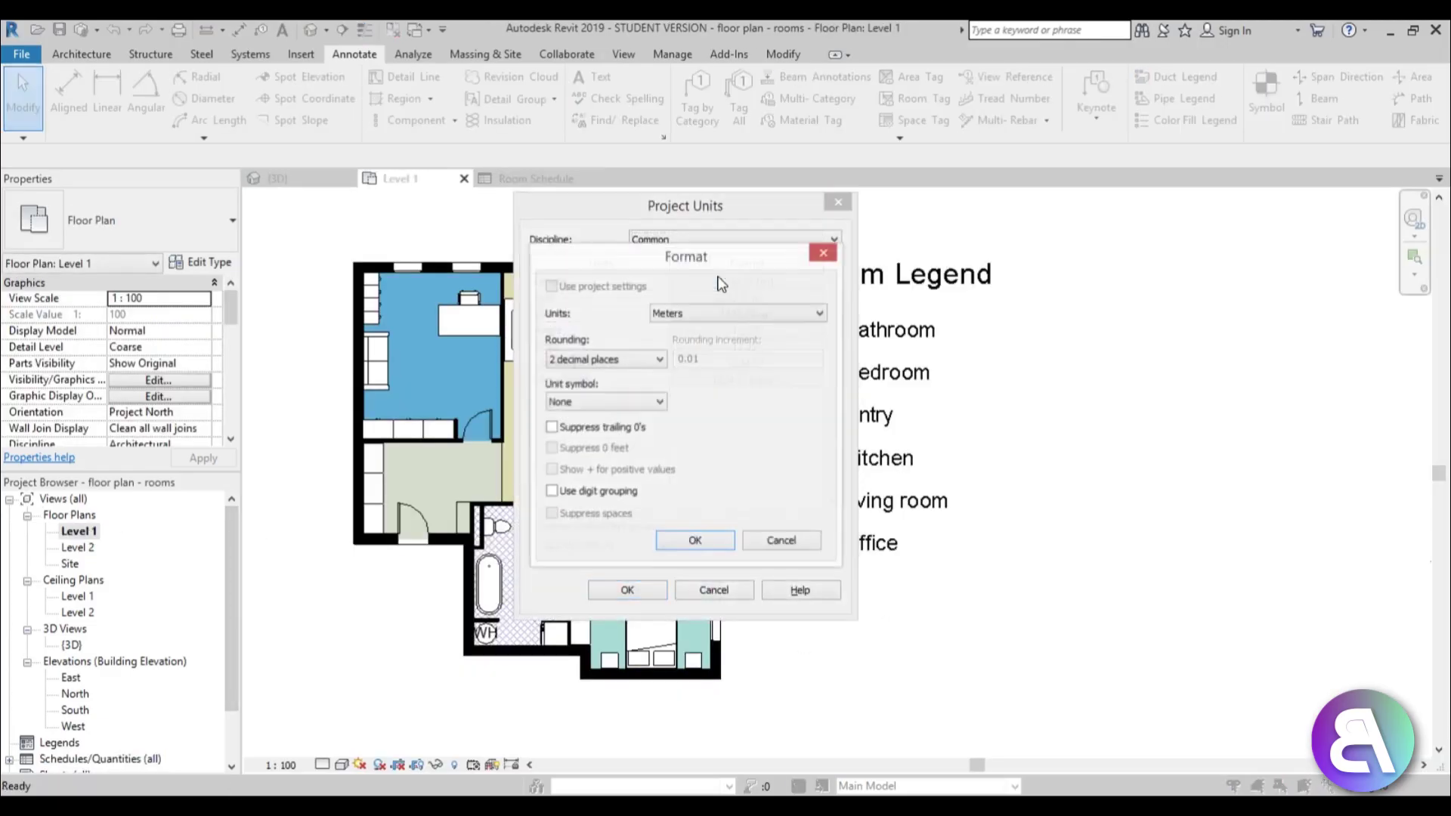
{"action": "left_click", "coordinate": [823, 252]}
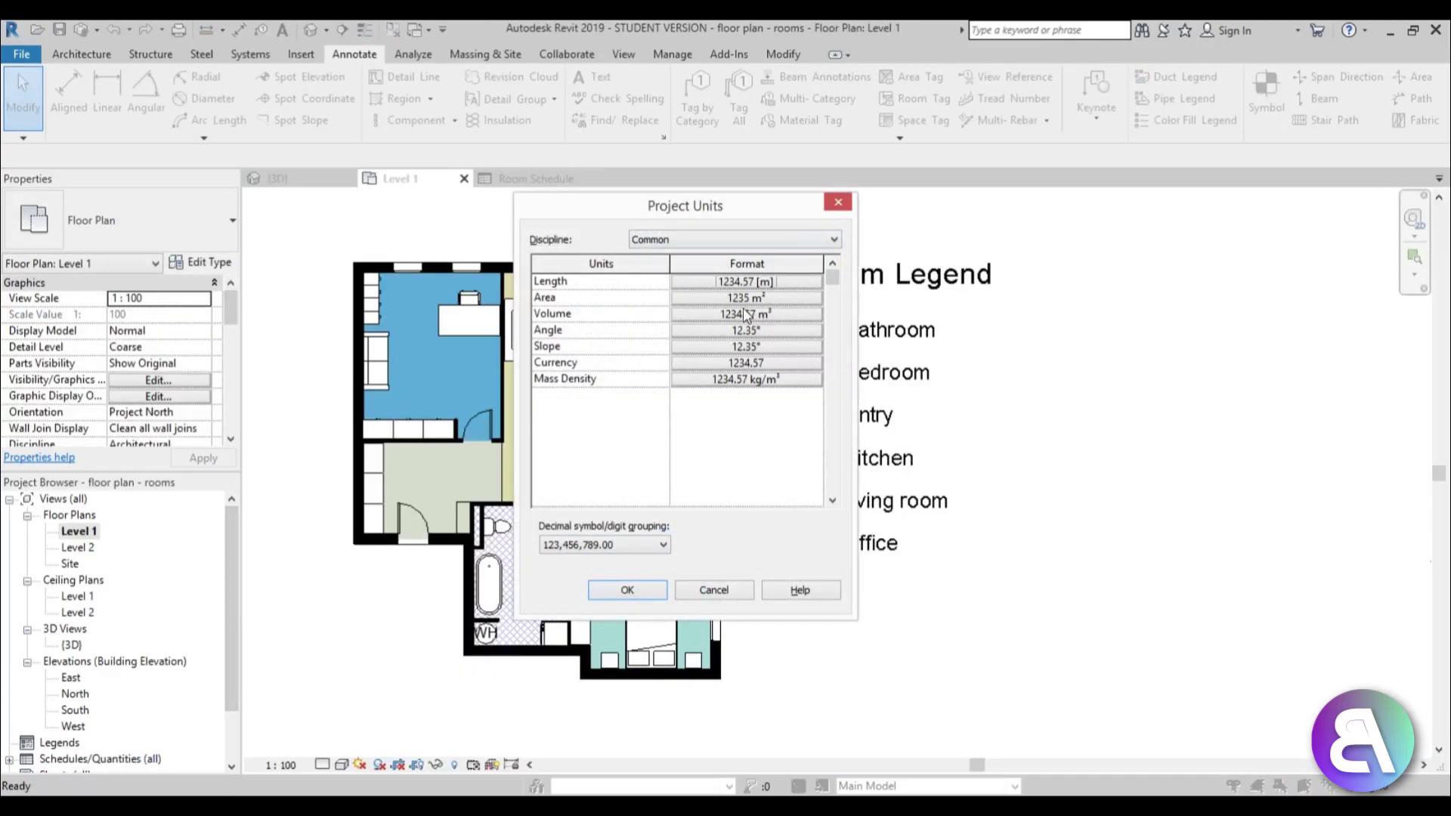
{"action": "left_click", "coordinate": [746, 297]}
{"action": "left_click", "coordinate": [605, 360]}
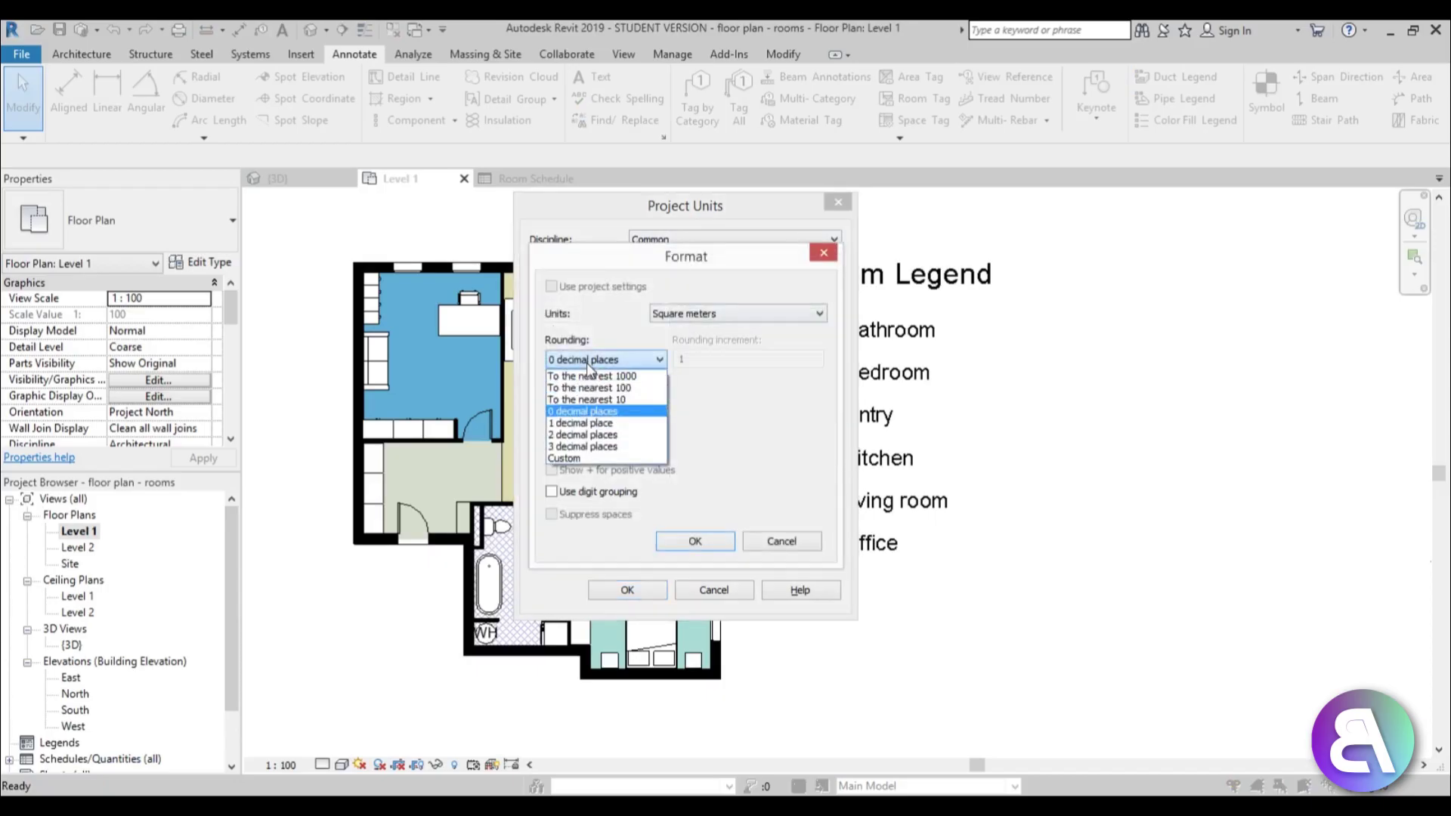
{"action": "left_click", "coordinate": [578, 436]}
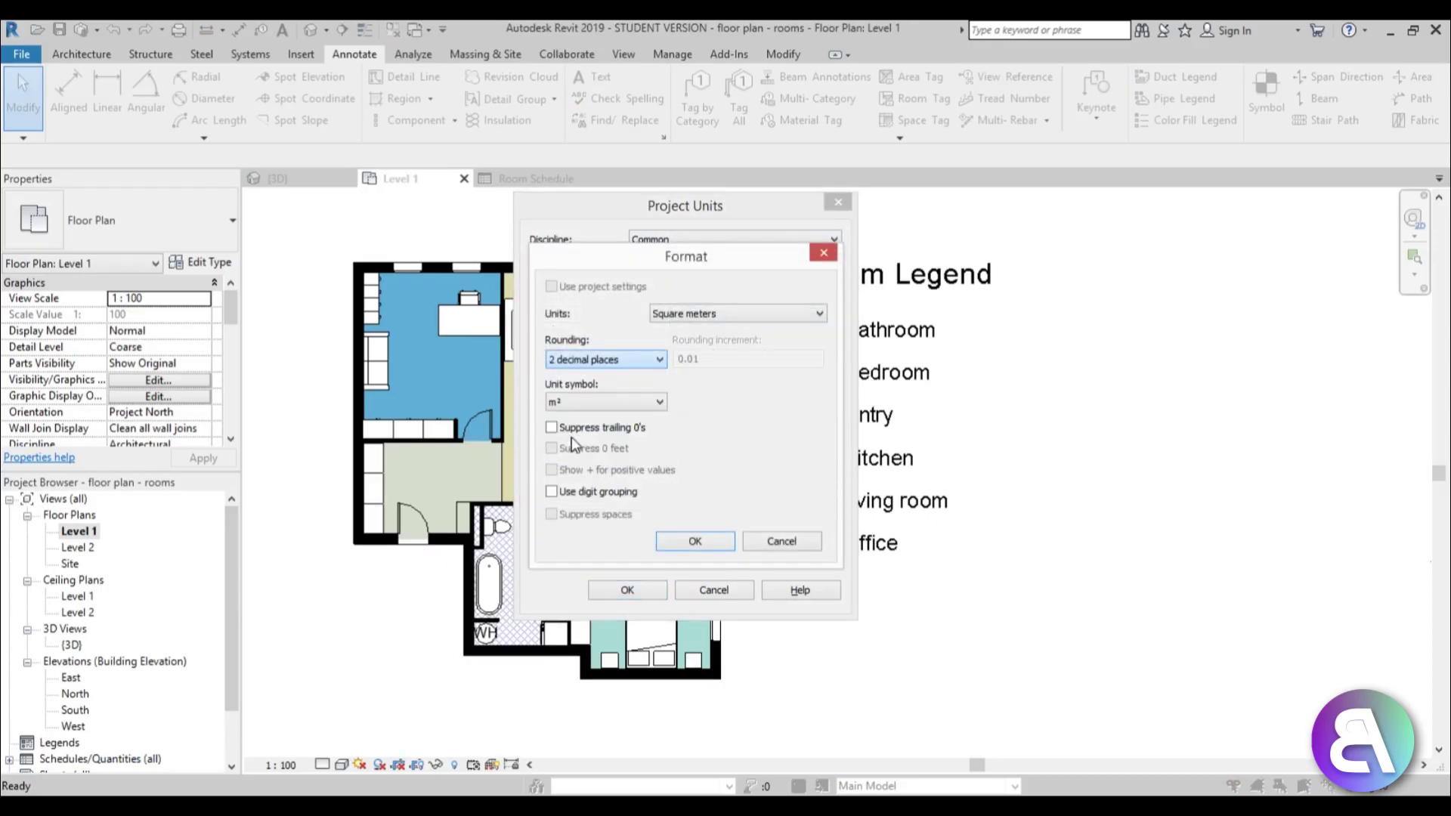
{"action": "left_click", "coordinate": [695, 541]}
{"action": "left_click", "coordinate": [627, 589]}
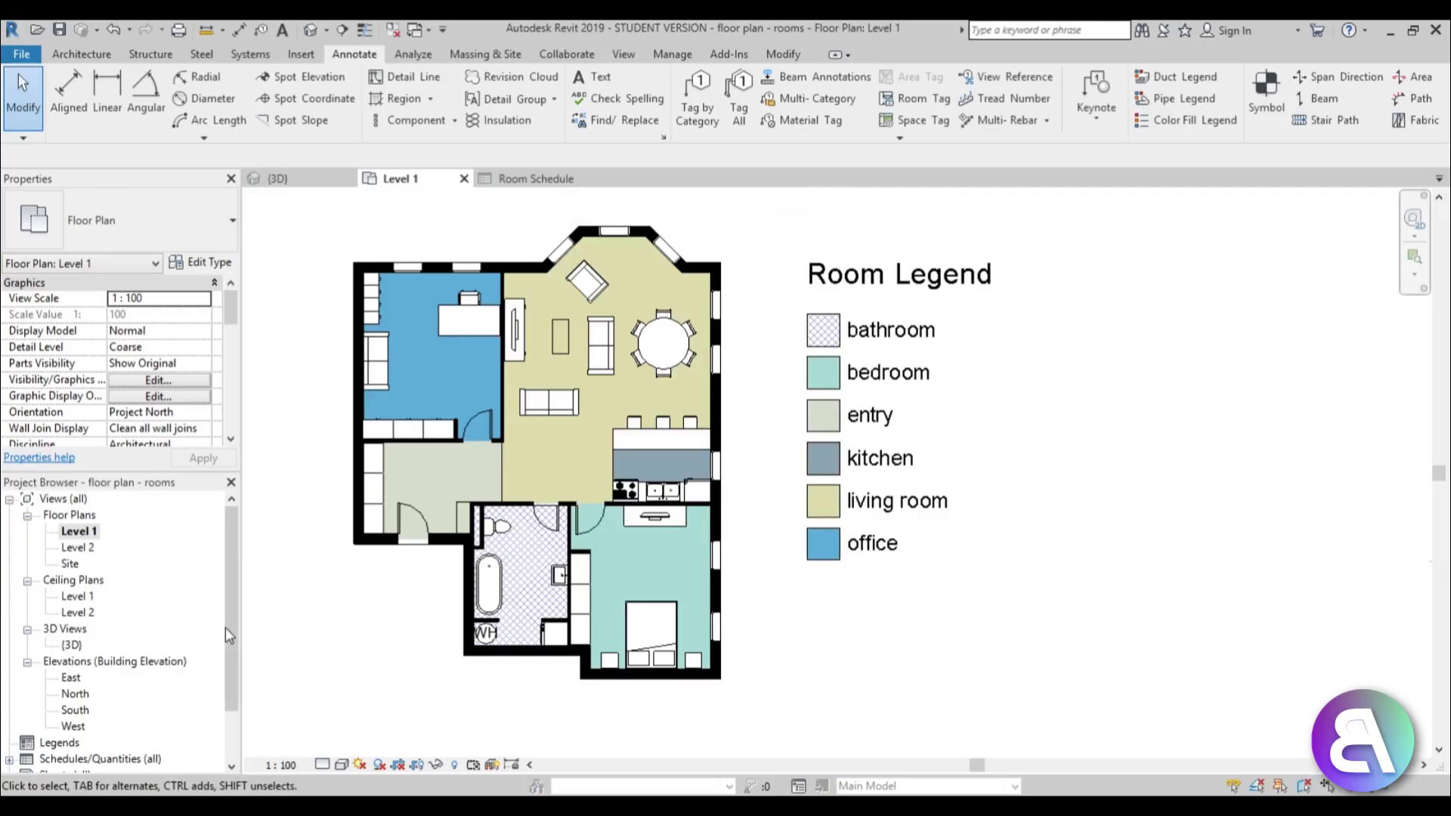
Step: Open the Room Schedule to check how the room areas are rounded, and return to the Level 1 floor plan
{"action": "scroll", "coordinate": [222, 634], "scroll_direction": "down", "scroll_amount": 2}
{"action": "left_click", "coordinate": [9, 695]}
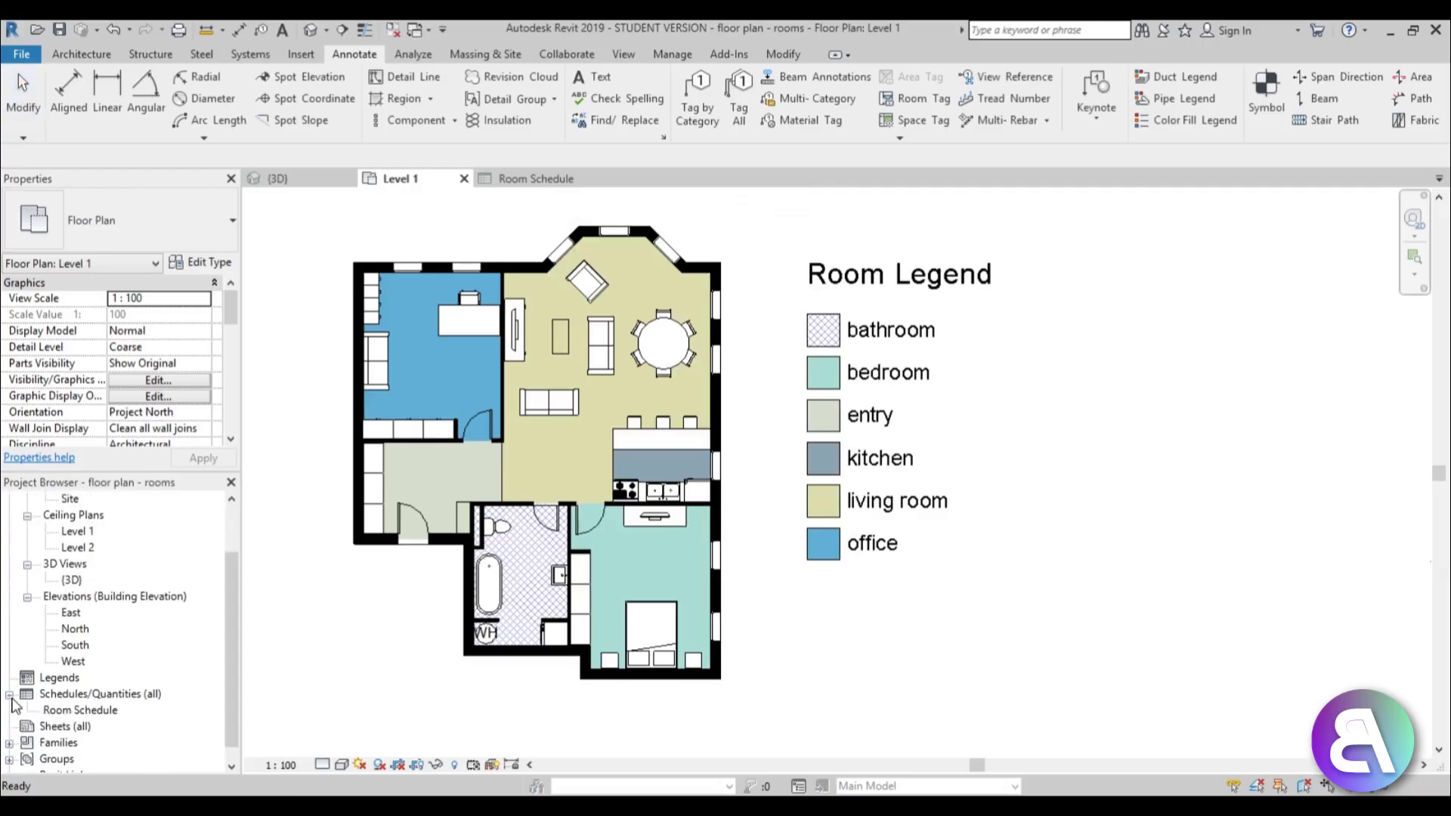
{"action": "double_click", "coordinate": [76, 710]}
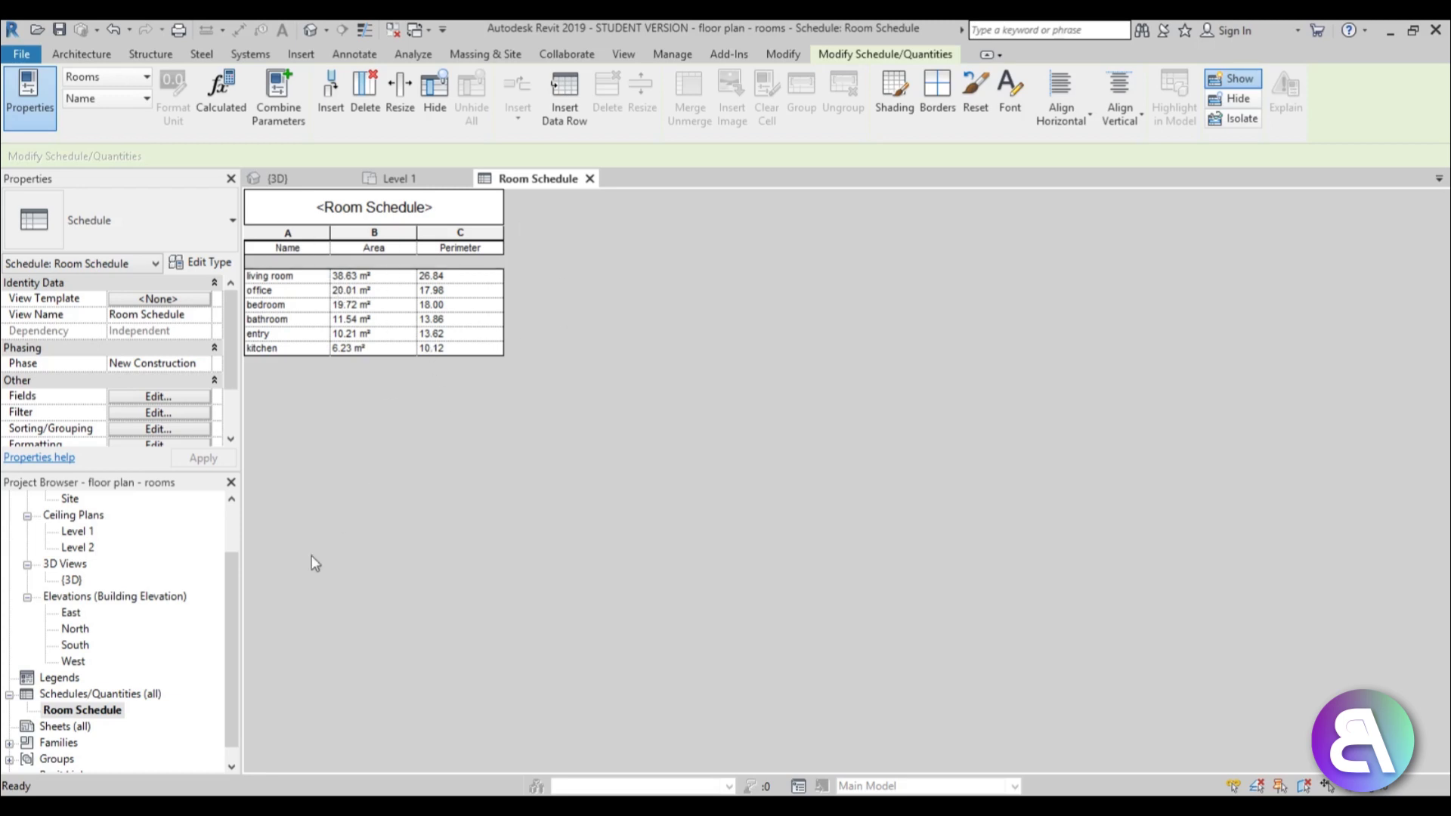
{"action": "mouse_move", "coordinate": [233, 600]}
{"action": "left_mouse_down"}
{"action": "mouse_move", "coordinate": [227, 615]}
{"action": "mouse_move", "coordinate": [166, 559]}
{"action": "left_mouse_up"}
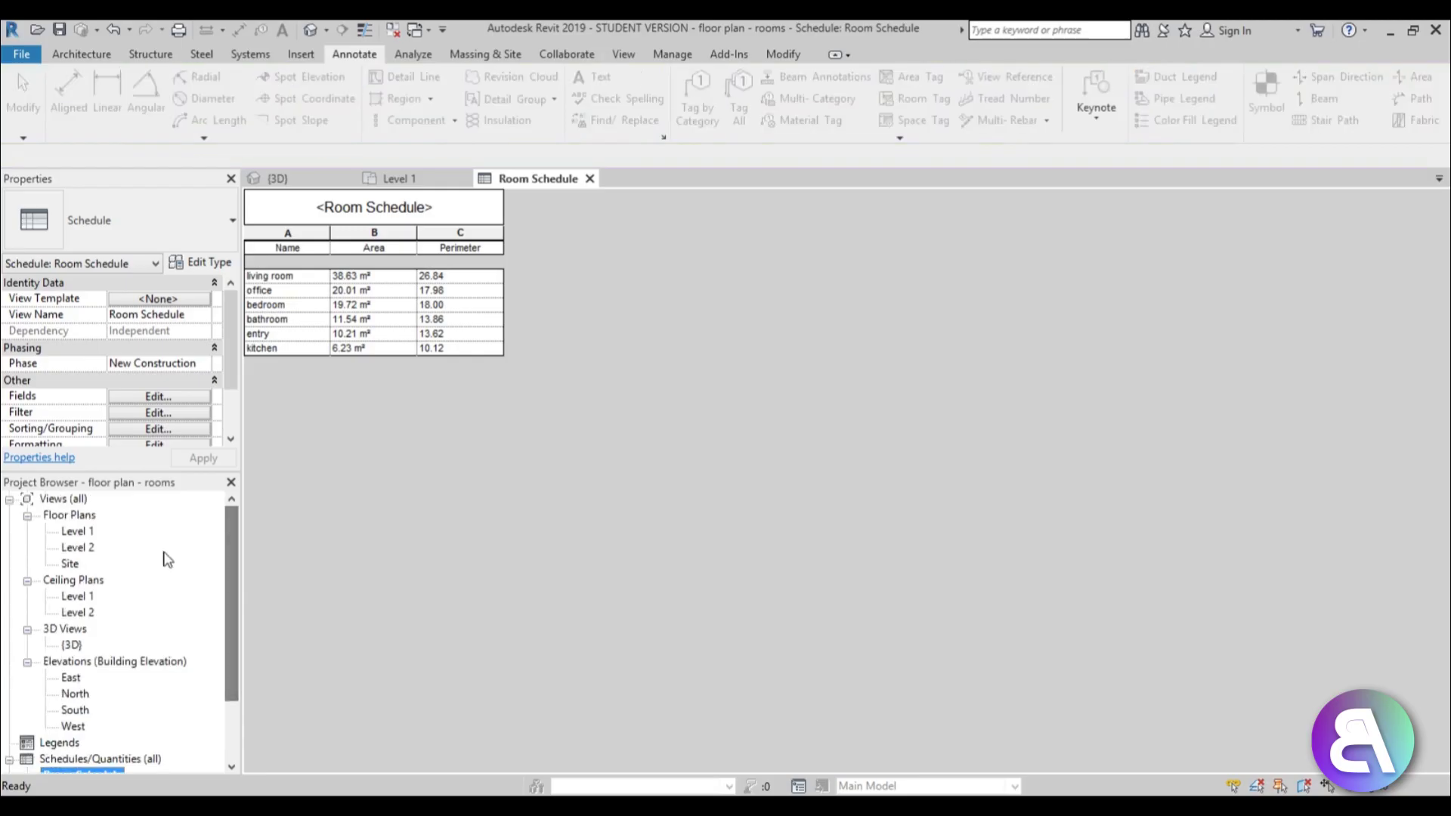
{"action": "double_click", "coordinate": [76, 532]}
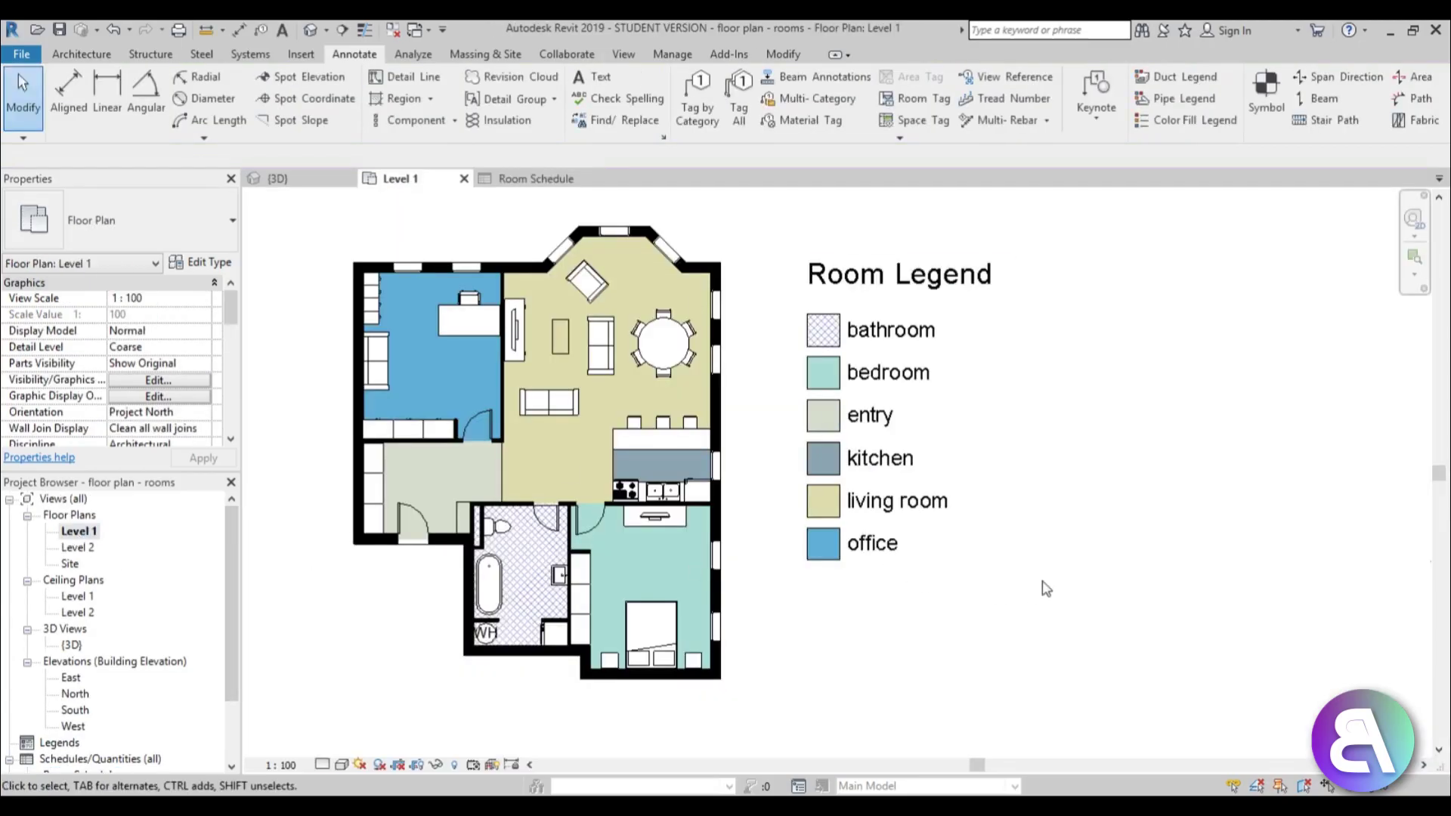